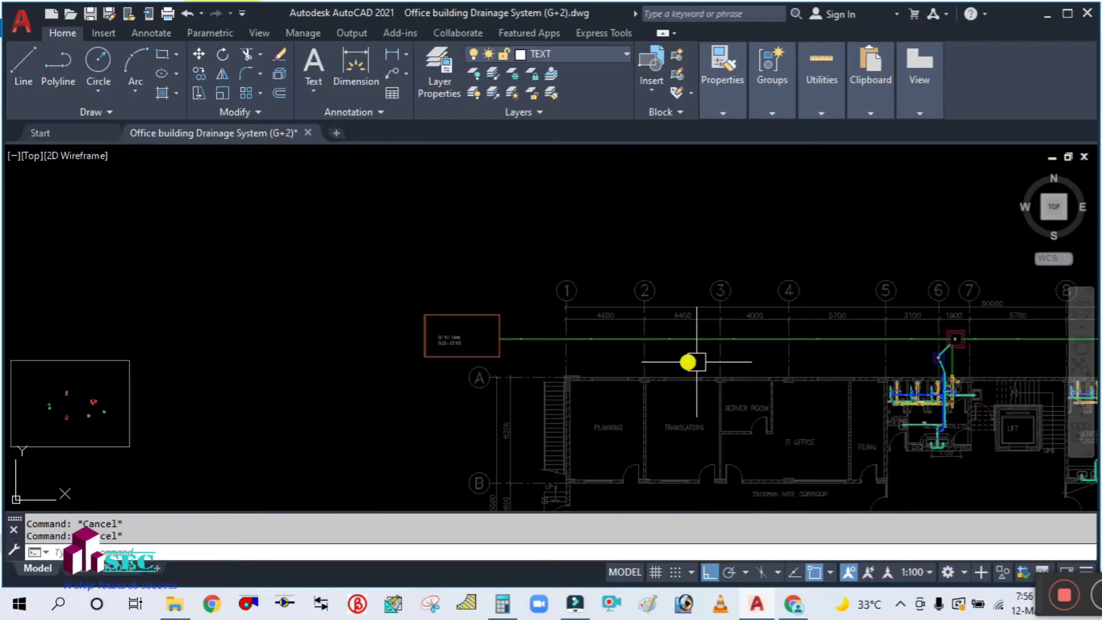
- Pan and zoom around the right-hand IC and GT chambers to inspect both chamber groups
scroll(689, 361, up, 2)
middle_drag(741, 365, 332, 322)
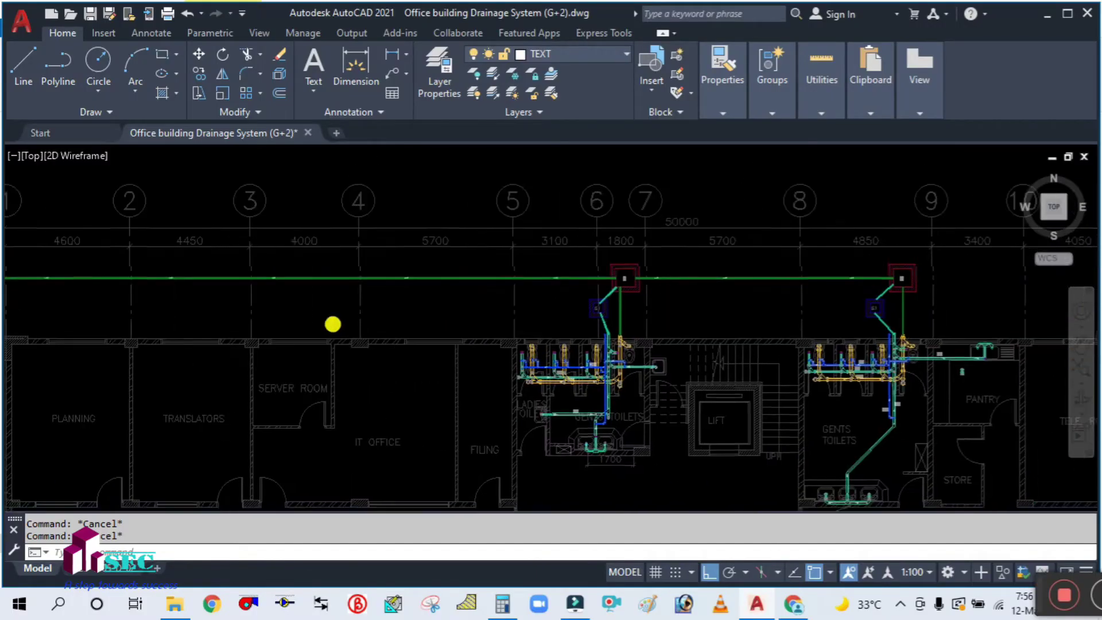
scroll(831, 303, up, 3)
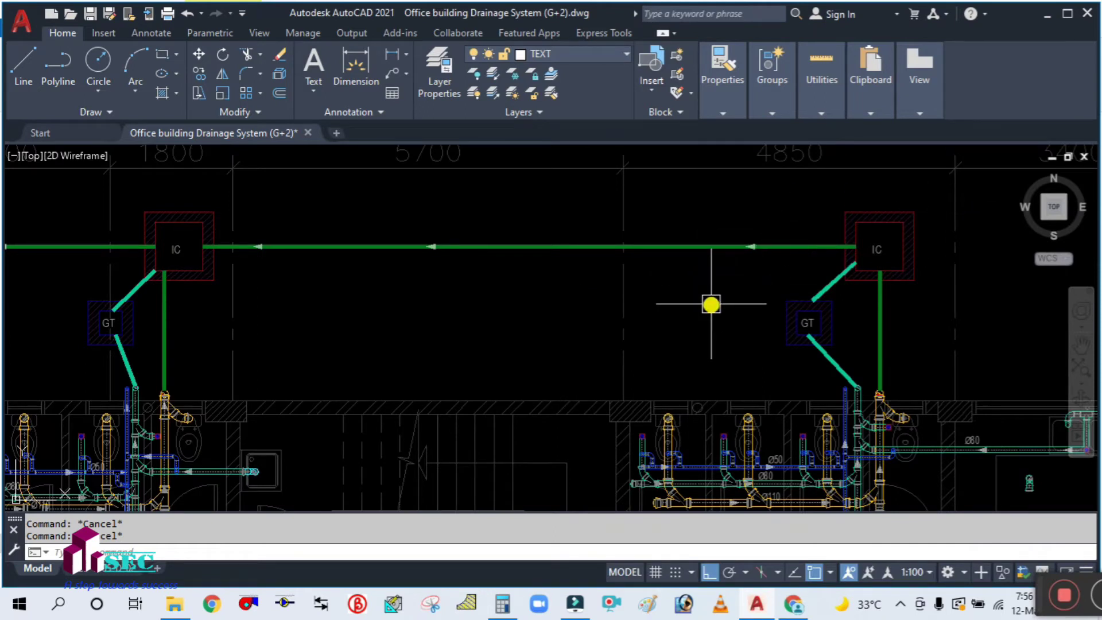
scroll(646, 290, down, 2)
middle_drag(583, 298, 598, 332)
scroll(841, 304, up, 2)
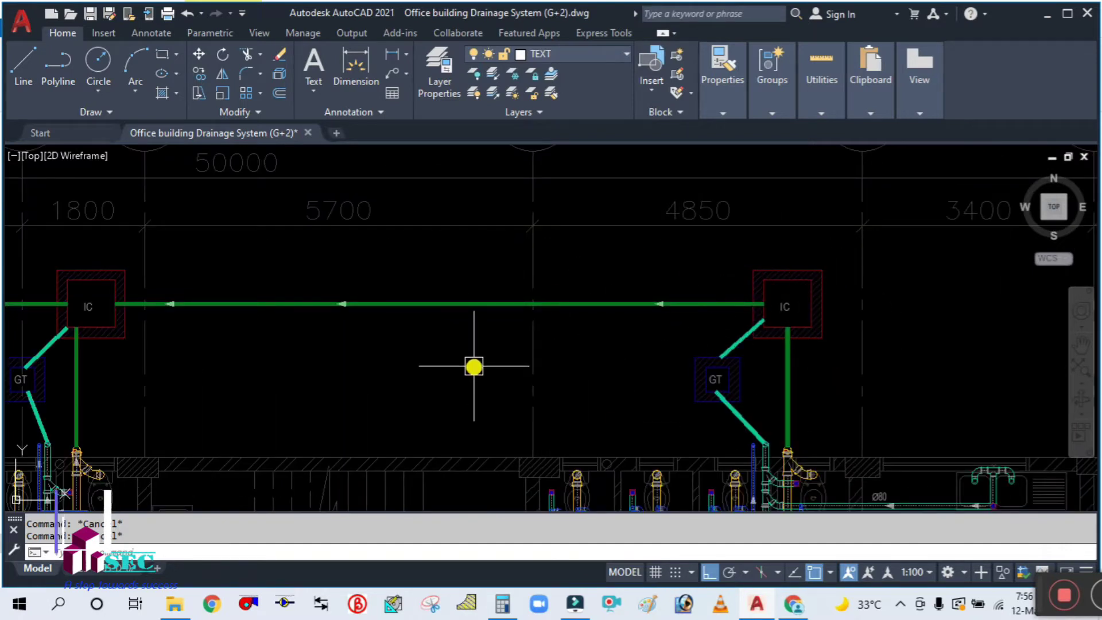
scroll(474, 365, down, 2)
middle_drag(406, 373, 546, 385)
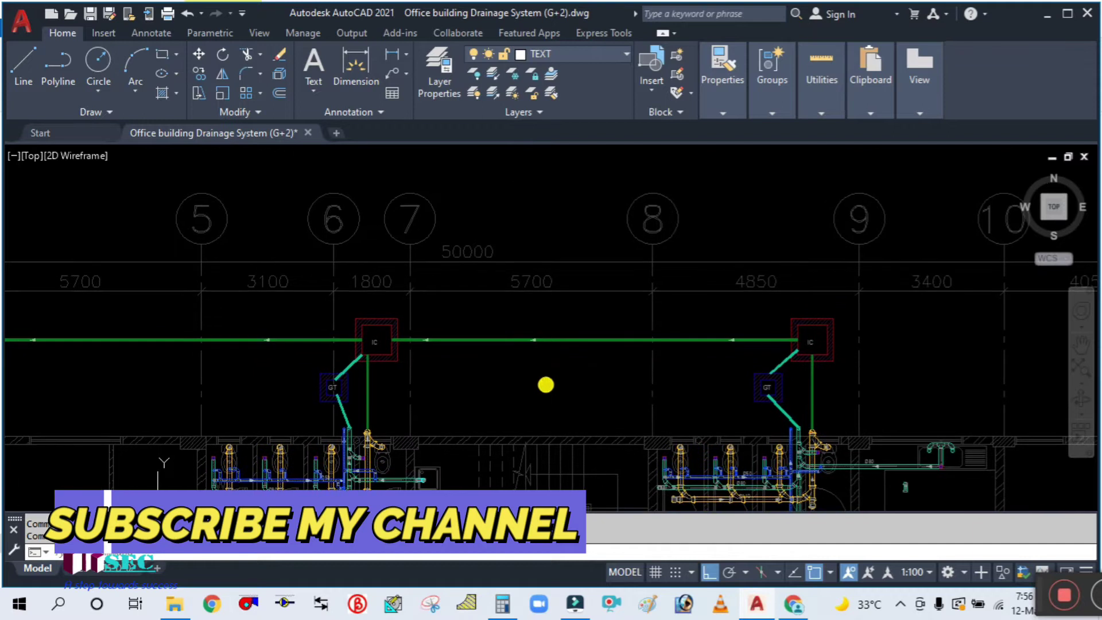
scroll(819, 327, up, 4)
scroll(695, 313, down, 4)
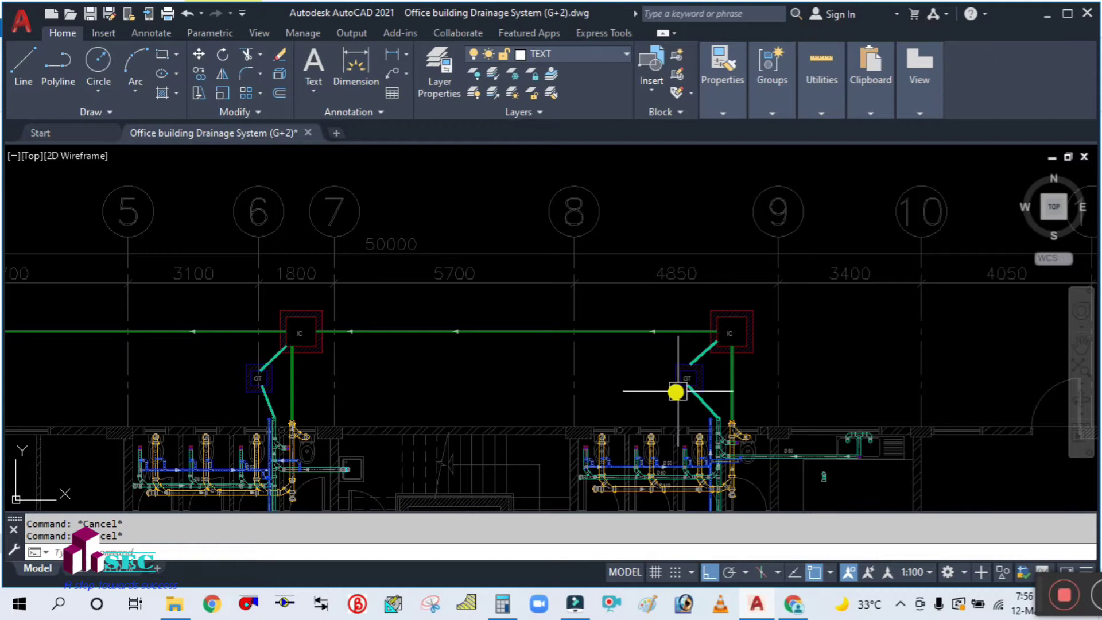
scroll(733, 370, up, 2)
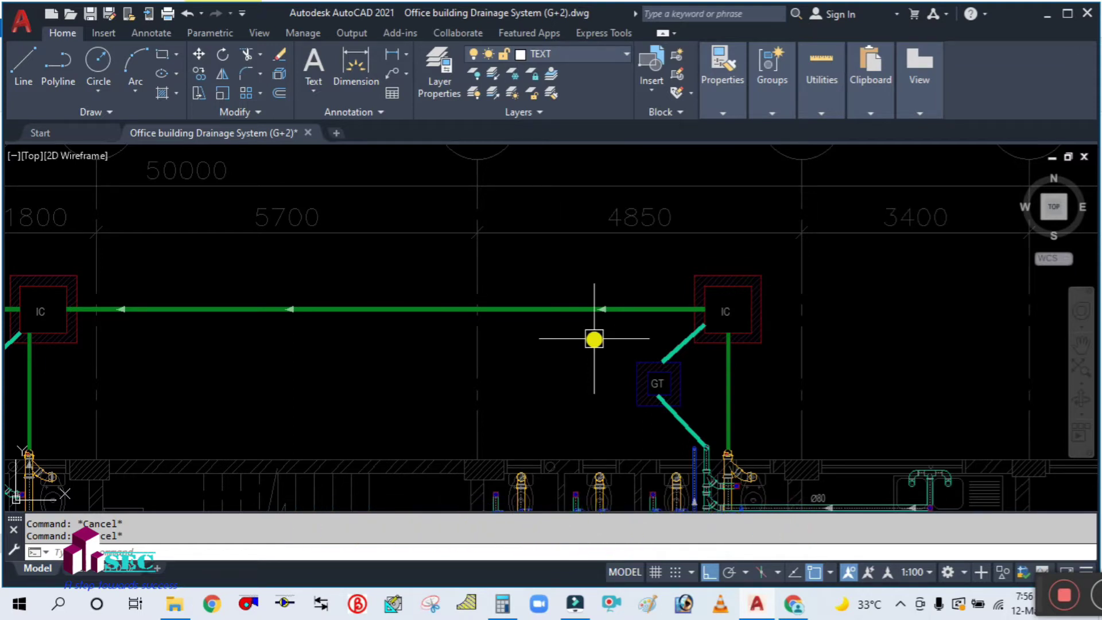
scroll(746, 315, up, 3)
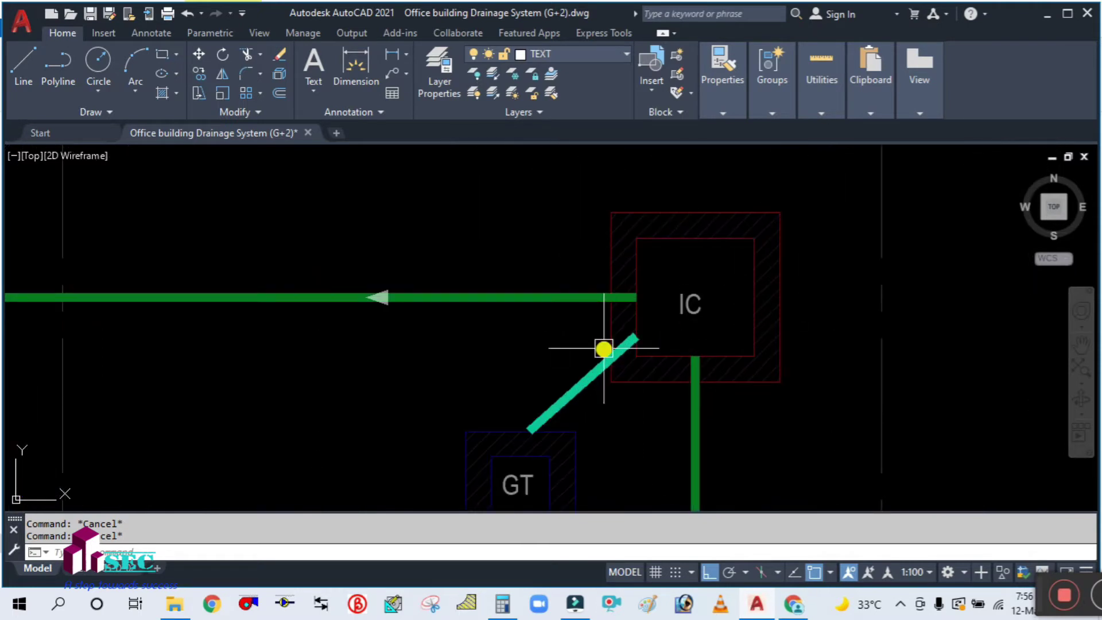
scroll(753, 325, down, 3)
scroll(643, 286, down, 3)
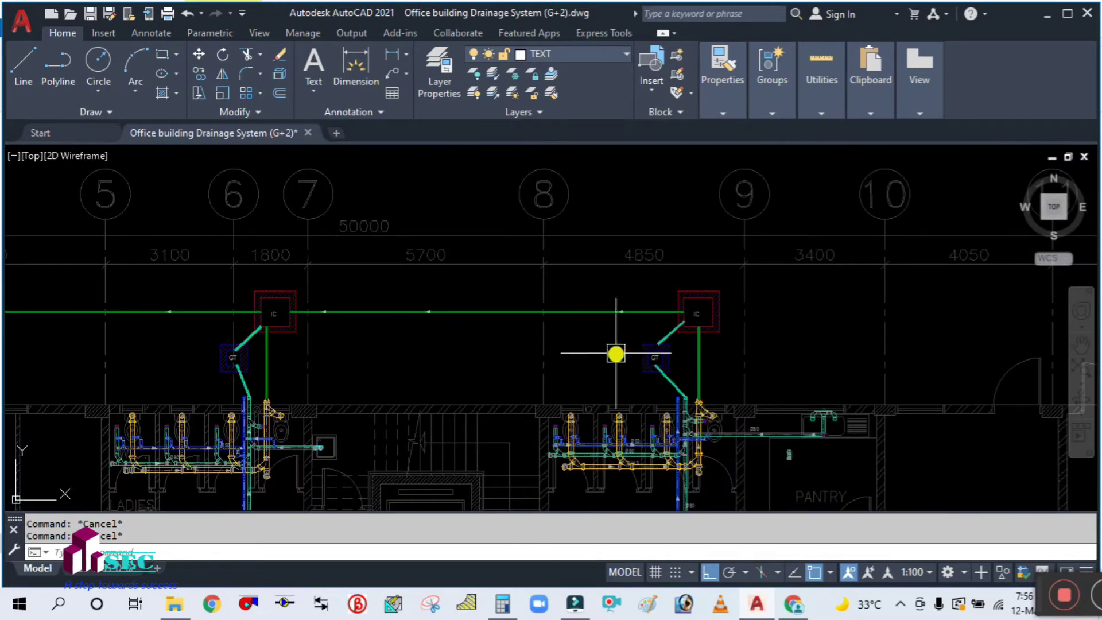
scroll(706, 332, up, 3)
scroll(640, 302, down, 2)
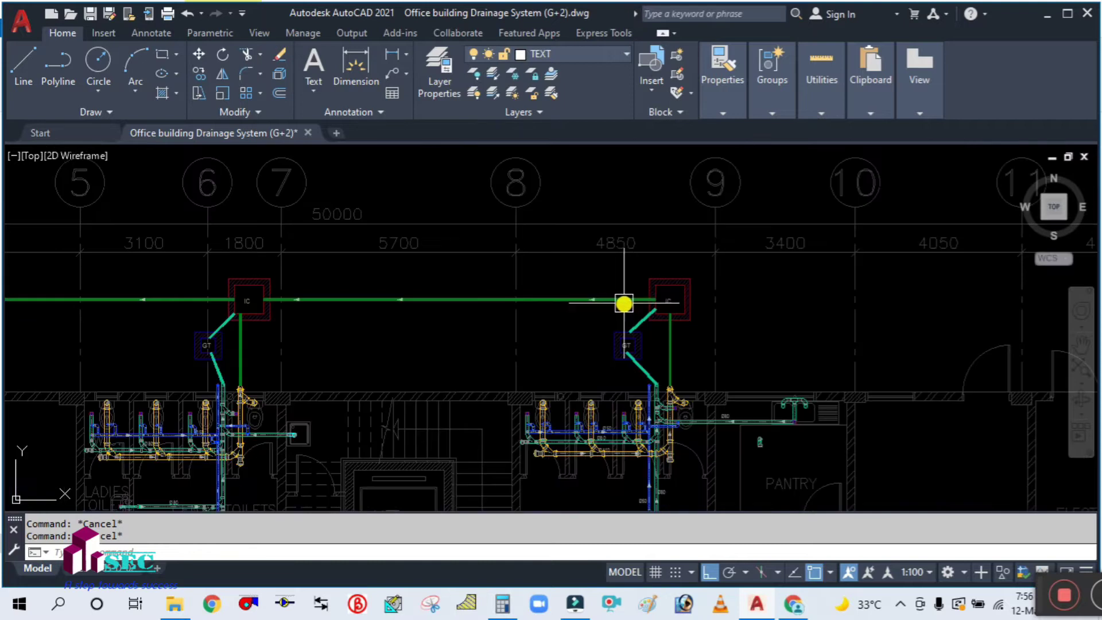
scroll(624, 303, down, 2)
scroll(696, 307, up, 2)
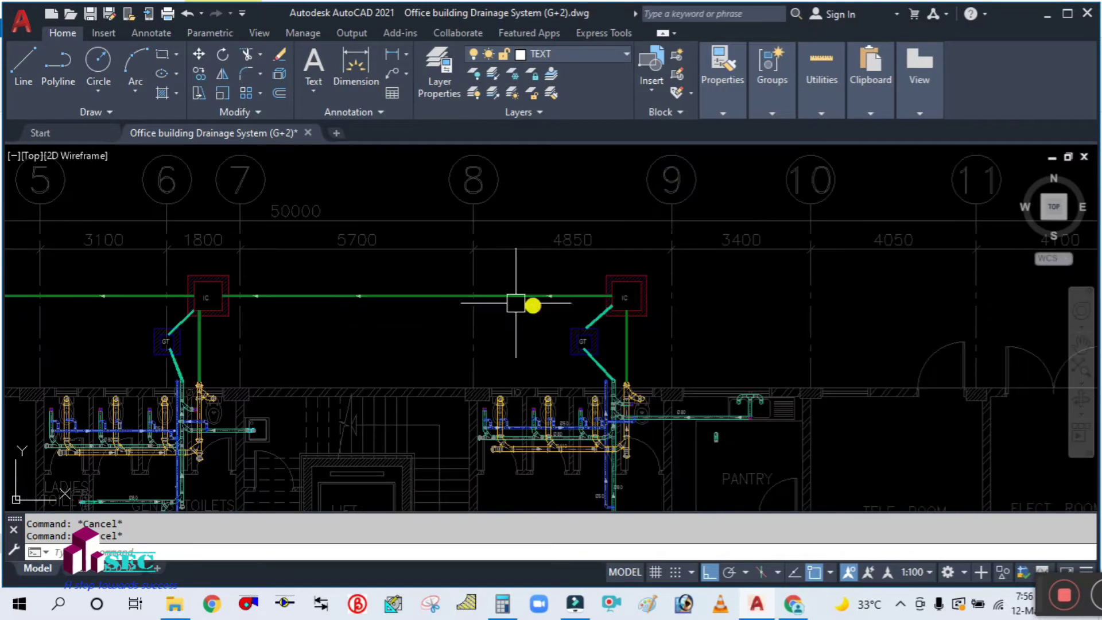
scroll(480, 295, up, 3)
scroll(535, 332, down, 1)
scroll(534, 333, down, 1)
scroll(681, 333, up, 1)
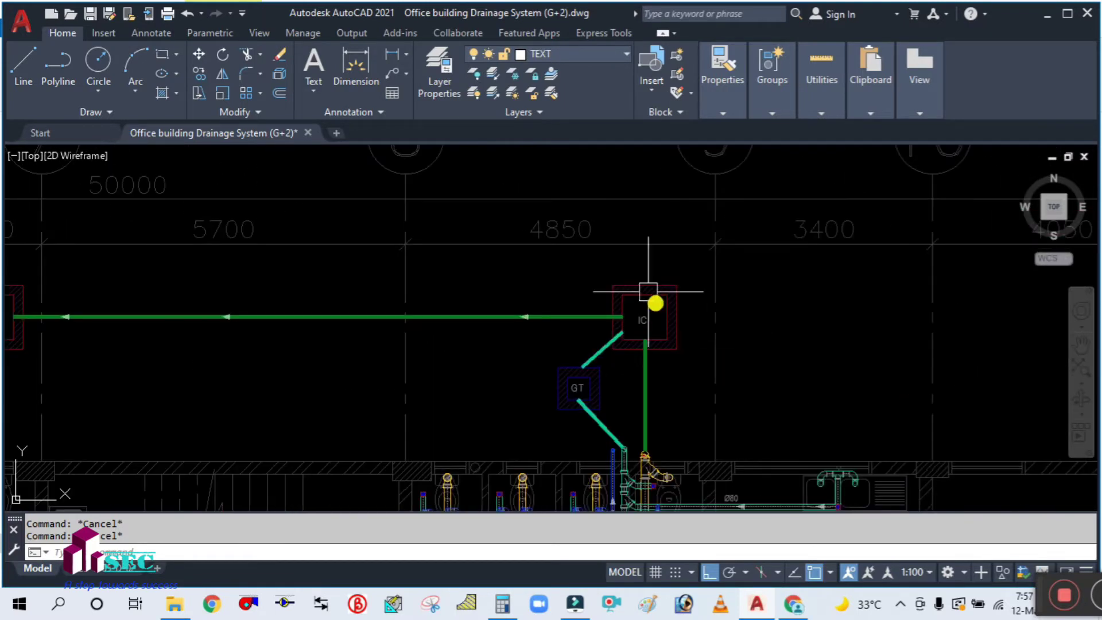
scroll(720, 307, up, 3)
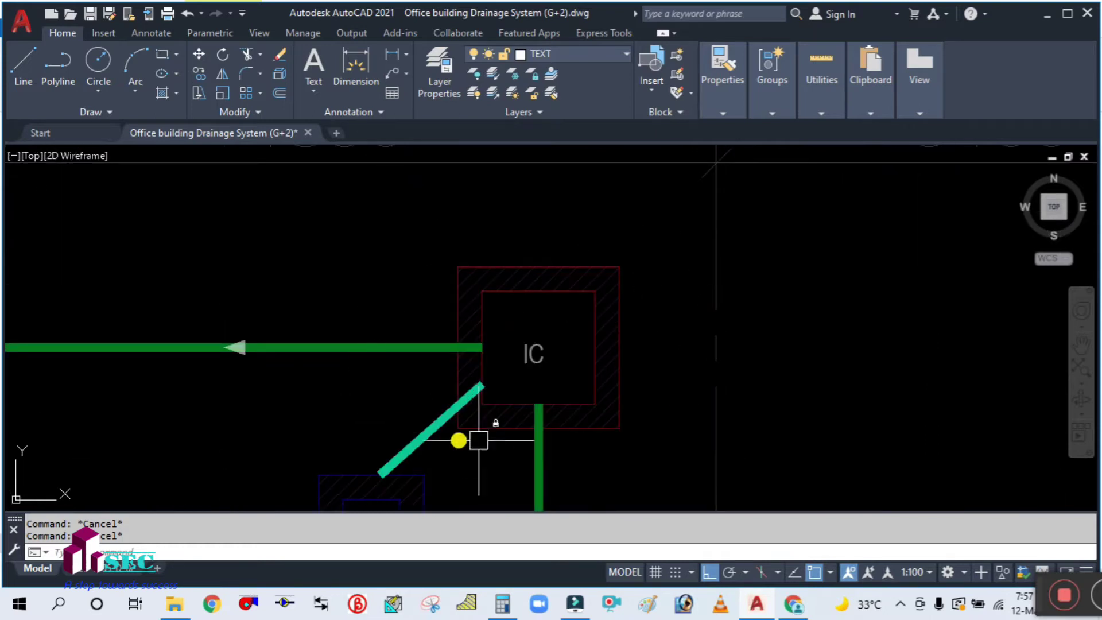
scroll(580, 358, down, 2)
scroll(590, 347, down, 1)
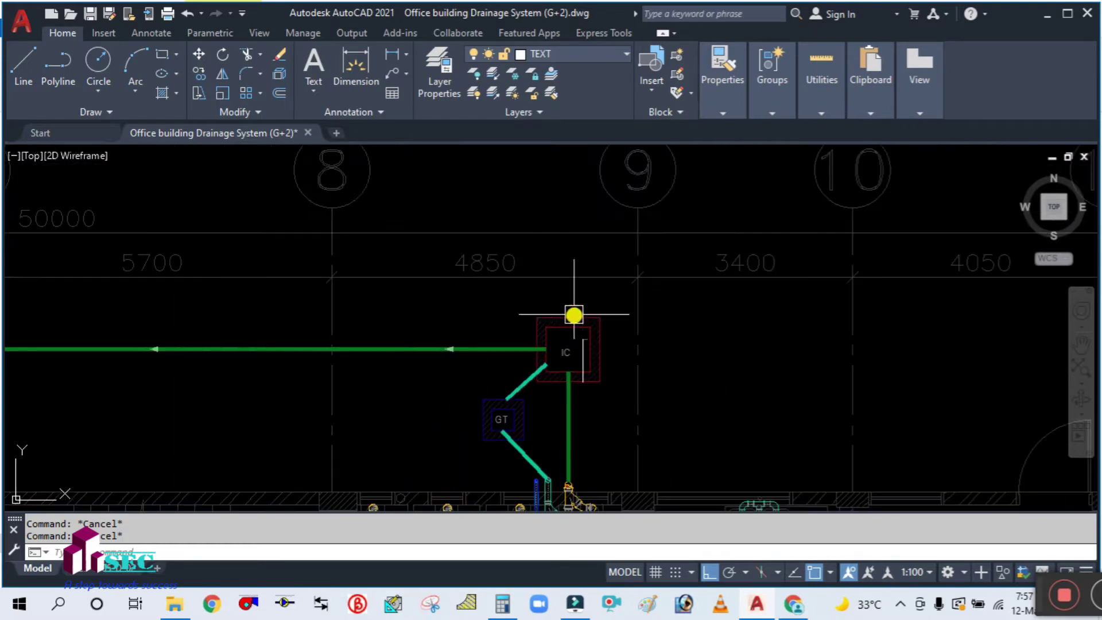
scroll(568, 312, up, 2)
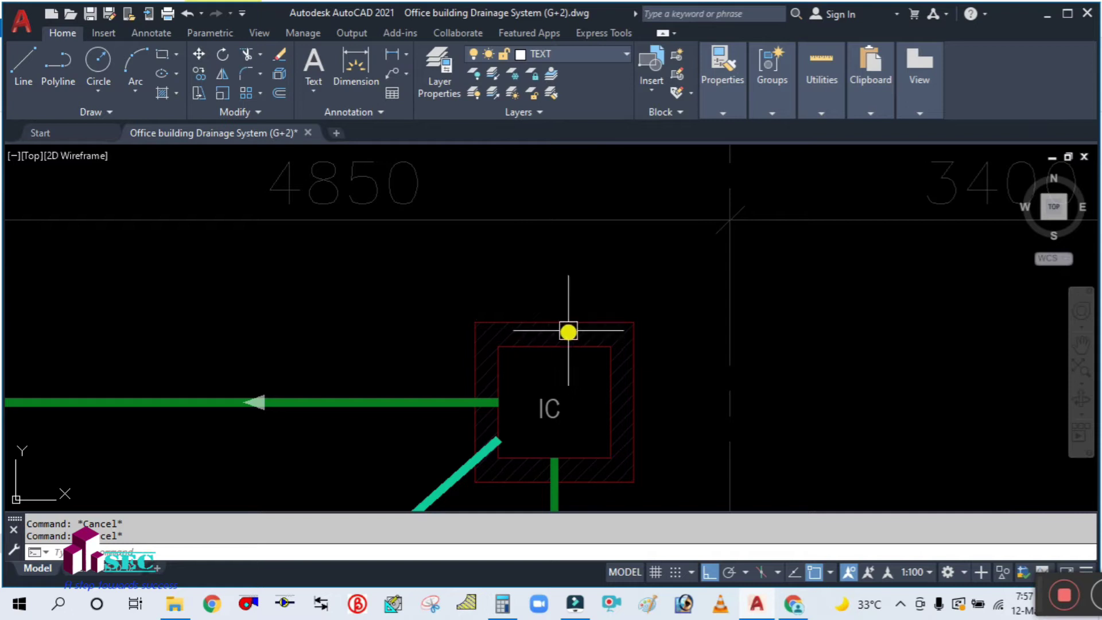
scroll(555, 326, down, 2)
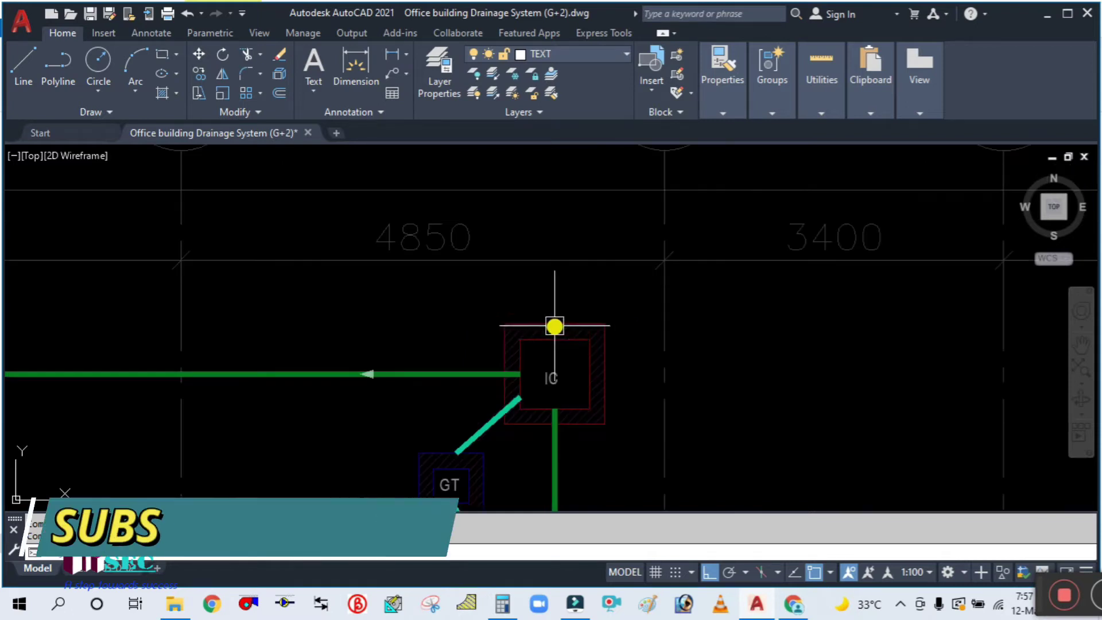
scroll(513, 343, down, 4)
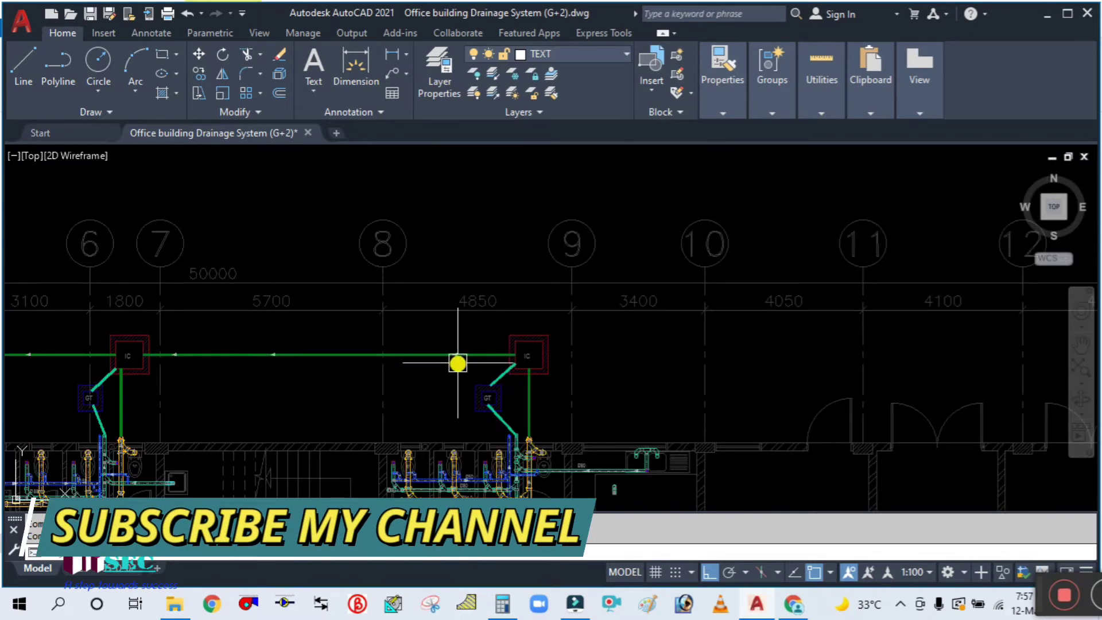
scroll(457, 362, up, 2)
scroll(458, 363, up, 2)
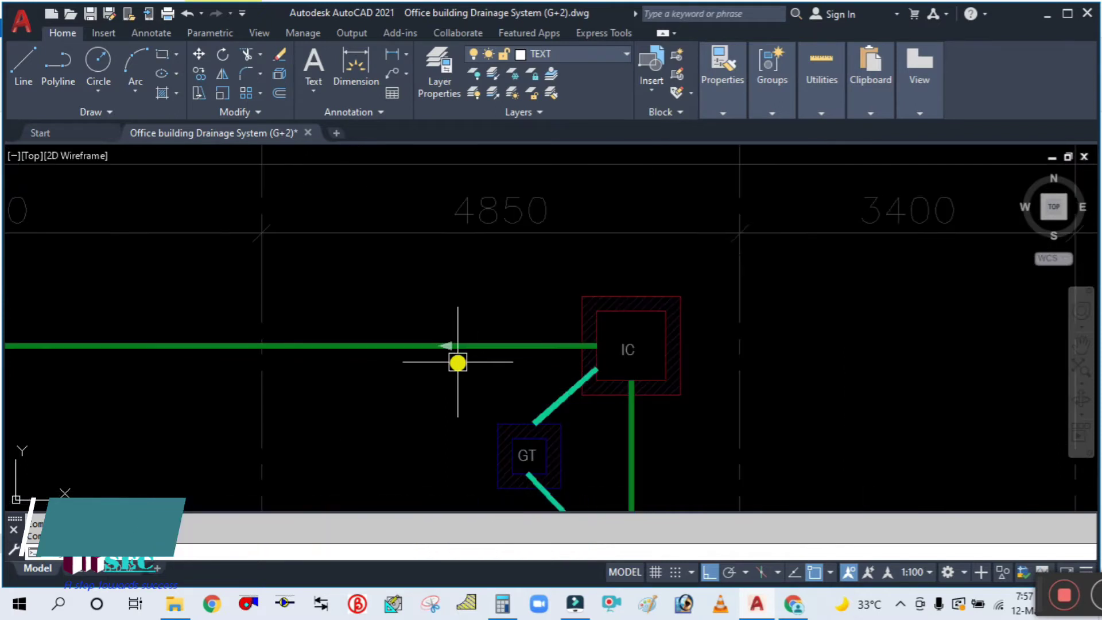
scroll(506, 376, down, 2)
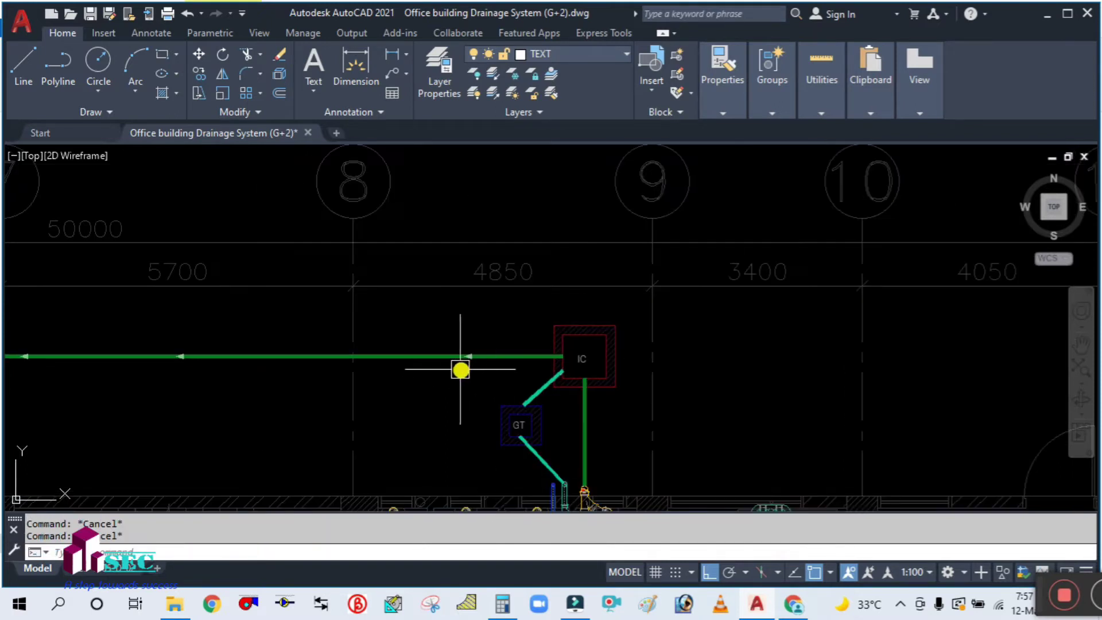
scroll(683, 374, down, 3)
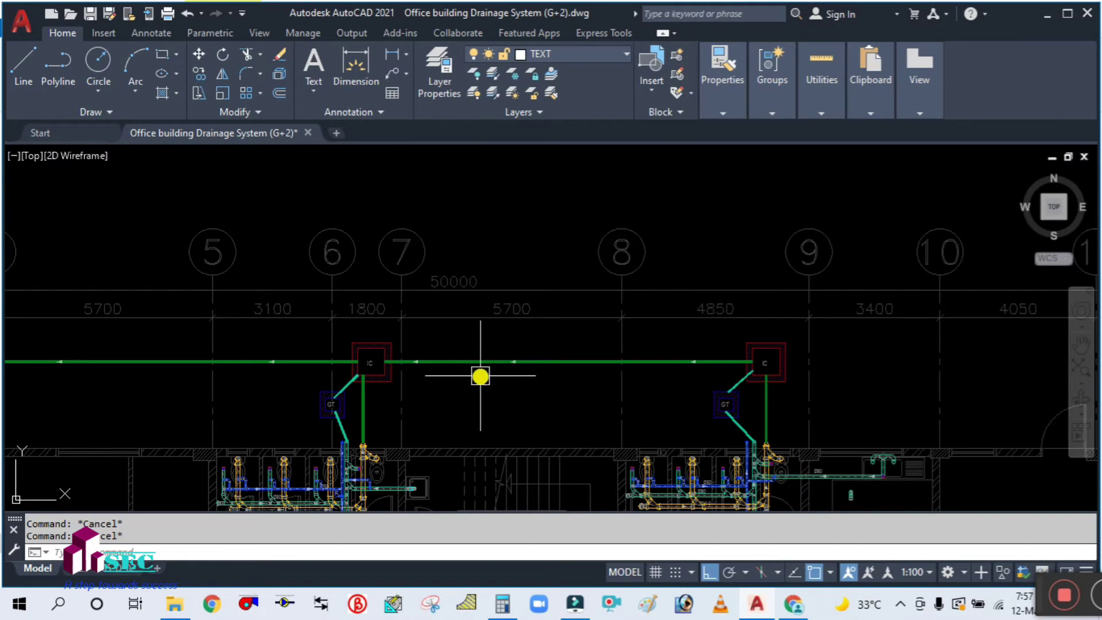
scroll(654, 363, down, 4)
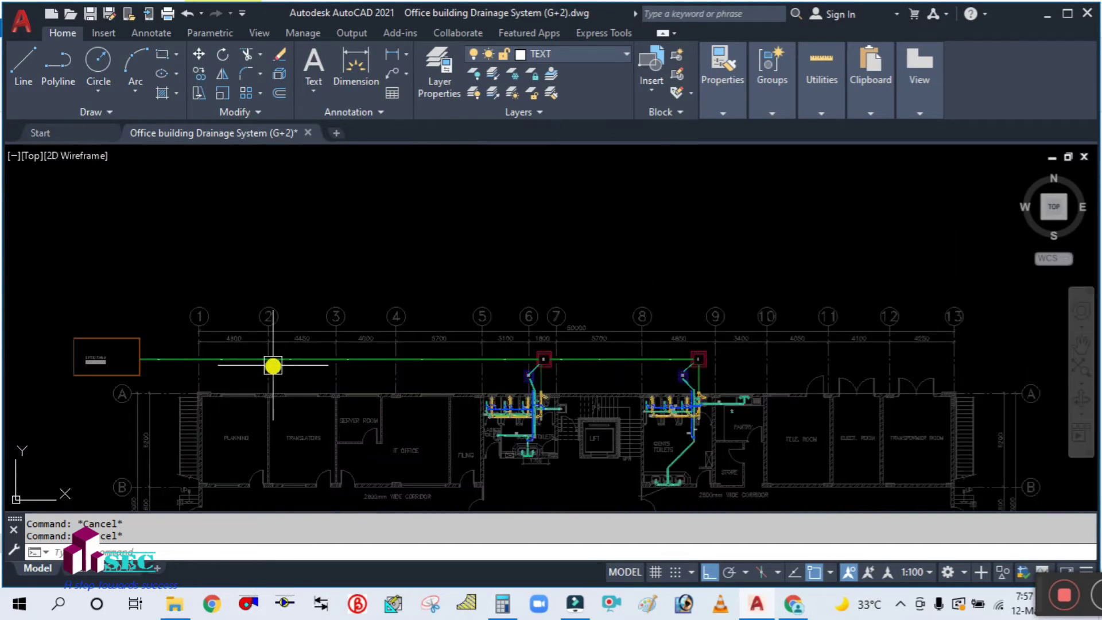
- Zoom out to the whole plan and centre the septic tank rectangle in view
middle_drag(270, 364, 641, 334)
scroll(641, 334, down, 2)
scroll(367, 281, up, 4)
middle_drag(360, 244, 383, 302)
scroll(465, 423, up, 2)
scroll(452, 363, down, 2)
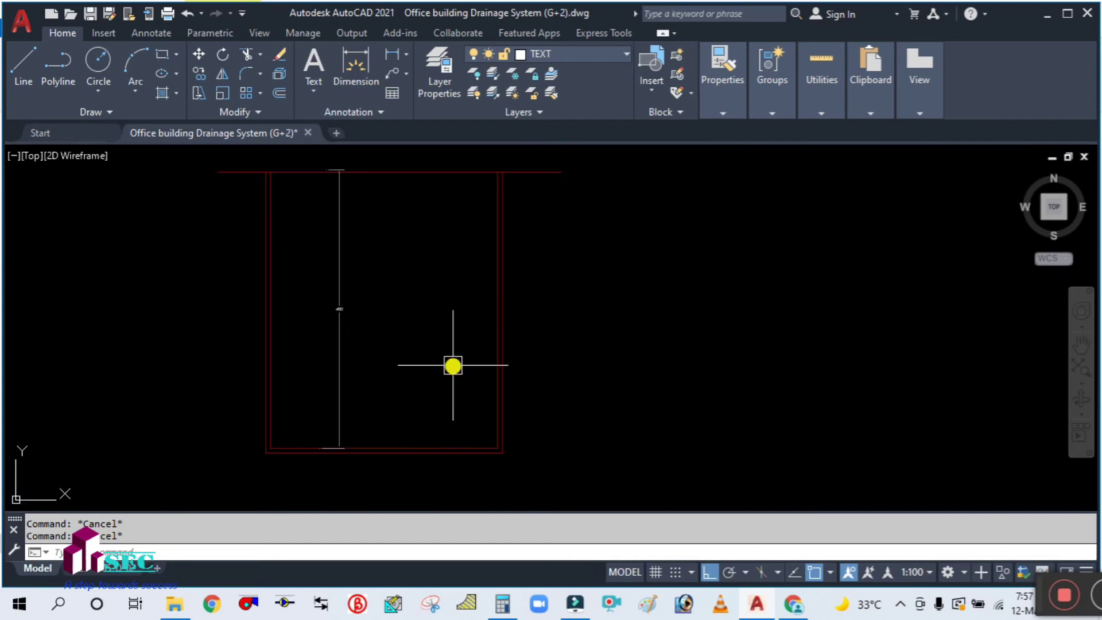
scroll(337, 310, up, 3)
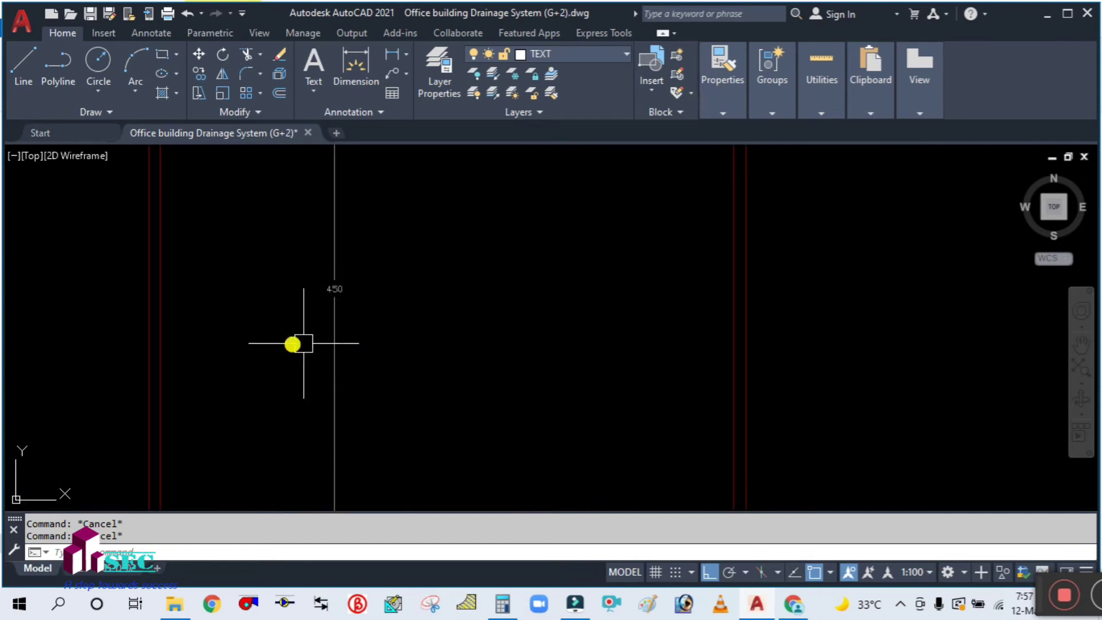
scroll(325, 293, down, 2)
scroll(401, 389, down, 2)
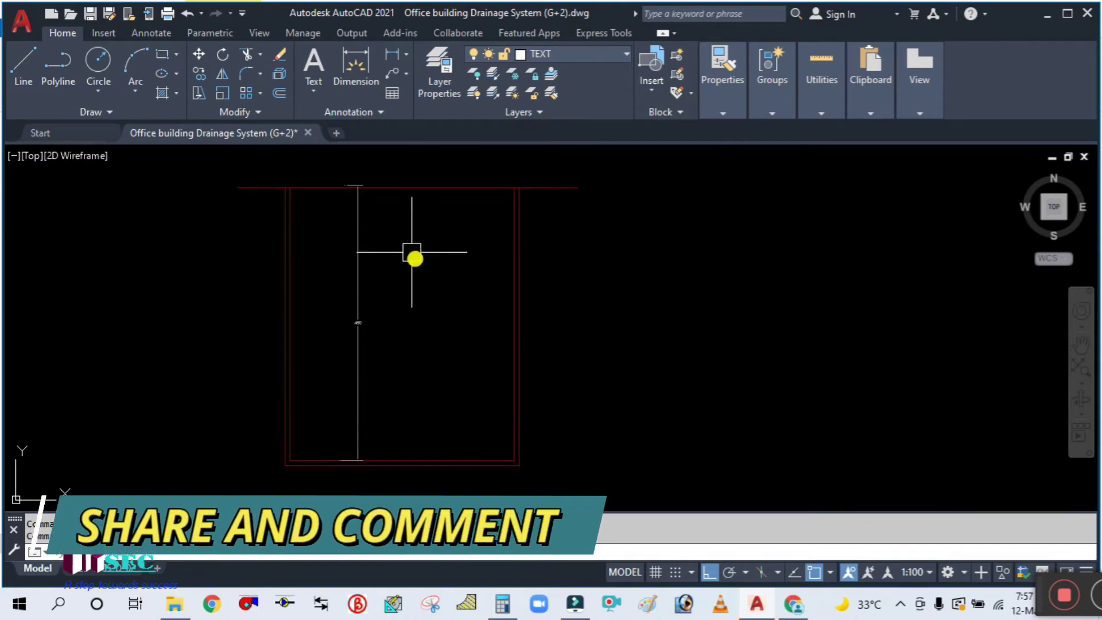
scroll(352, 177, up, 2)
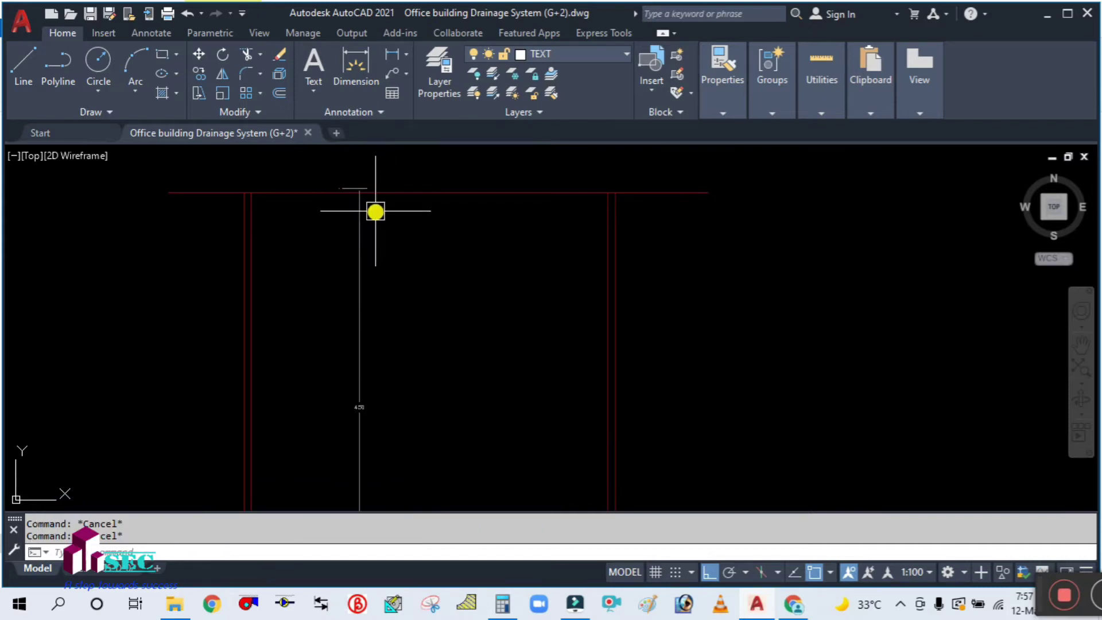
scroll(372, 190, down, 4)
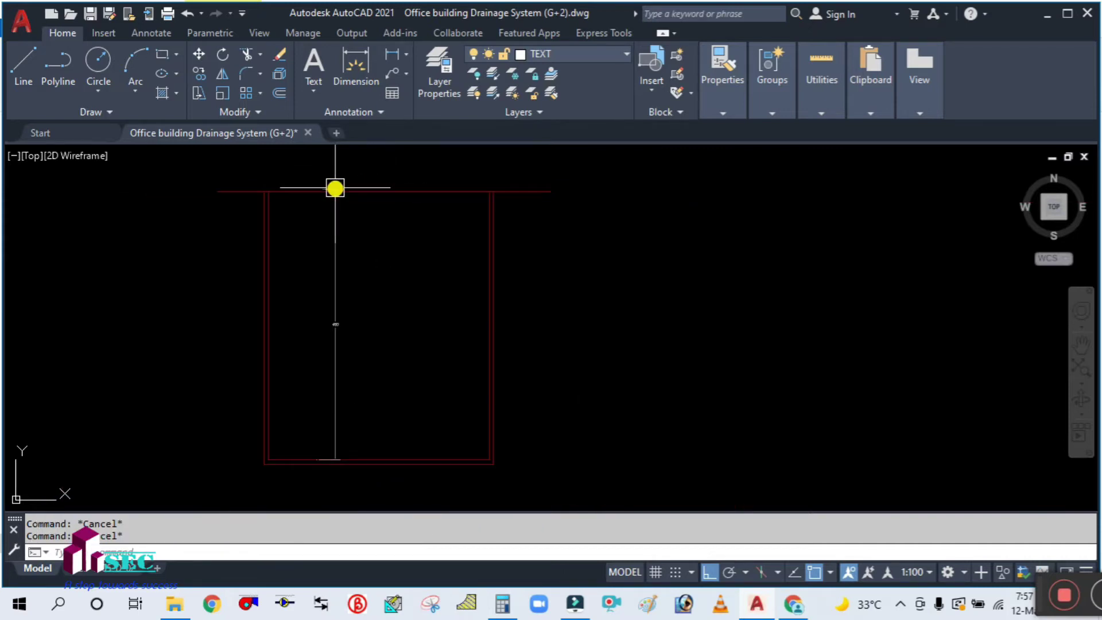
scroll(338, 462, up, 4)
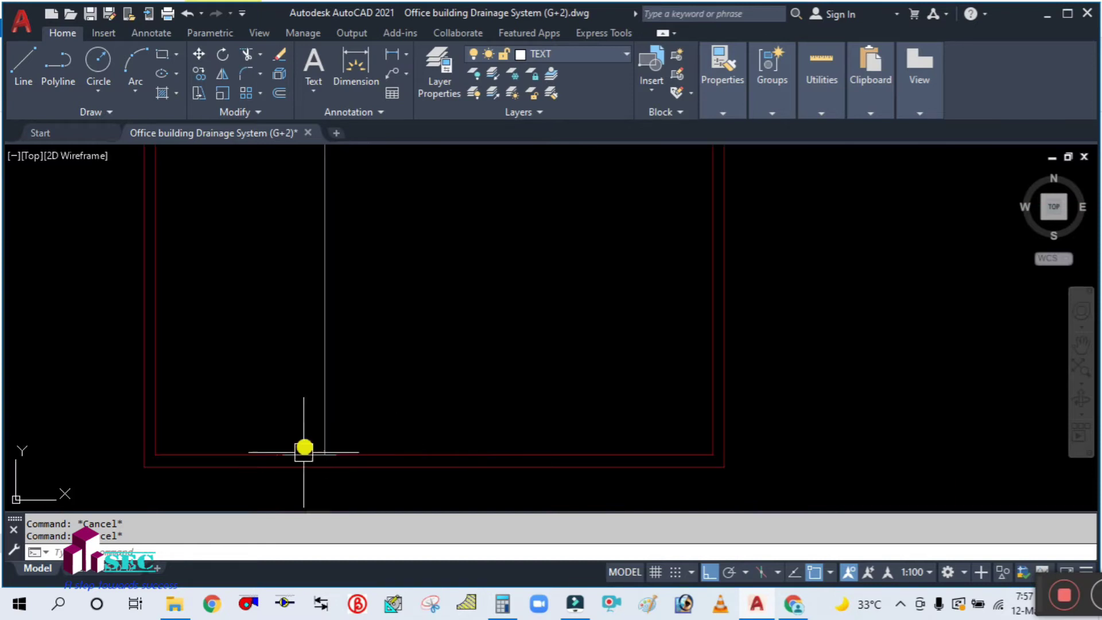
scroll(333, 478, down, 2)
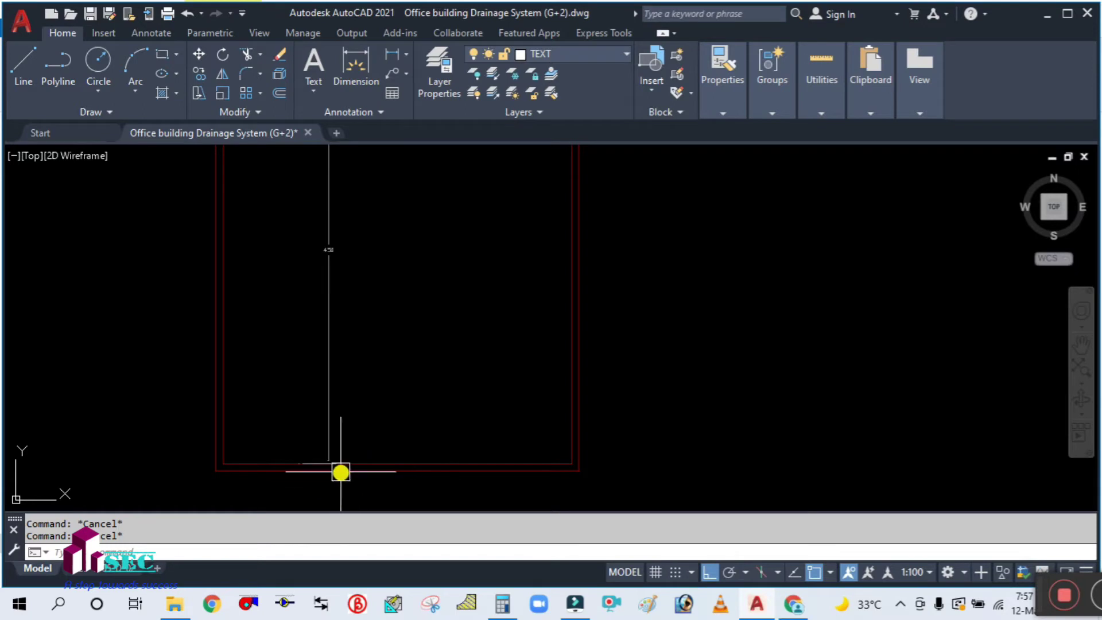
scroll(344, 477, up, 2)
scroll(290, 474, down, 2)
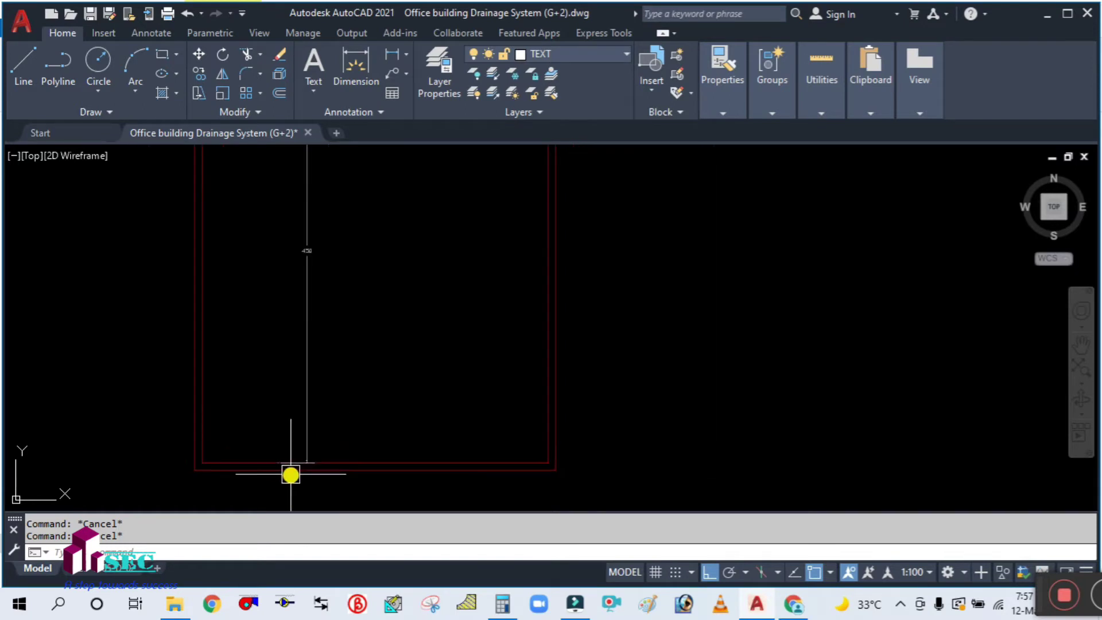
scroll(322, 211, up, 4)
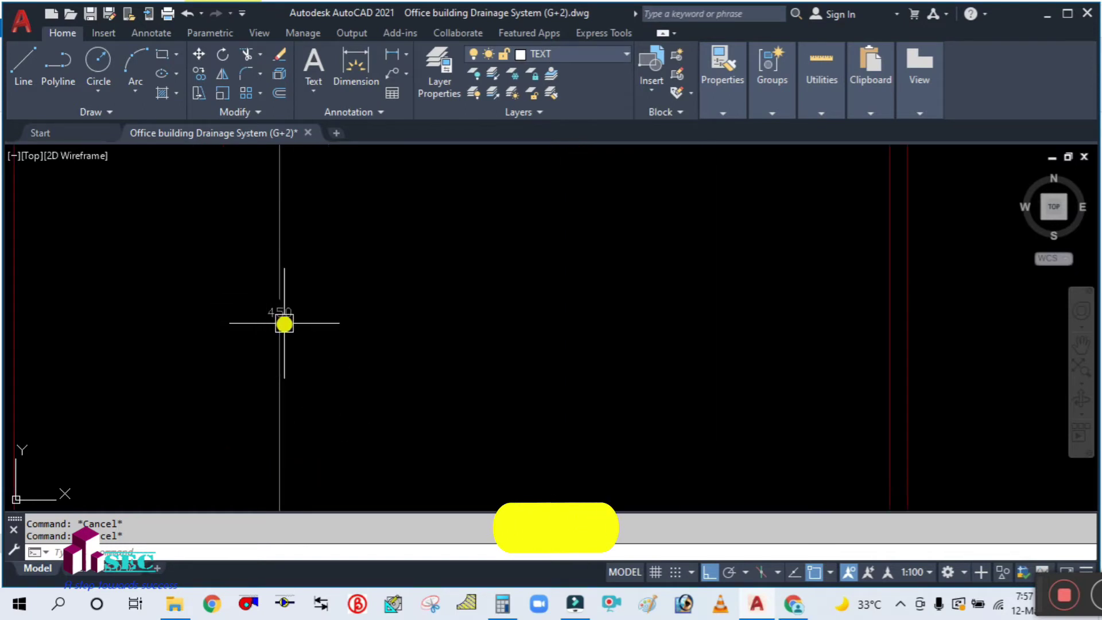
scroll(352, 315, down, 5)
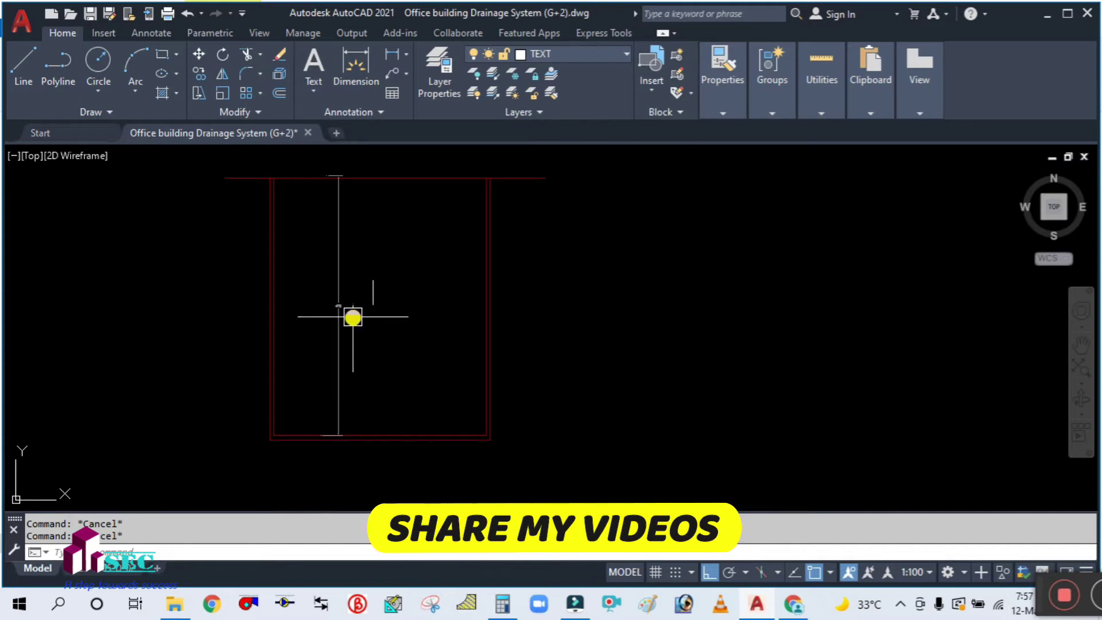
scroll(567, 364, down, 2)
- Pan to the toilet fixtures below the IC chamber and zoom in on the Ø80 pipe labels
mouse_move(567, 364)
middle_down()
mouse_move(308, 312)
mouse_move(259, 330)
middle_up()
scroll(749, 335, up, 4)
middle_drag(783, 427, 664, 374)
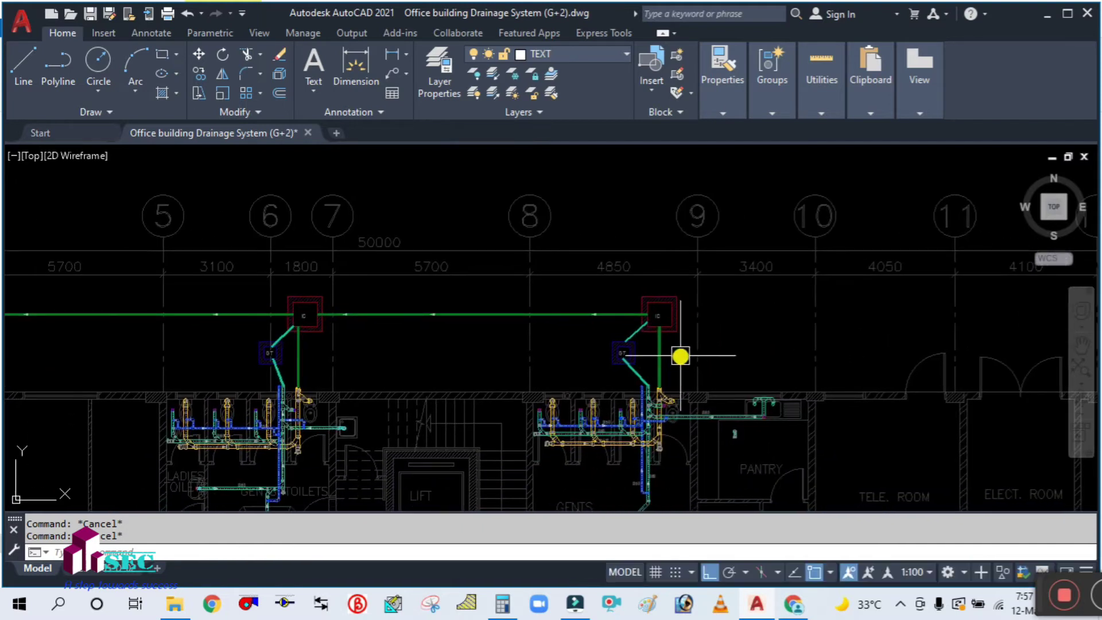
scroll(681, 356, up, 4)
mouse_move(652, 342)
middle_down()
mouse_move(479, 320)
mouse_move(493, 339)
middle_up()
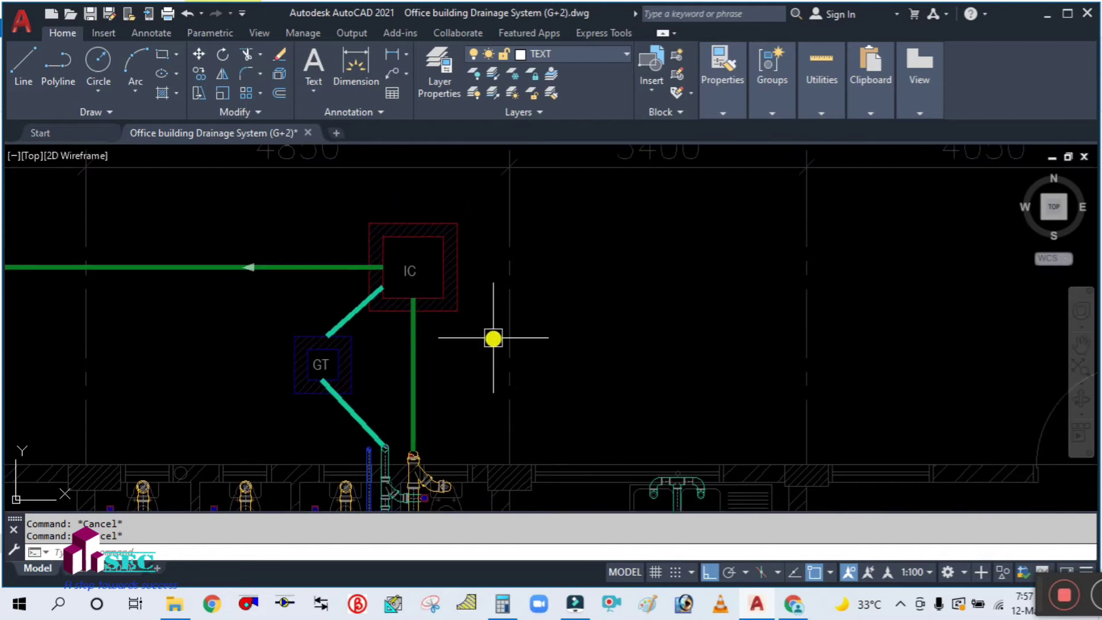
middle_drag(489, 384, 512, 329)
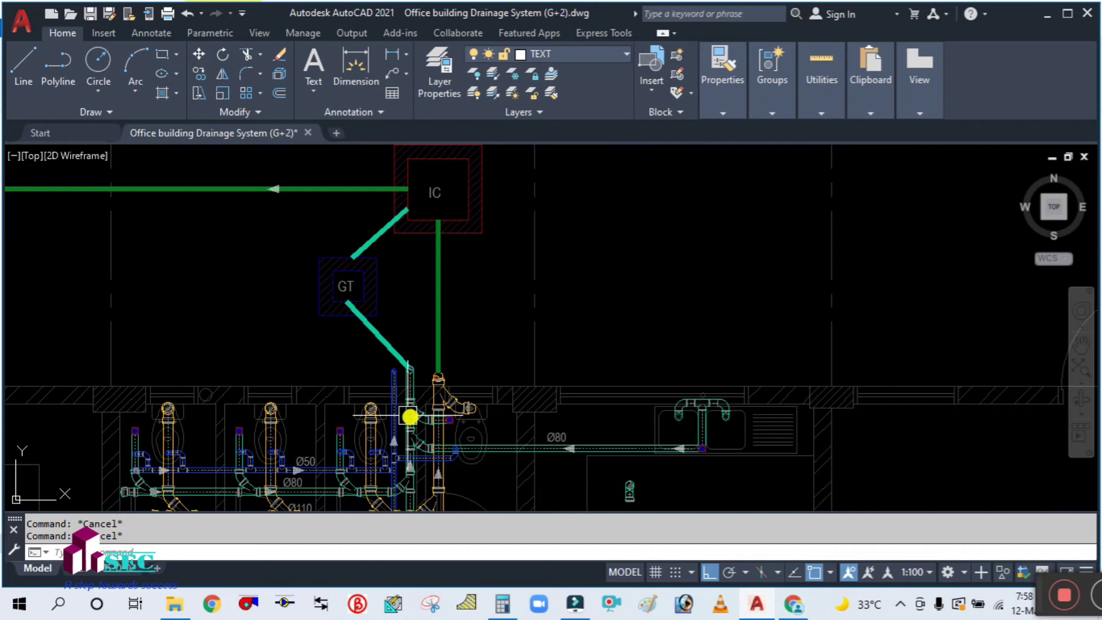
middle_drag(545, 320, 576, 371)
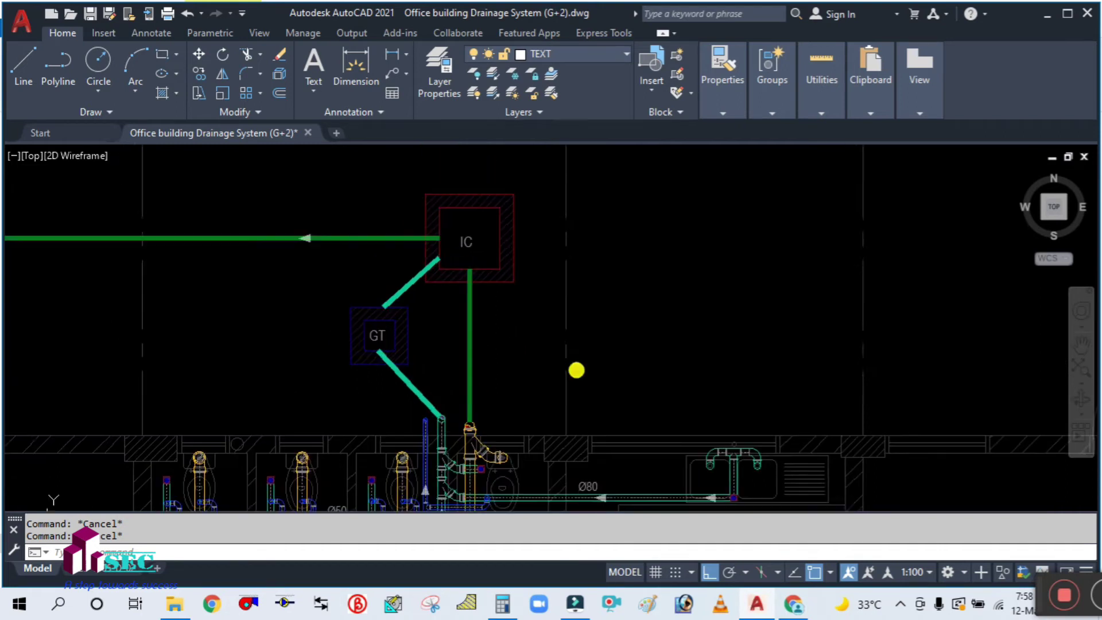
mouse_move(499, 354)
middle_down()
mouse_move(517, 379)
mouse_move(578, 389)
middle_up()
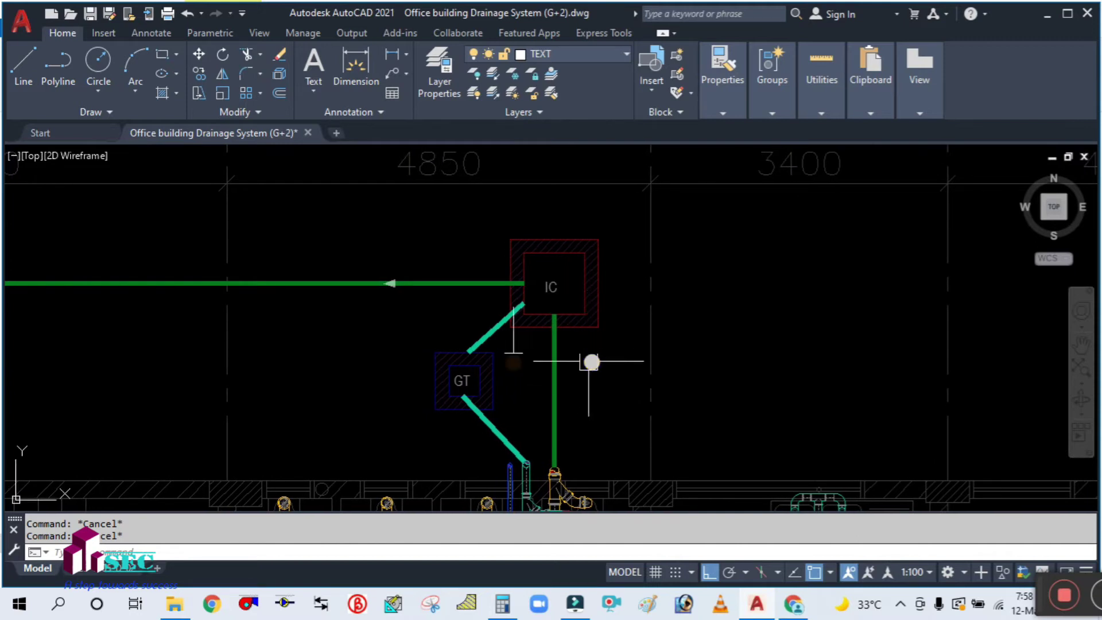
mouse_move(618, 379)
middle_down()
mouse_move(541, 399)
mouse_move(434, 393)
middle_up()
scroll(455, 317, up, 2)
scroll(453, 342, down, 5)
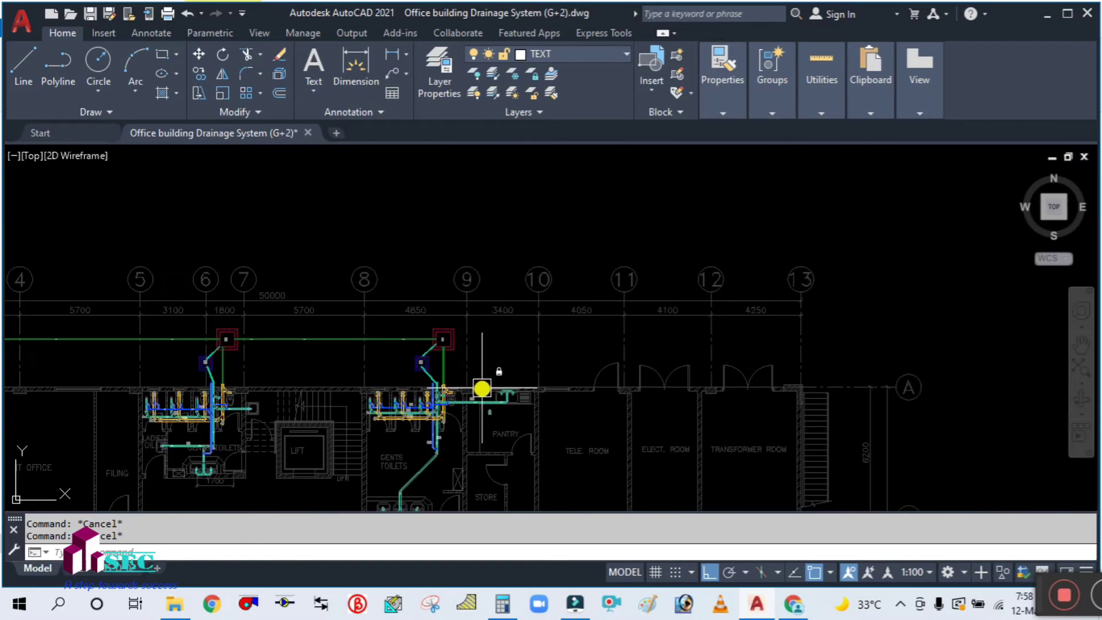
scroll(447, 326, up, 4)
middle_drag(524, 362, 483, 291)
scroll(391, 439, up, 3)
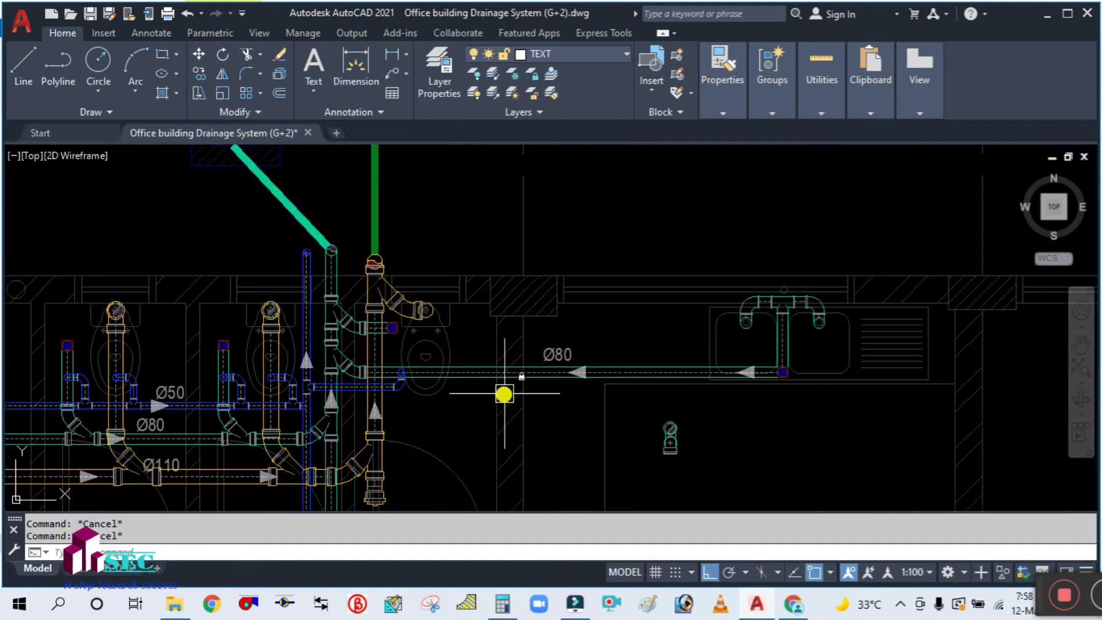
- Cancel the circle command and copy the Ø80 pipe label to a spot near the IC chamber
text(c)
key(Return)
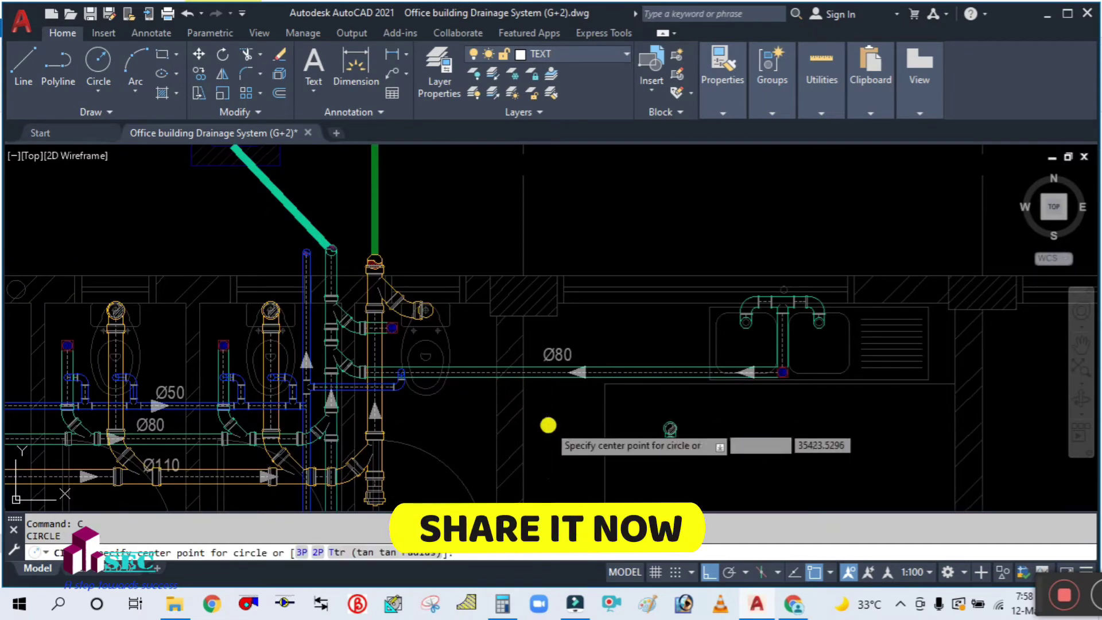
text(co)
key(Return)
click(561, 354)
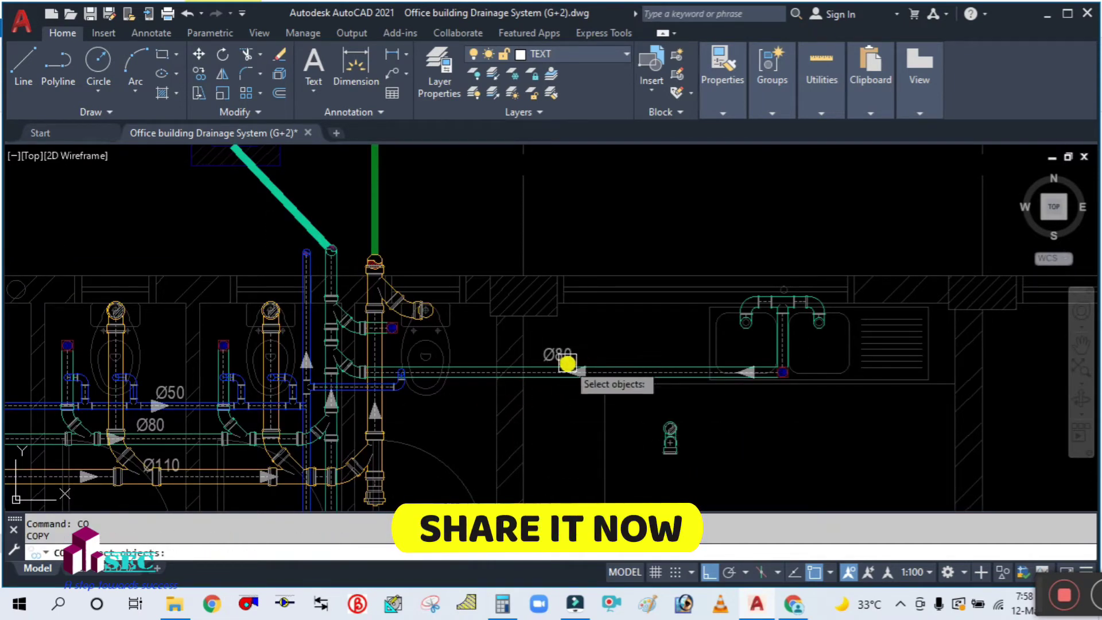
key(Return)
click(565, 430)
scroll(561, 305, down, 3)
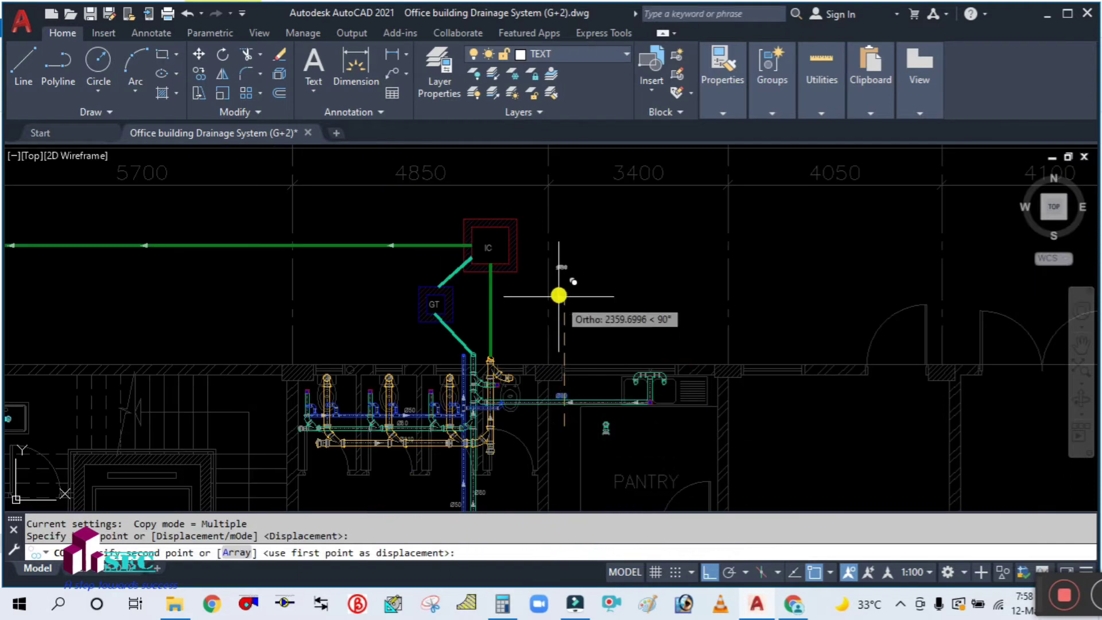
scroll(568, 312, up, 5)
click(568, 334)
key(Escape)
- Move the copied Ø80 label upward toward the IC chamber
middle_drag(529, 357, 544, 460)
scroll(544, 459, down, 2)
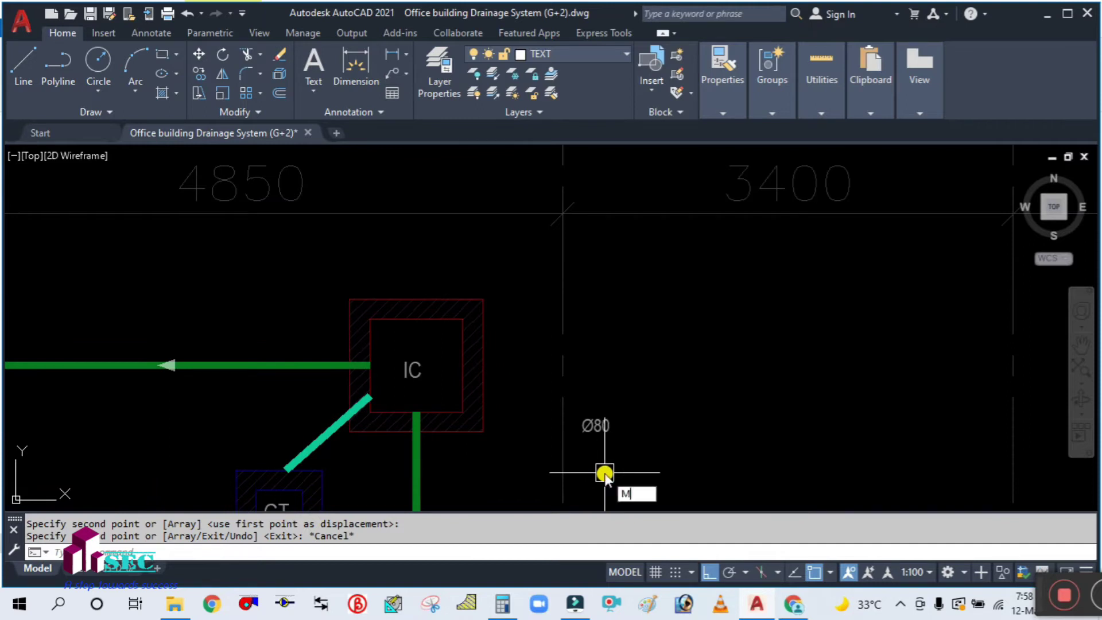
text(M)
key(Return)
click(602, 430)
key(Return)
click(624, 463)
click(626, 331)
- Shift the Ø80 copy left to sit just above the IC chamber, then select it
key(Return)
click(598, 295)
key(Return)
click(622, 267)
click(461, 261)
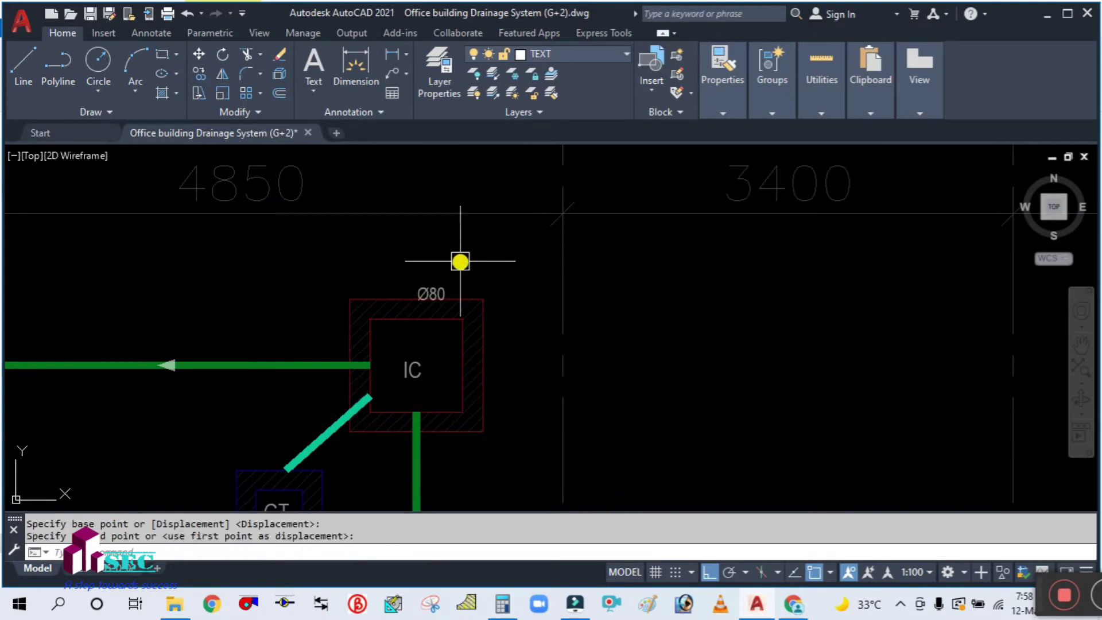
scroll(461, 262, up, 2)
key(Return)
click(411, 343)
key(Return)
click(499, 324)
scroll(467, 254, up, 2)
scroll(467, 255, down, 2)
key(Escape)
scroll(450, 278, up, 1)
click(430, 268)
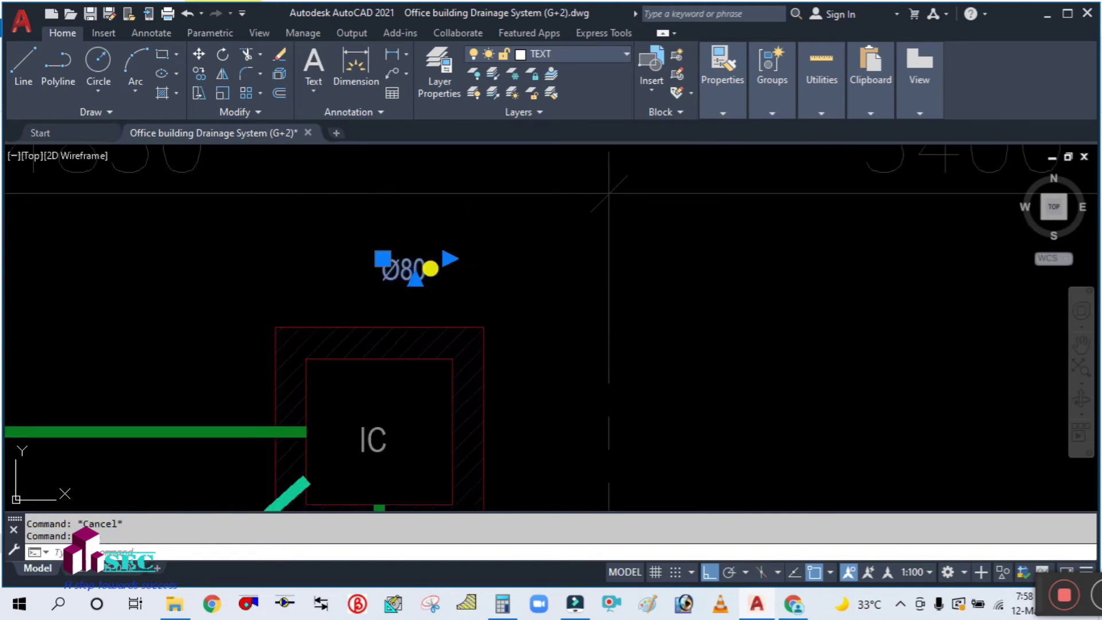
- Replace the copied Ø80 label's text with IL-0.450
double_click(428, 275)
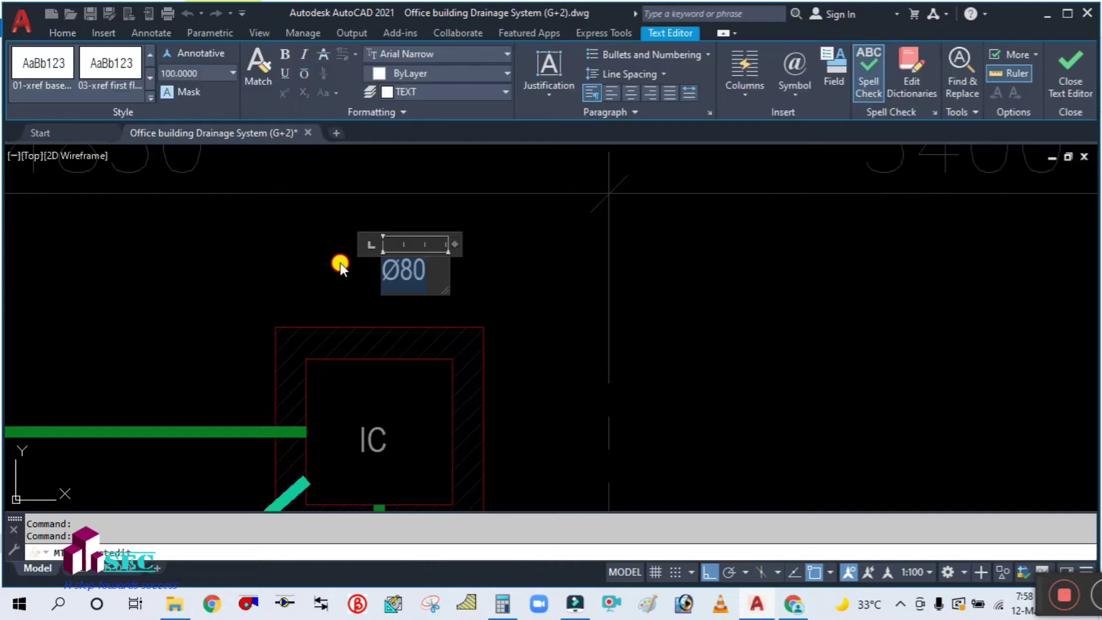
text(IL-0.45-)
key(BackSpace)
text(0)
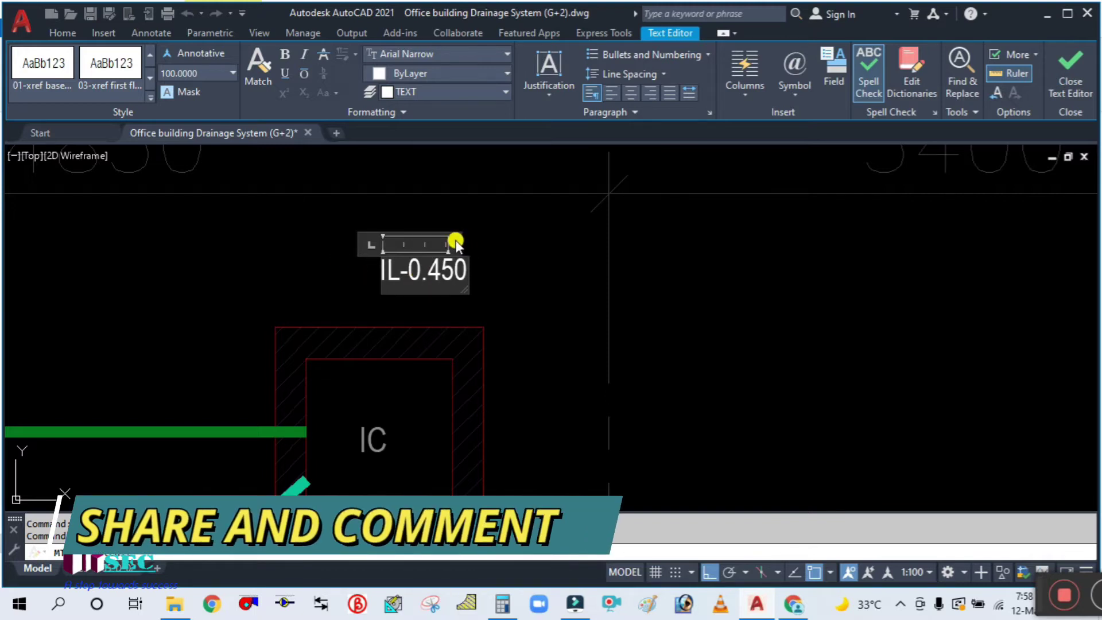
- Close the text editor and move the IL-0.450 label left and down, centred above the chamber
click(519, 291)
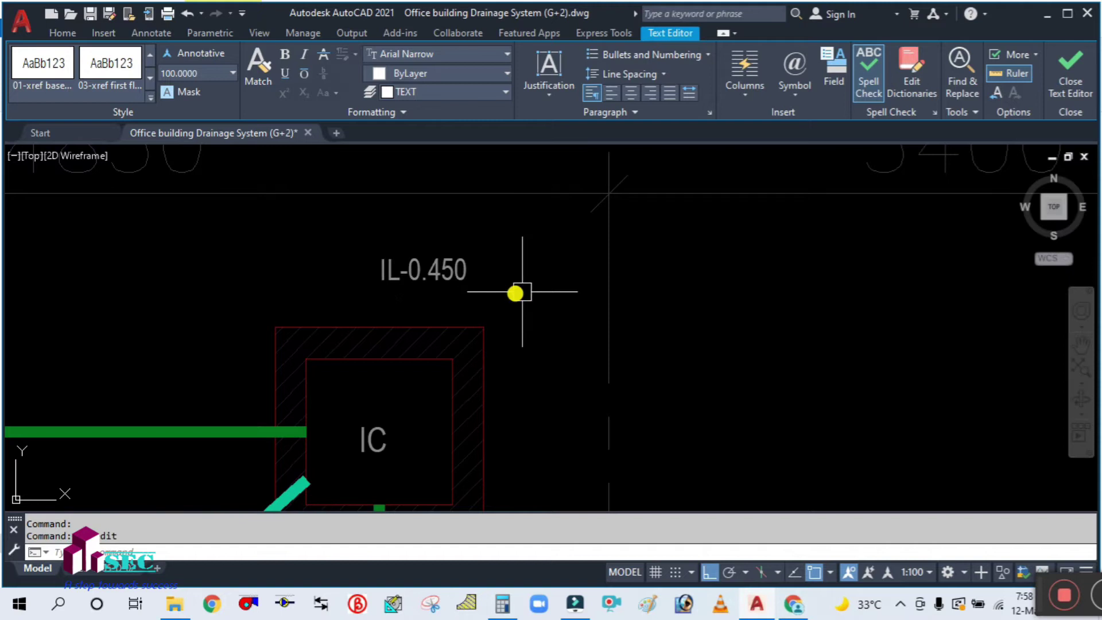
key(Return)
click(433, 264)
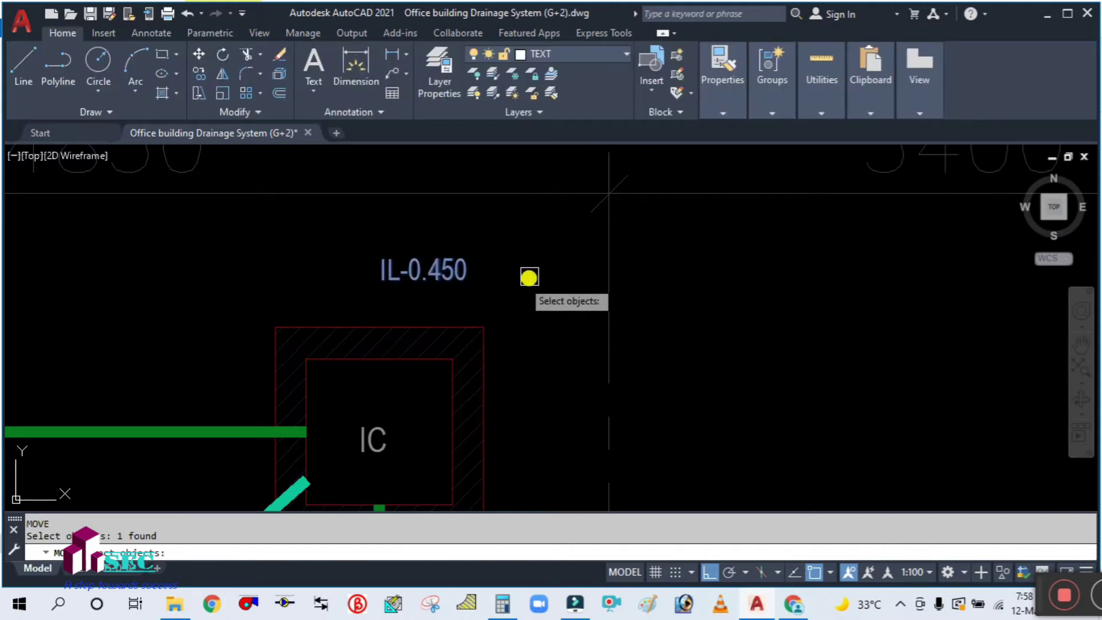
key(Return)
click(499, 273)
click(486, 274)
key(Return)
click(399, 273)
key(Return)
click(473, 256)
click(474, 272)
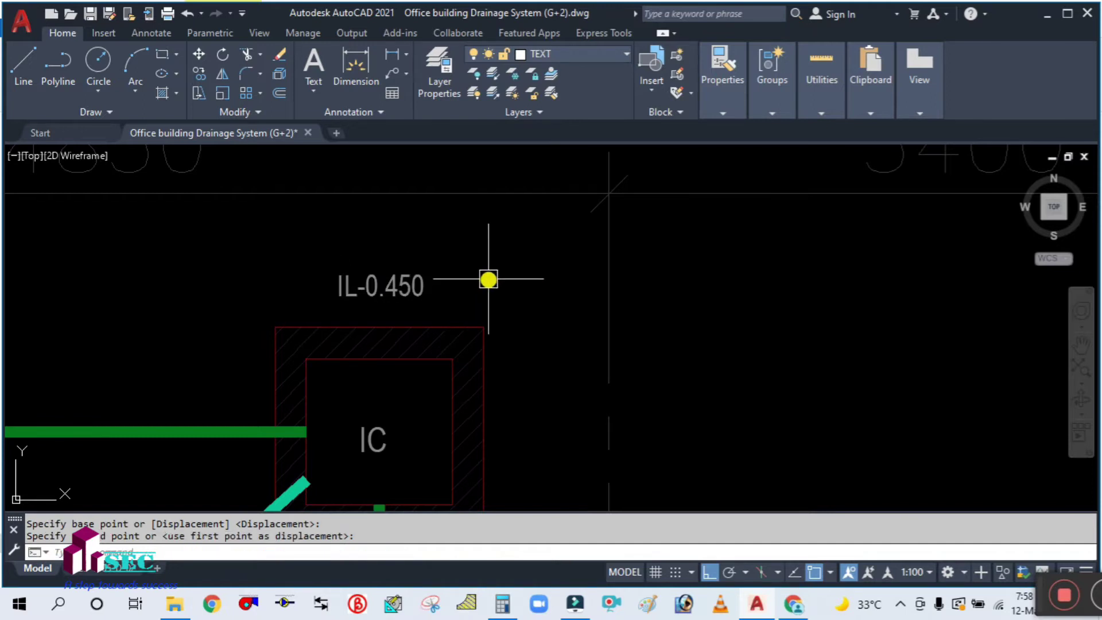
- Change the IL-0.450 label's colour to Magenta
scroll(488, 279, down, 2)
scroll(475, 265, up, 2)
middle_drag(470, 266, 568, 278)
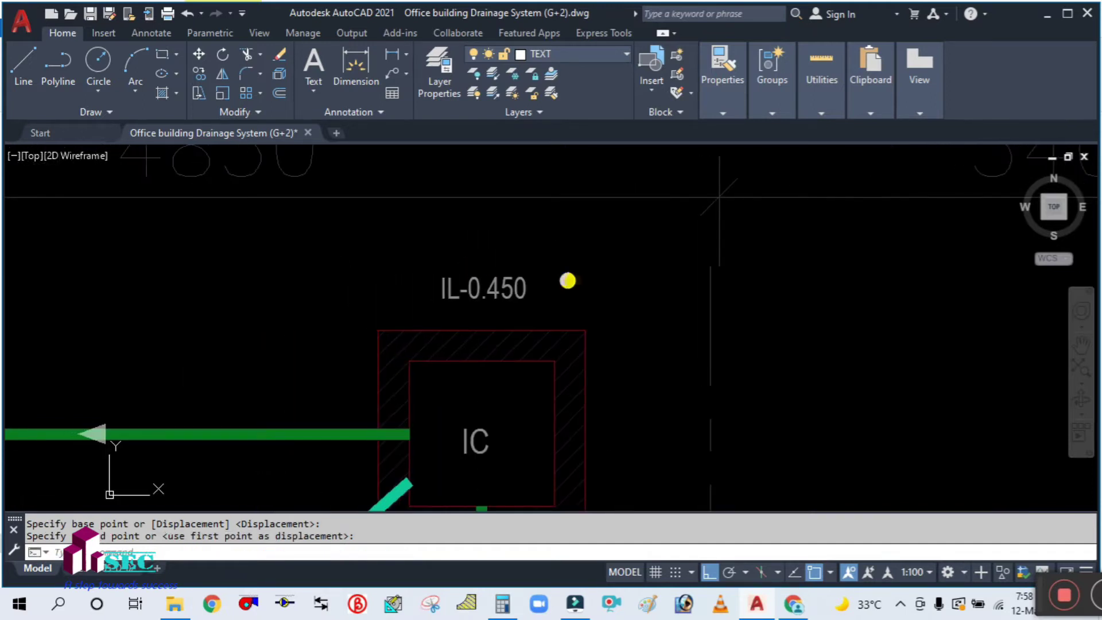
click(537, 293)
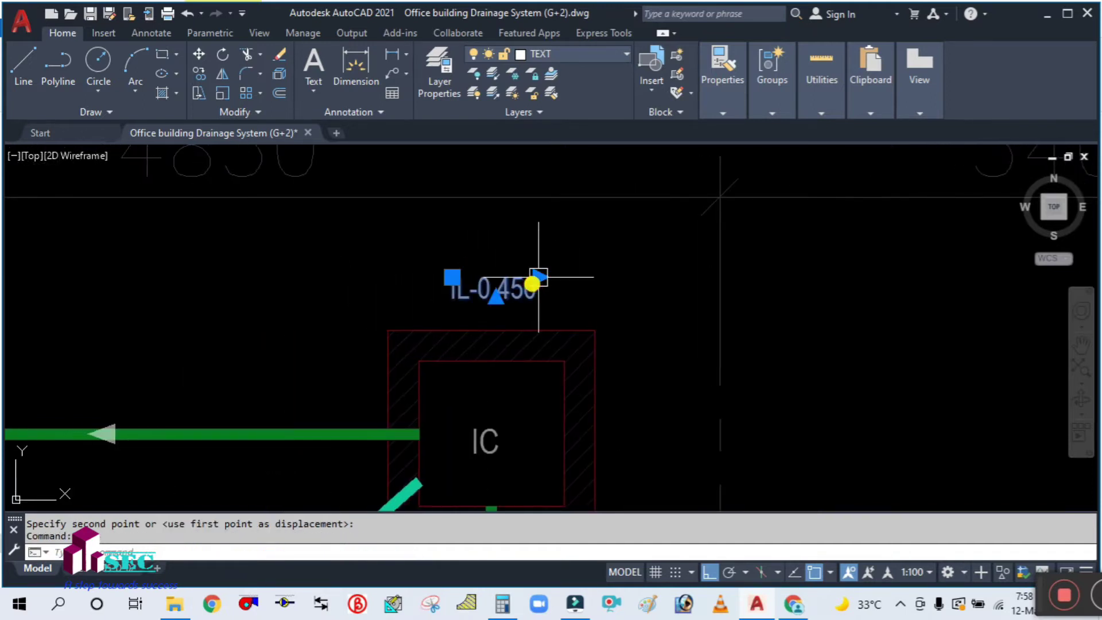
click(719, 105)
click(780, 130)
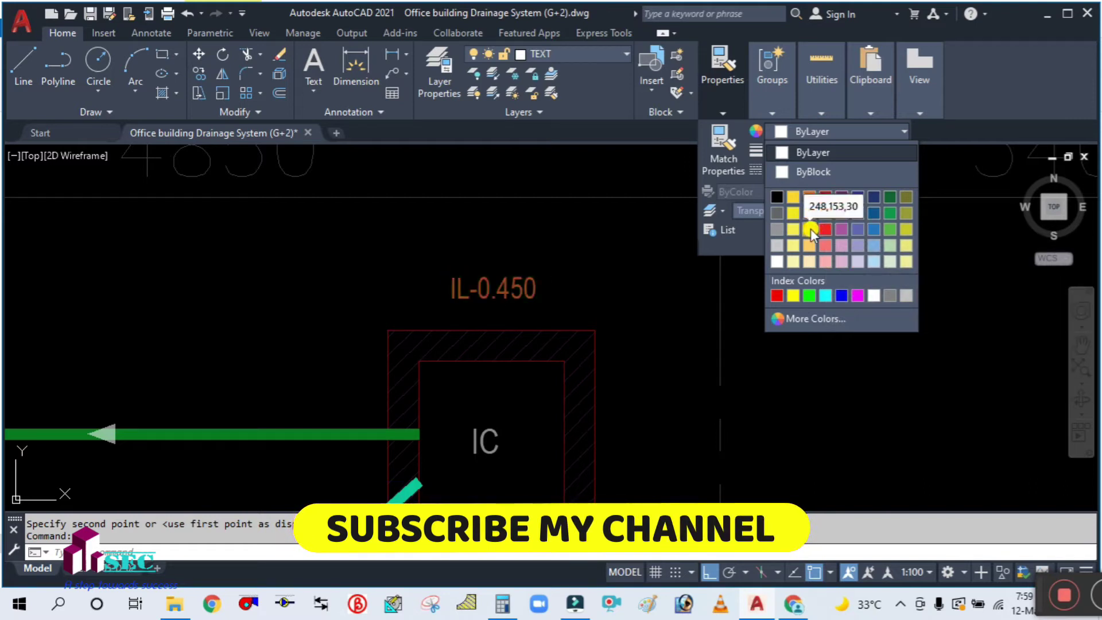
click(855, 294)
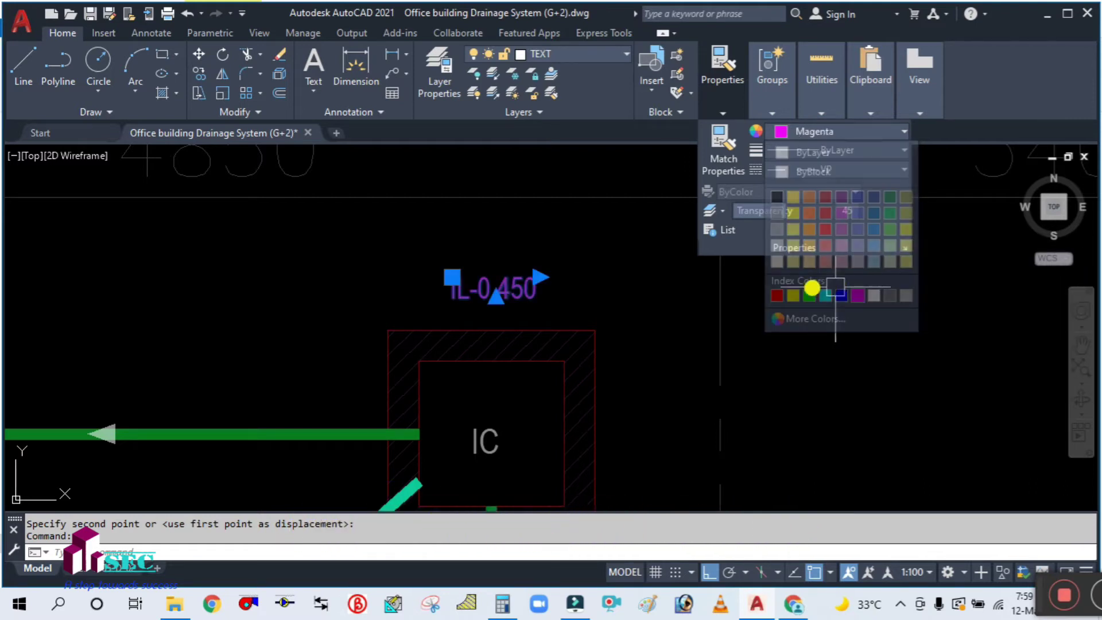
key(Escape)
scroll(521, 305, up, 1)
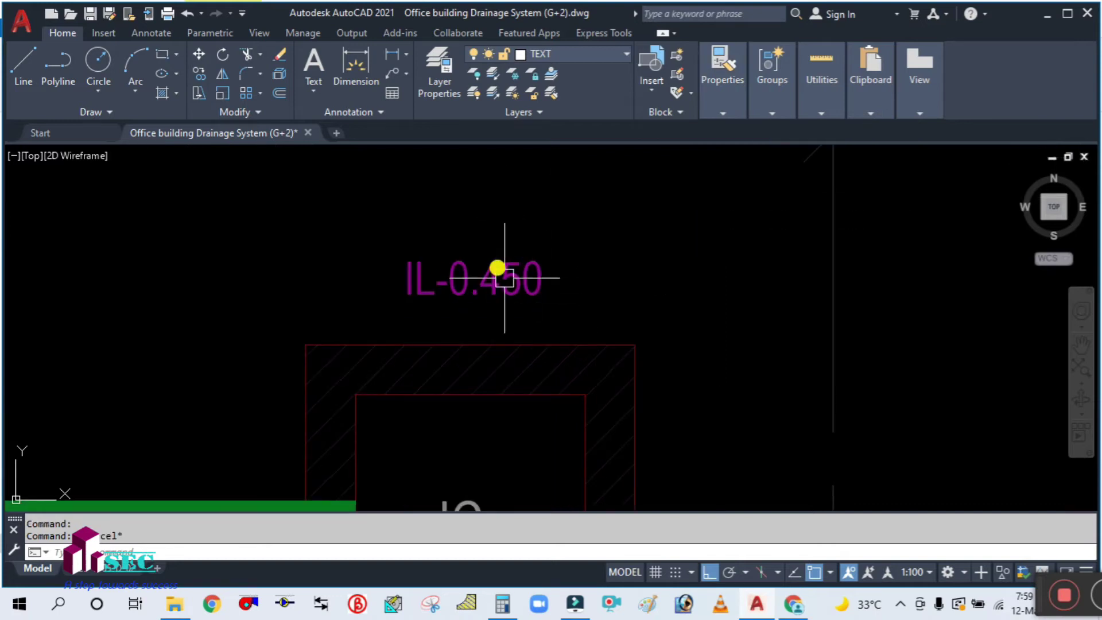
scroll(516, 299, down, 2)
scroll(567, 289, down, 2)
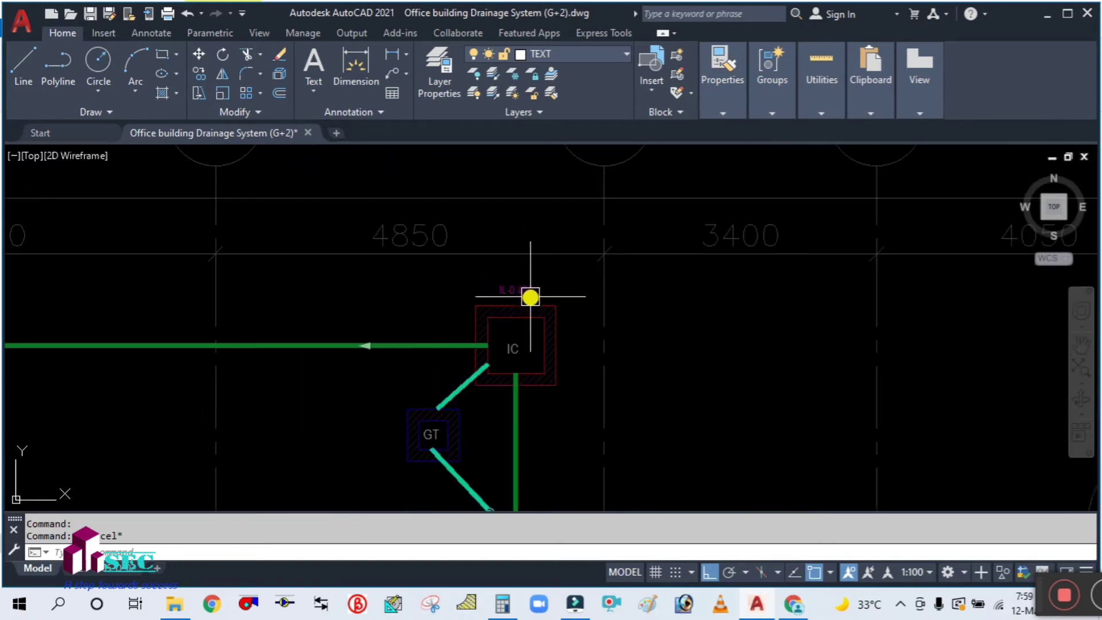
- Add a 9239 linear dimension between the right and left inspection chambers, placed above the pipe
middle_drag(378, 320, 541, 337)
scroll(541, 337, down, 3)
scroll(261, 332, up, 2)
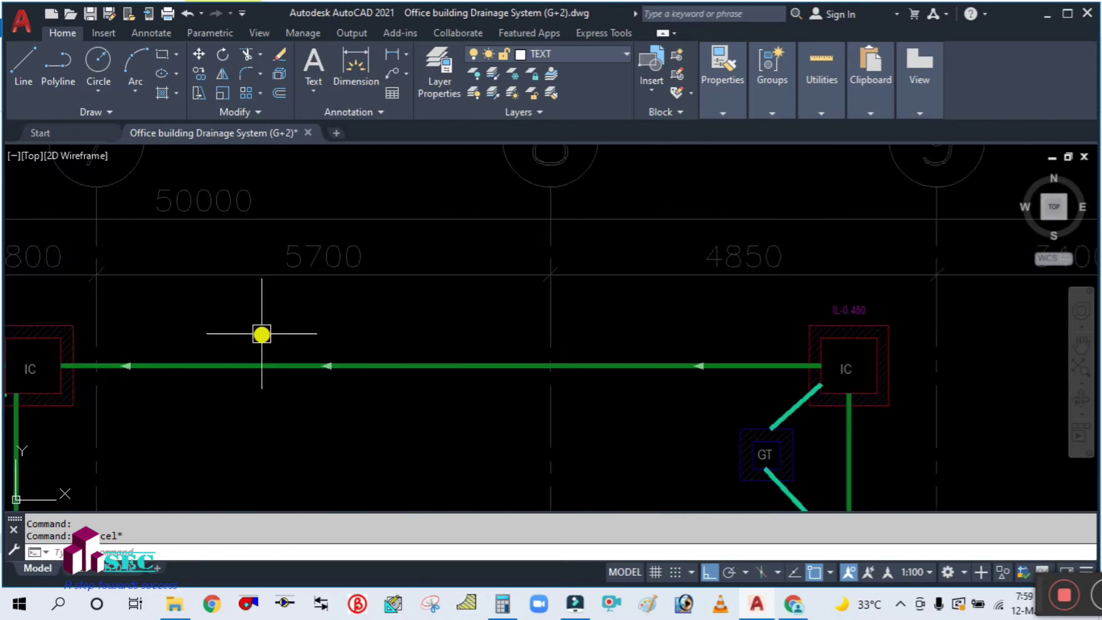
middle_drag(275, 335, 366, 341)
text(LI)
key(Return)
scroll(895, 376, up, 3)
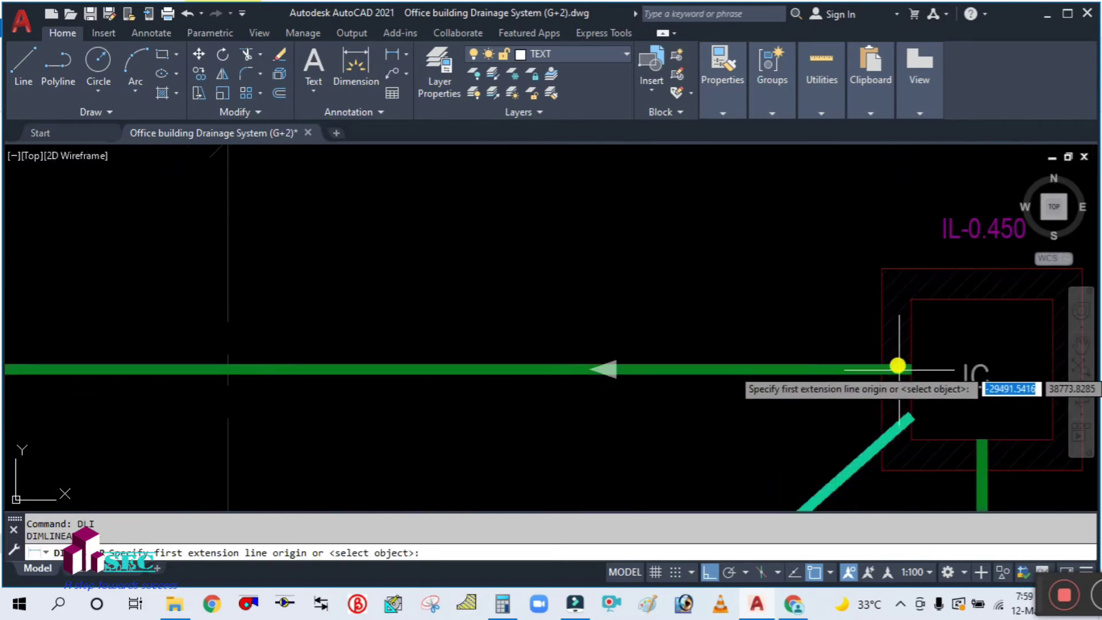
click(883, 355)
scroll(878, 355, down, 5)
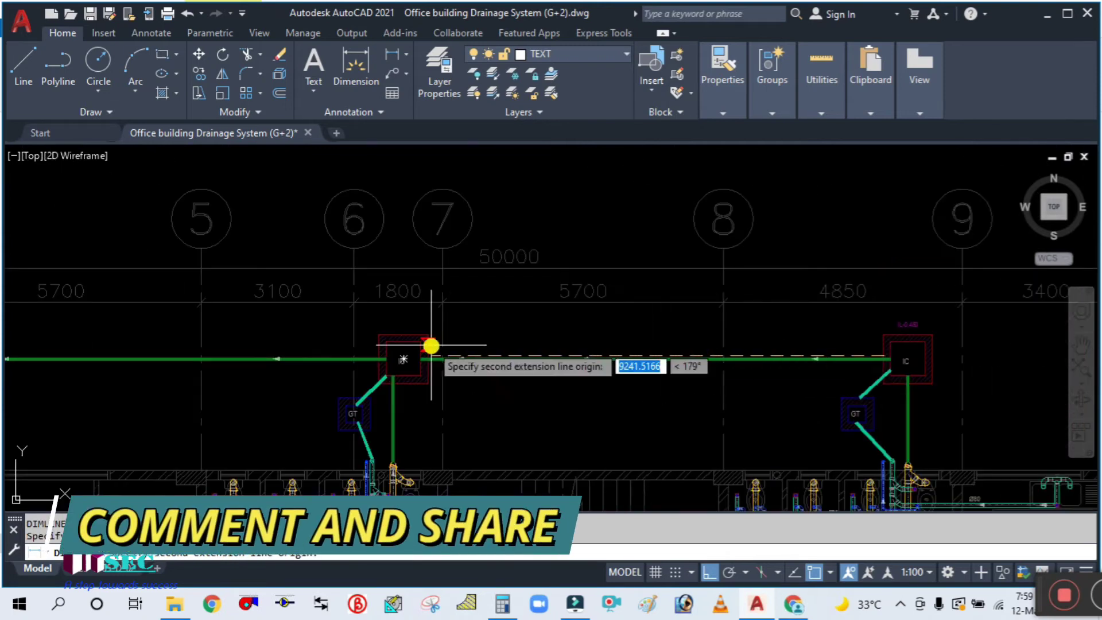
scroll(432, 353, up, 3)
click(425, 371)
click(459, 296)
scroll(522, 295, down, 2)
scroll(629, 287, up, 2)
scroll(643, 284, down, 1)
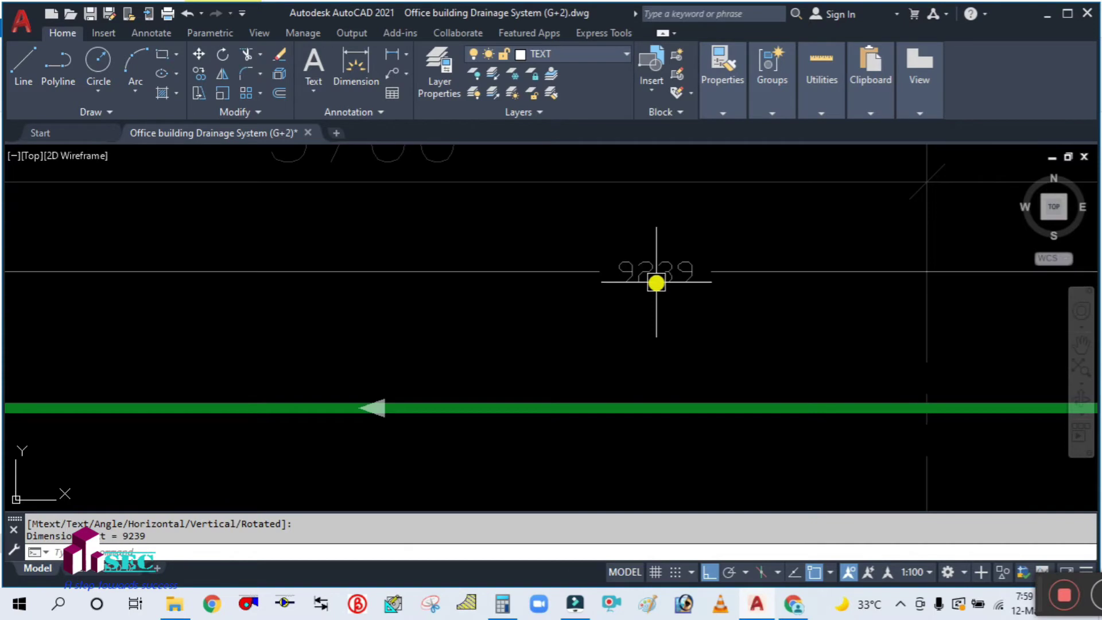
scroll(554, 316, down, 1)
scroll(531, 320, down, 1)
middle_drag(531, 321, 448, 321)
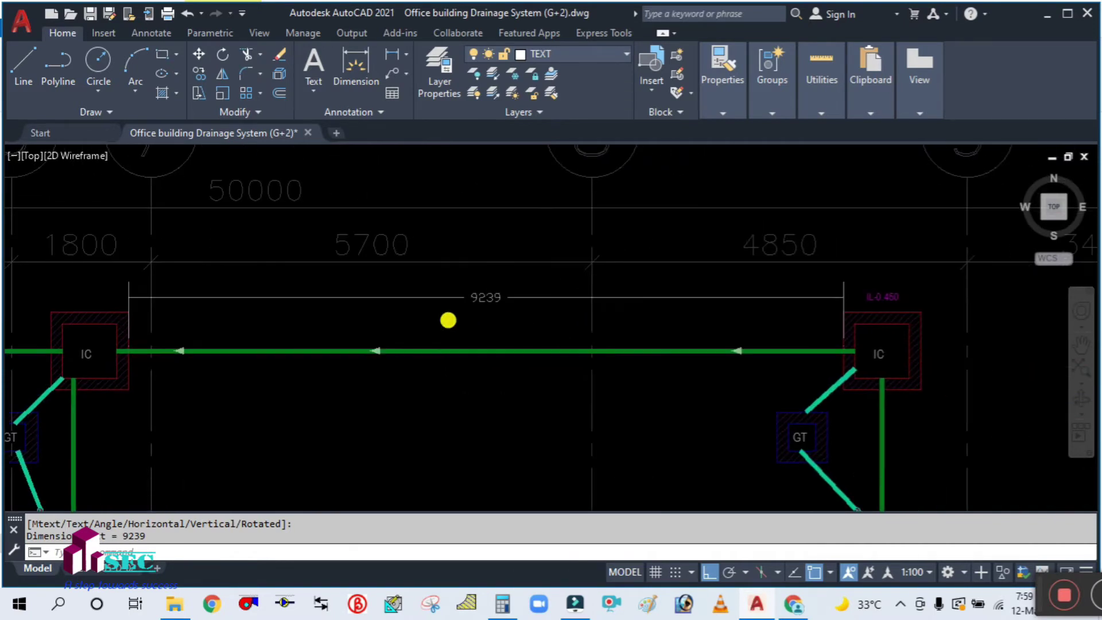
- Bring up Windows Calculator, clear its previous result, and move it off the right chamber
click(502, 604)
click(929, 287)
drag(873, 113, 299, 121)
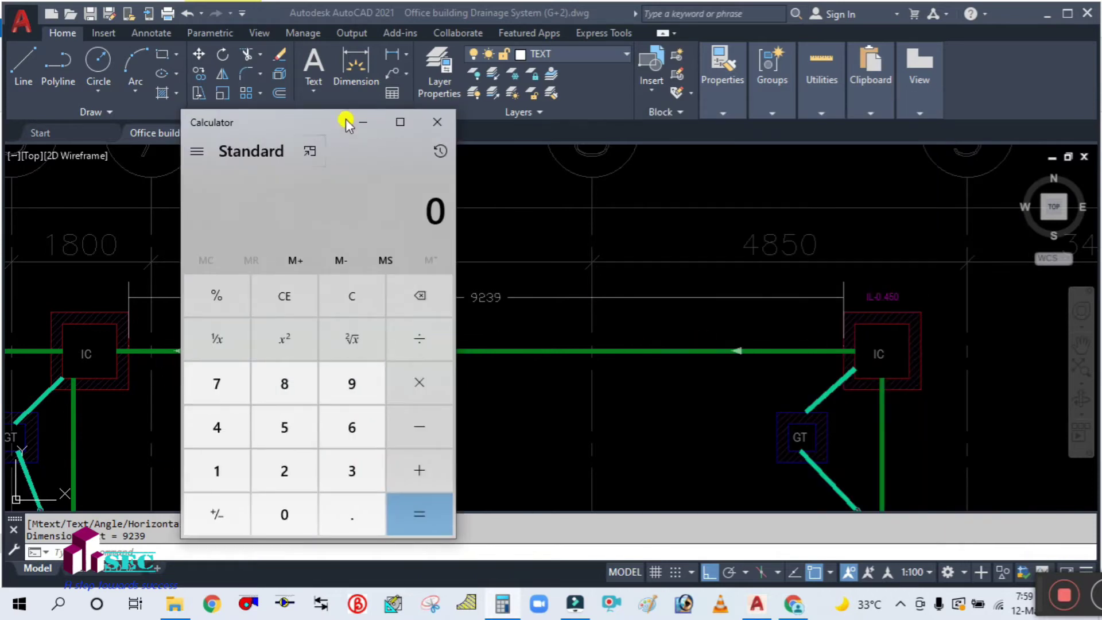
- Calculate the fall 9.2 ÷ 200 = 0.046 in Calculator
drag(294, 122, 174, 89)
click(226, 356)
click(204, 484)
click(163, 435)
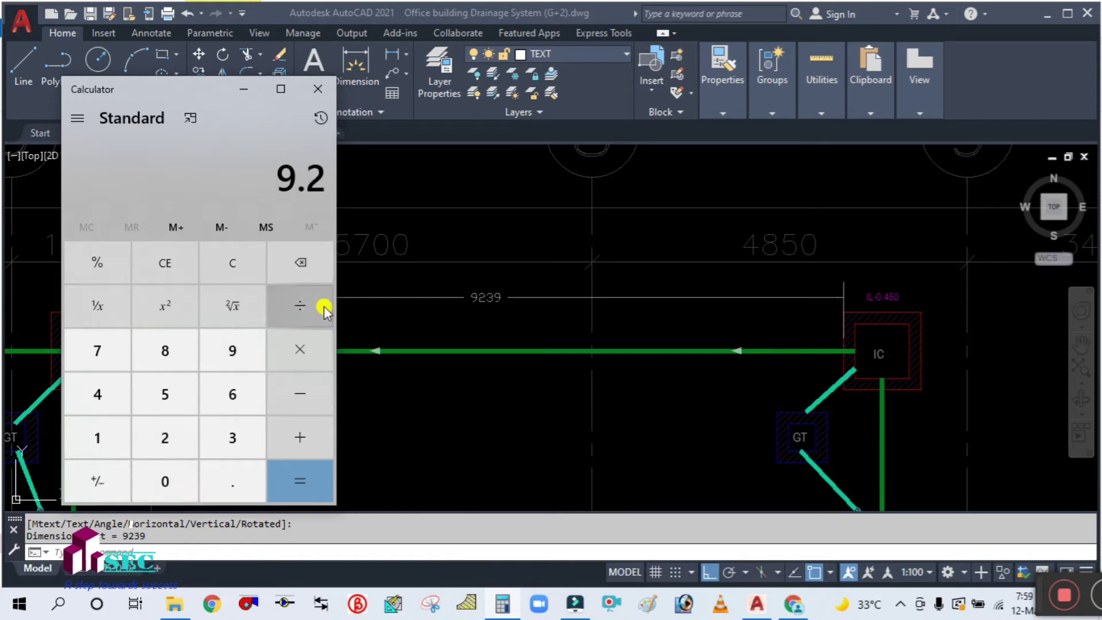
click(315, 305)
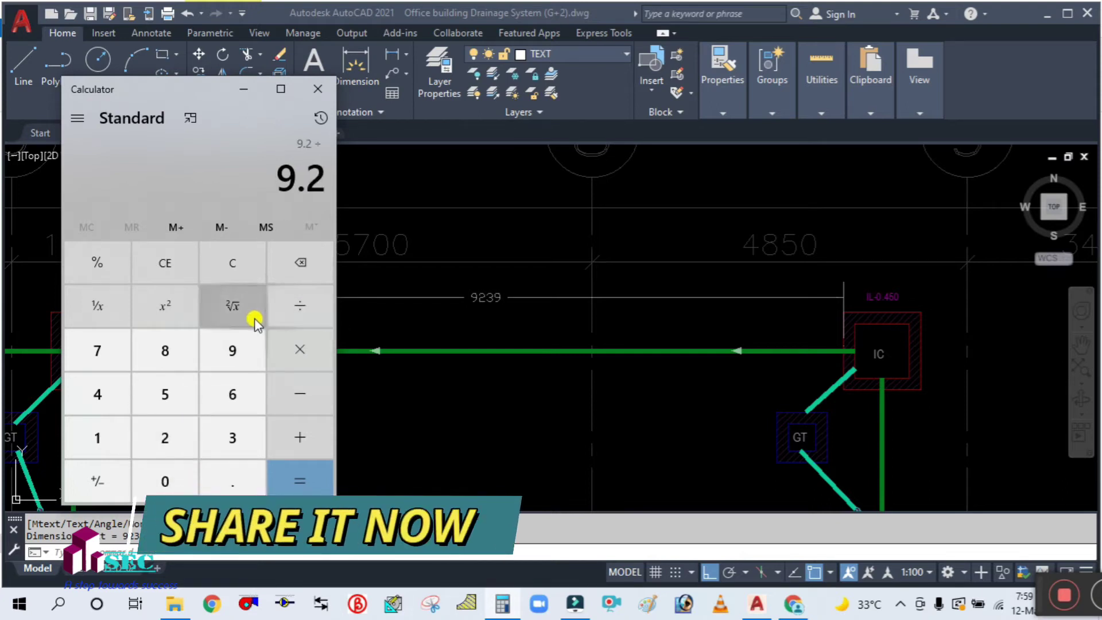
click(158, 435)
click(154, 481)
click(154, 481)
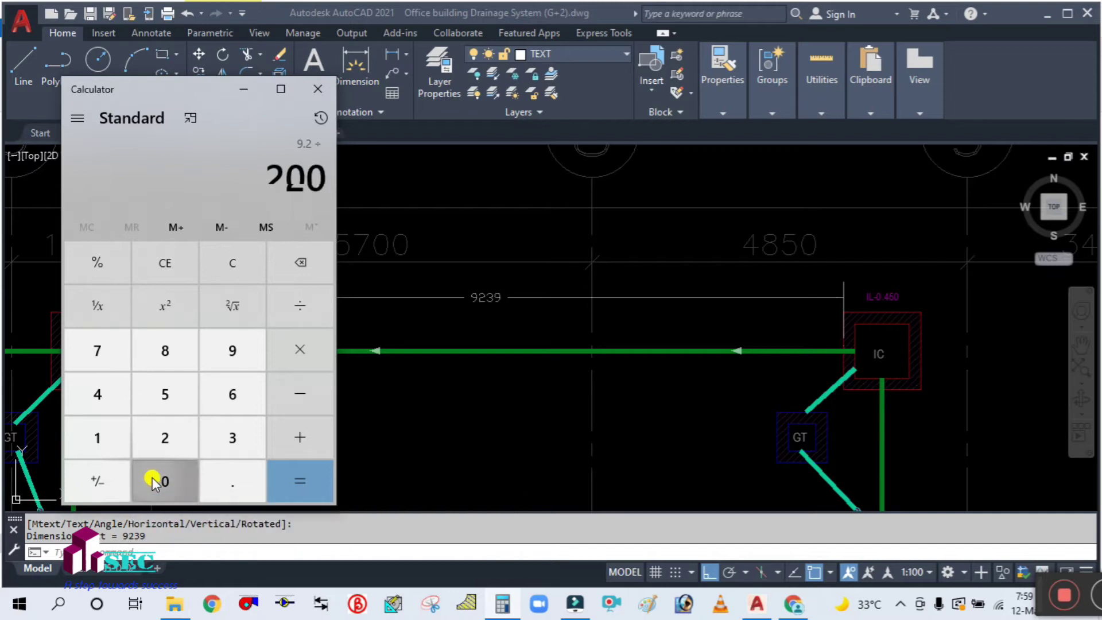
click(298, 487)
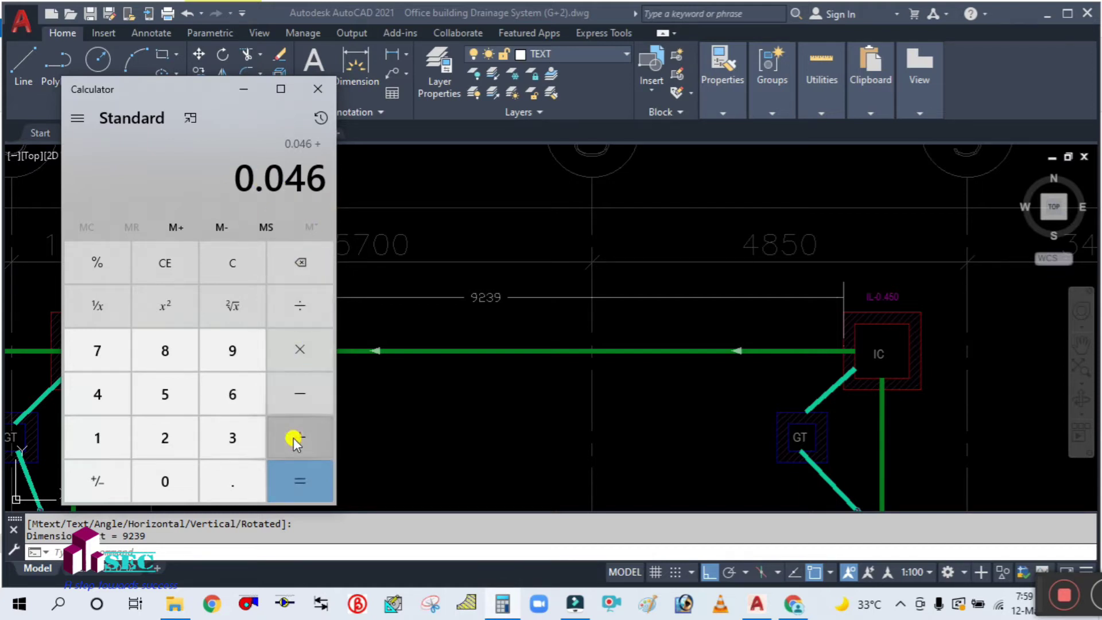
- Add 0.450 to get 0.496, then minimize the Calculator
click(161, 481)
click(241, 479)
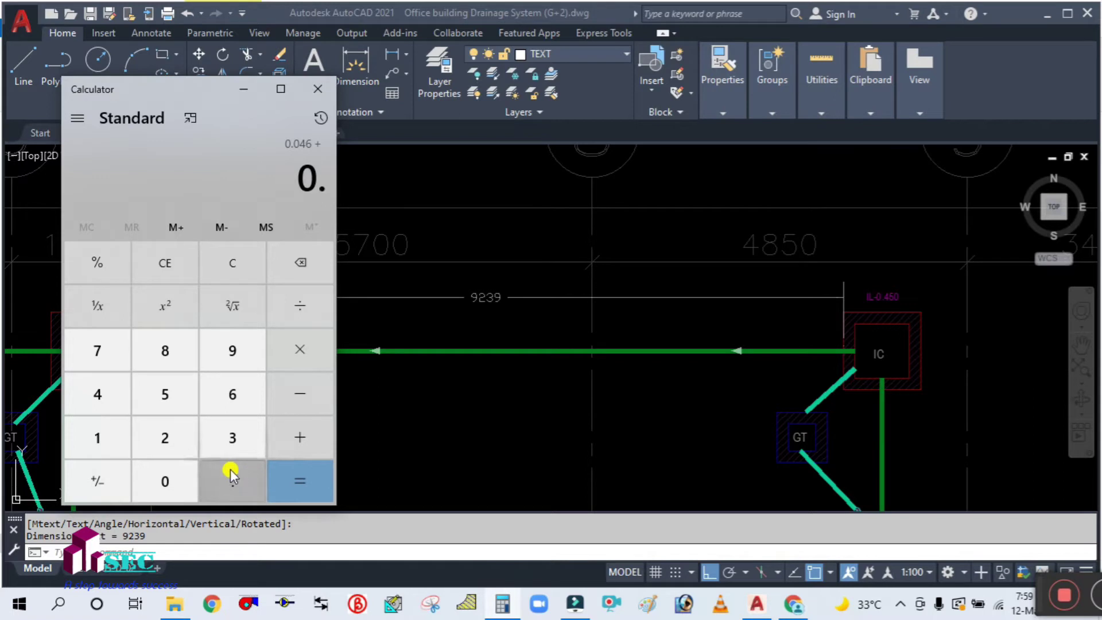
click(106, 402)
click(165, 391)
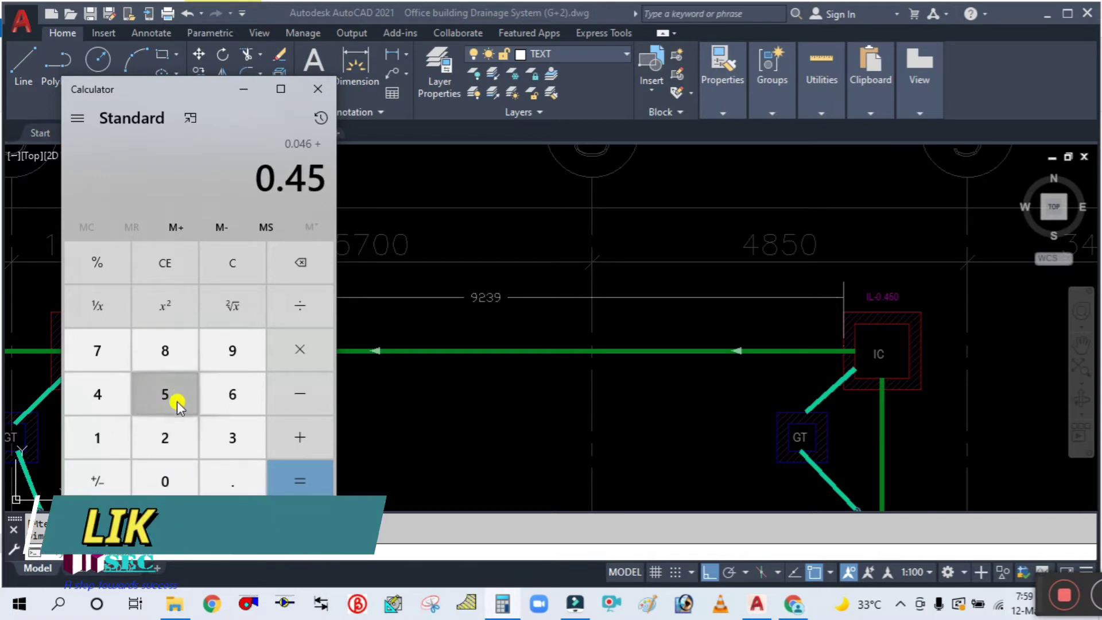
click(168, 472)
click(276, 480)
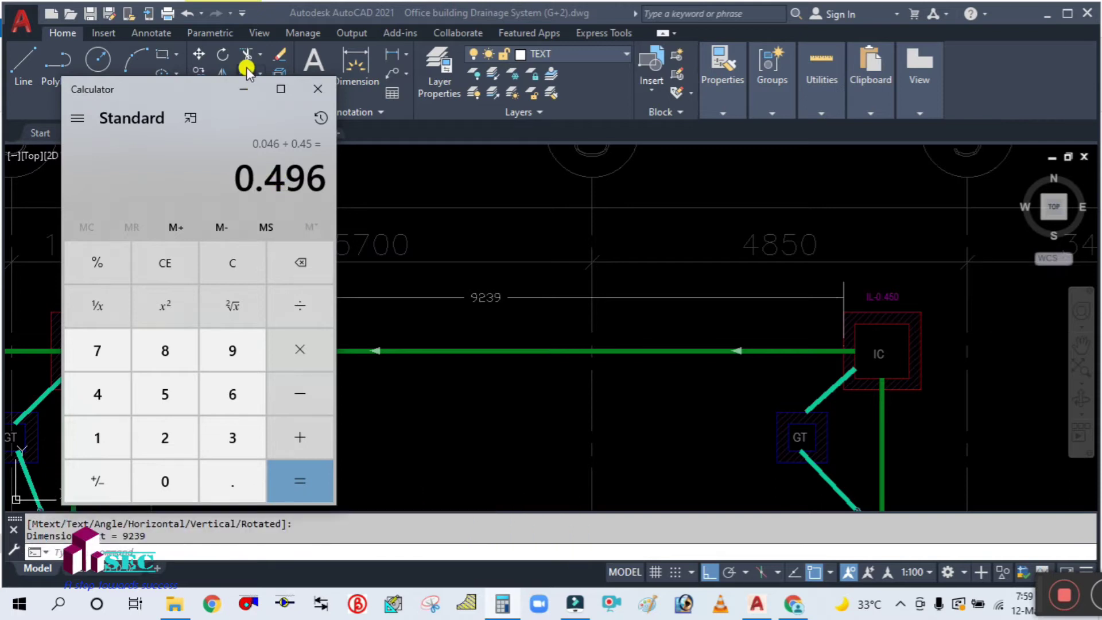
click(241, 89)
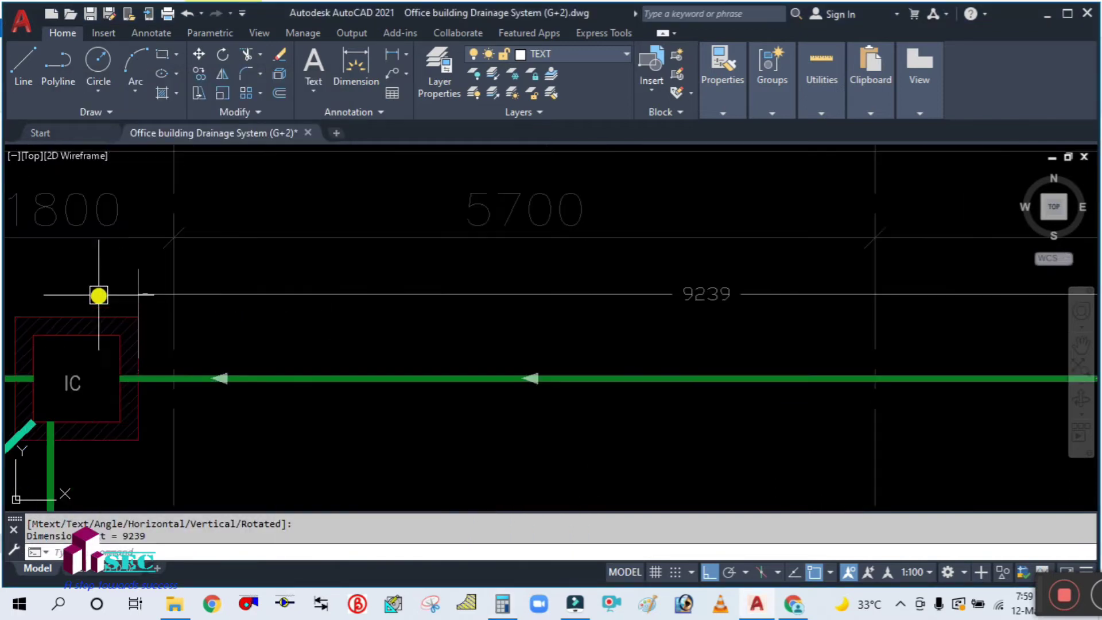
- Erase the 9239 dimension between the two chambers
middle_drag(104, 321, 197, 353)
scroll(193, 355, down, 2)
scroll(184, 374, up, 2)
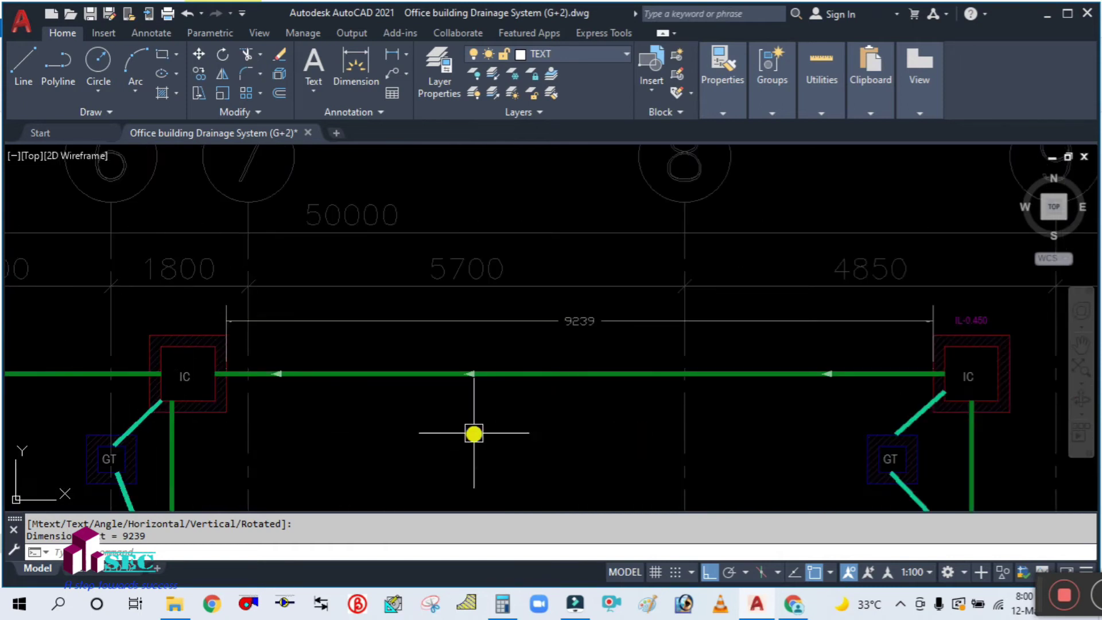
text(co)
key(Return)
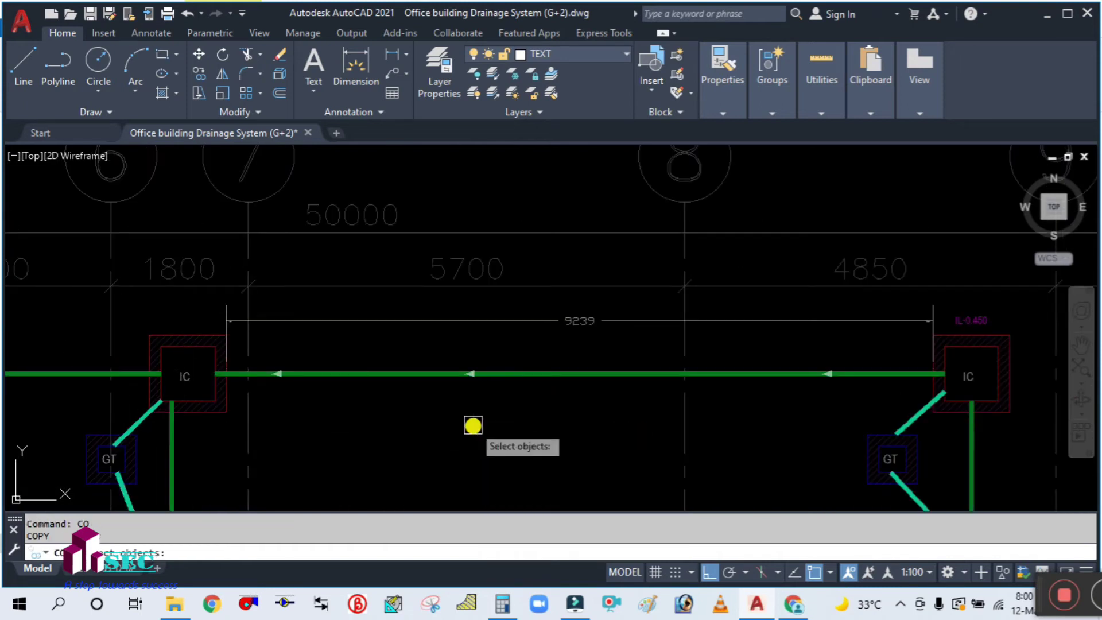
key(Escape)
click(583, 345)
click(561, 314)
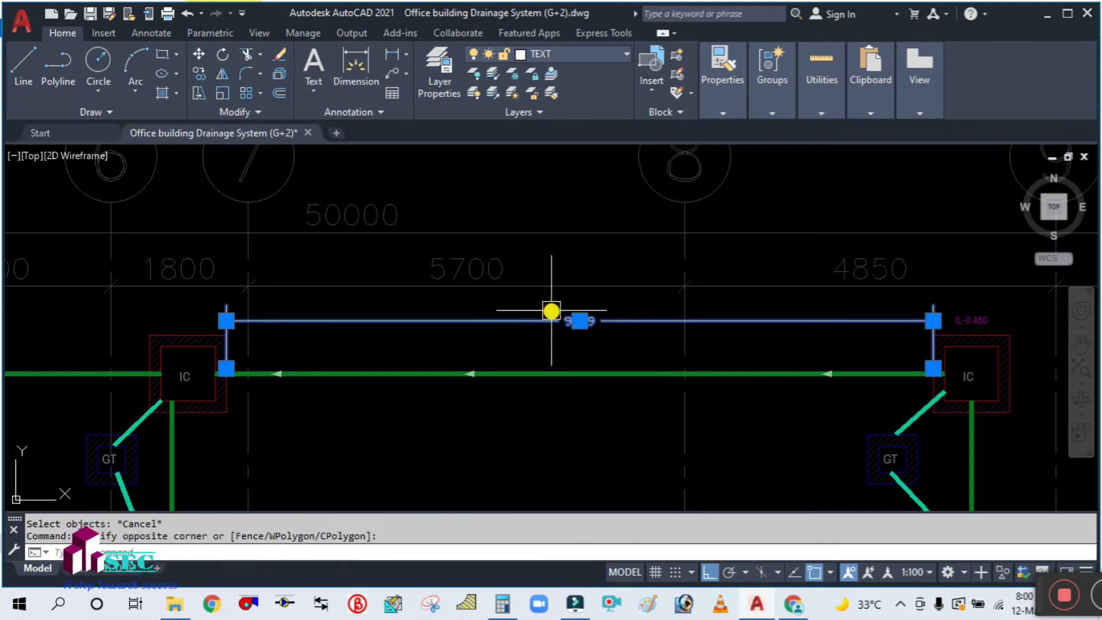
key(Return)
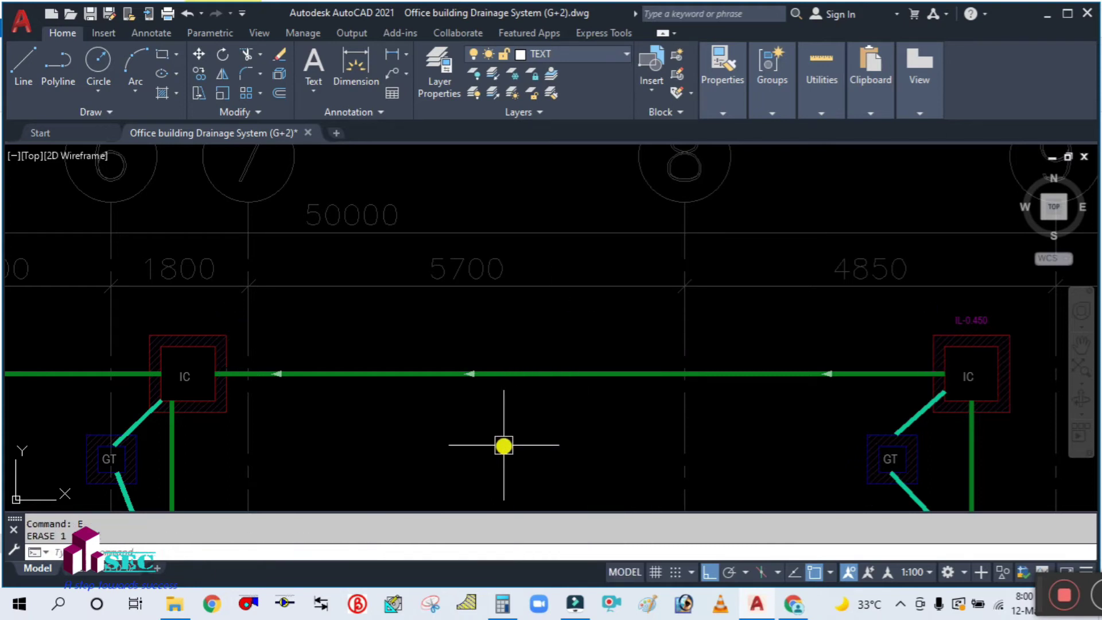
- Copy the IL-0.450 label to above the left inspection chamber and select the copy
text(co)
key(Return)
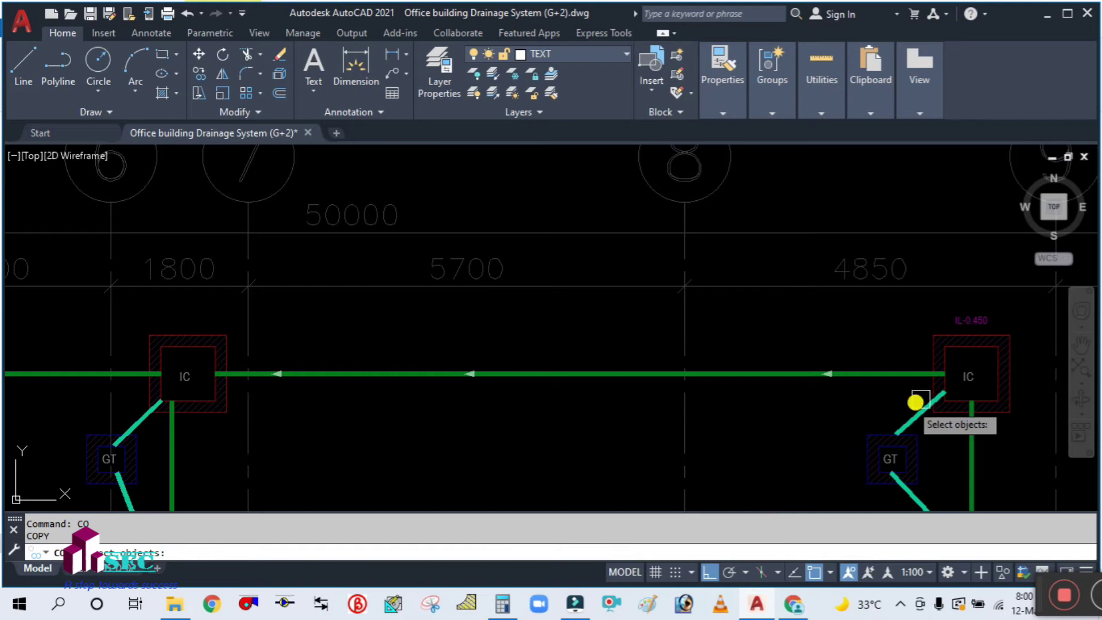
click(984, 317)
key(Return)
click(989, 305)
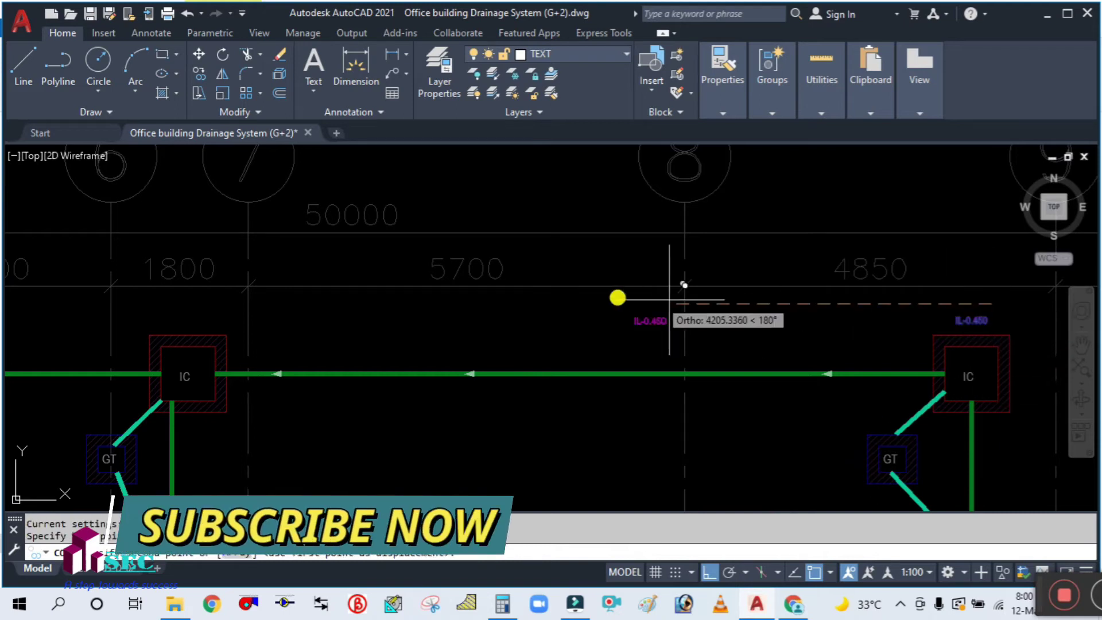
scroll(169, 302, up, 3)
click(256, 322)
scroll(256, 322, down, 2)
key(Escape)
click(246, 333)
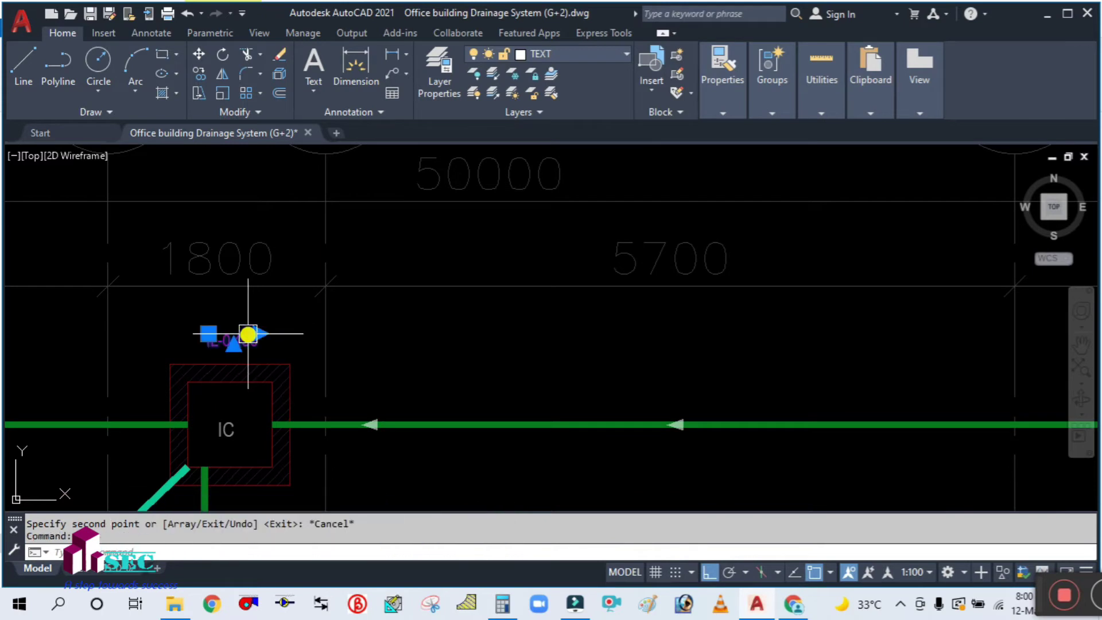
right_click(248, 332)
- Change the copied IL-0.450 label's text height from 100 to 150 in Properties
click(307, 560)
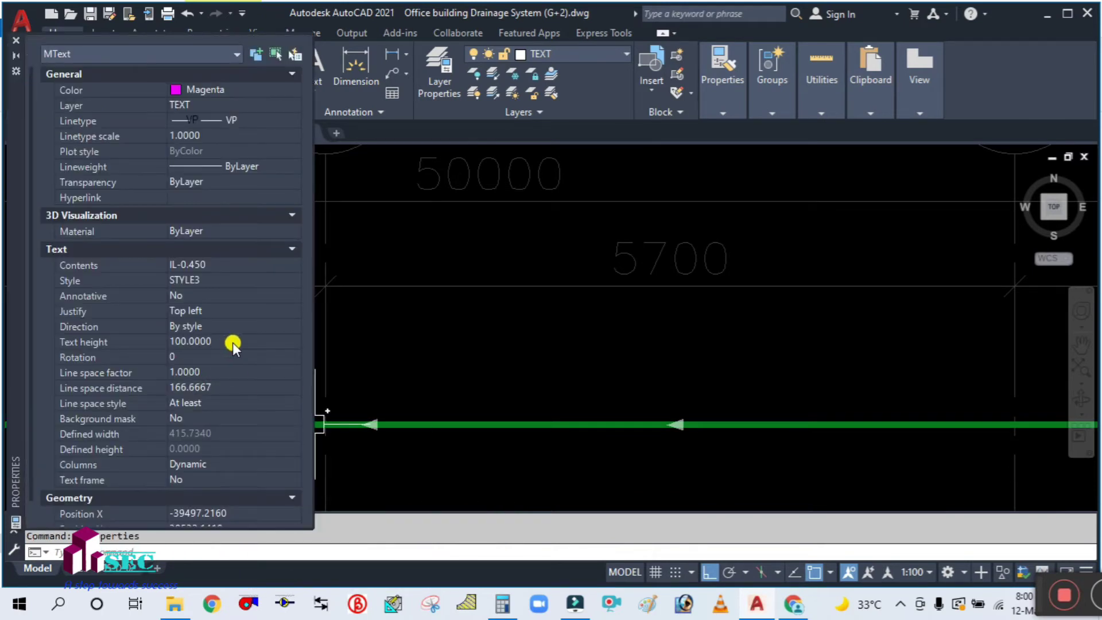
click(232, 342)
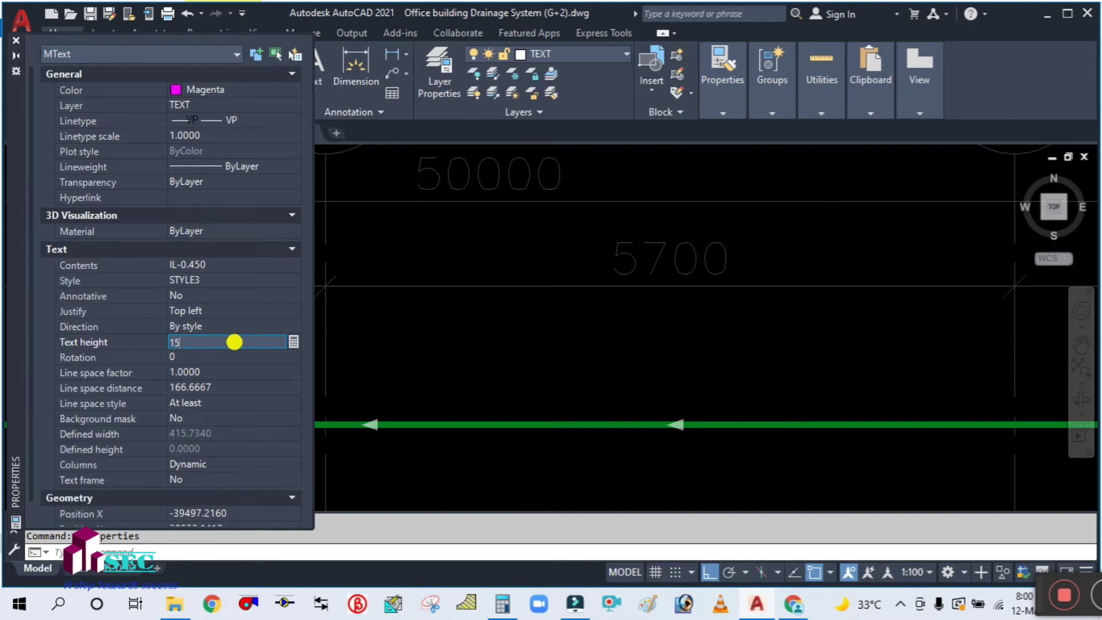
text(150.0000)
key(Return)
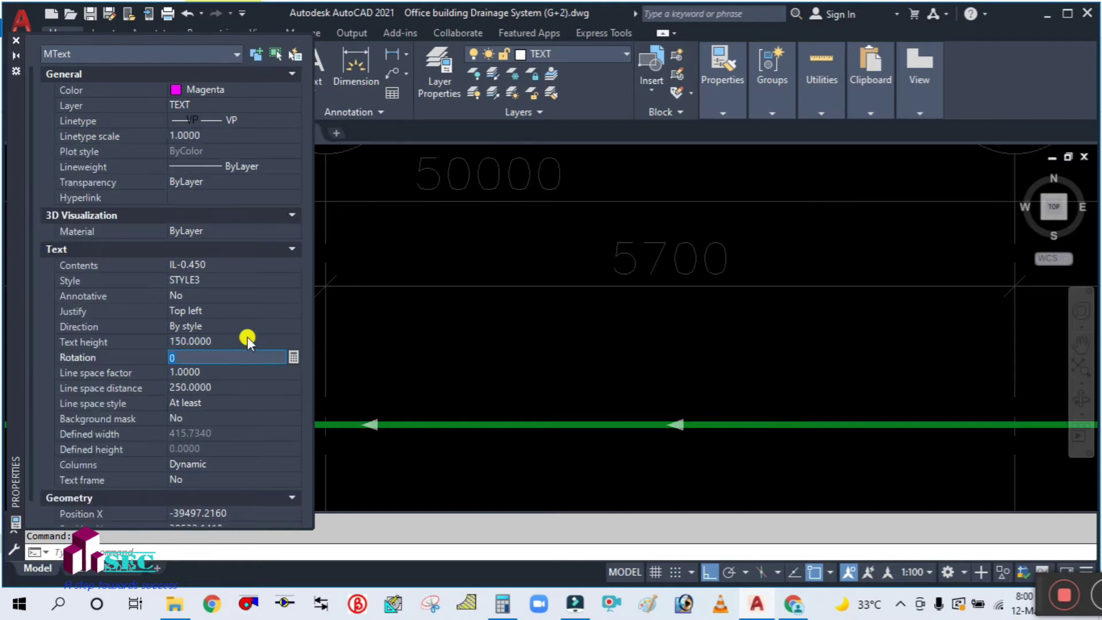
key(Escape)
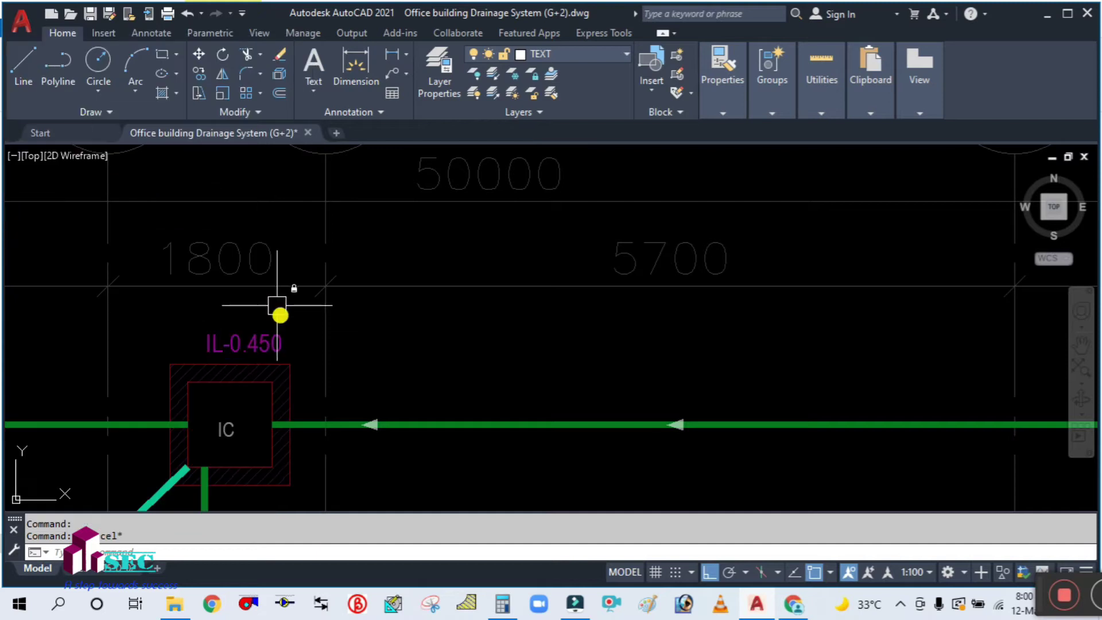
- Start Match Properties from the resized IL-0.450 label, then cancel it
scroll(357, 352, down, 3)
scroll(357, 352, up, 3)
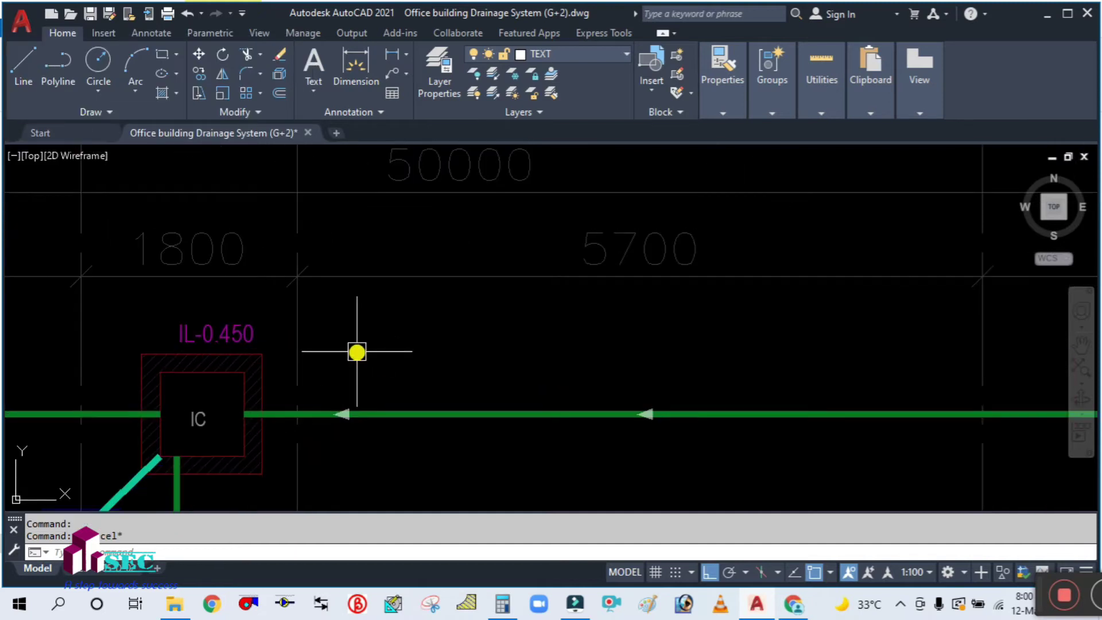
text(MA)
key(Return)
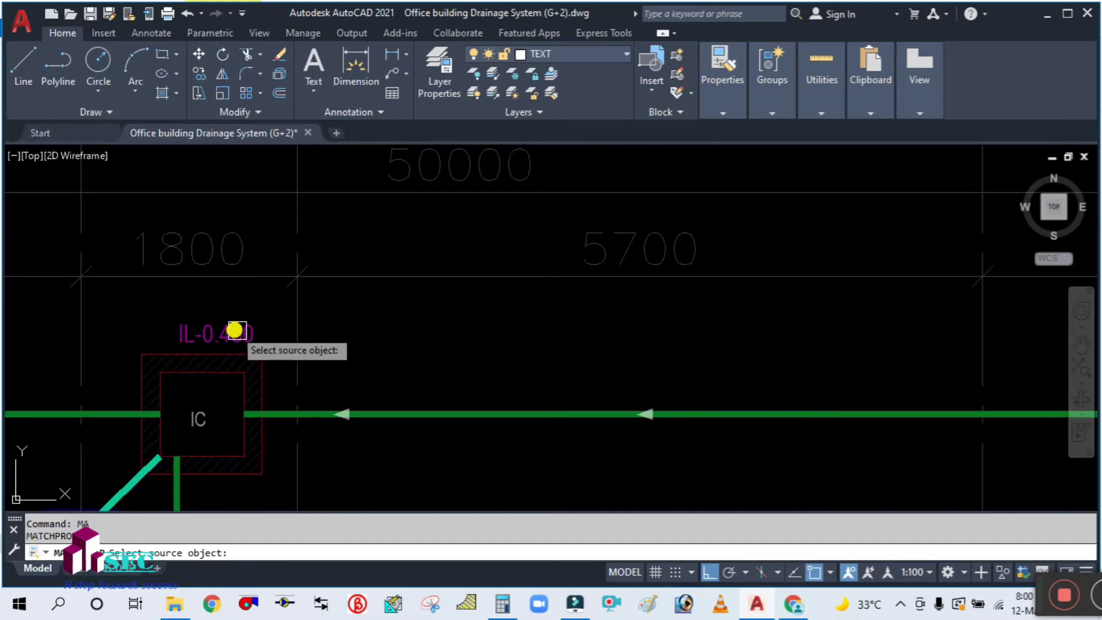
click(226, 326)
scroll(258, 339, down, 3)
scroll(502, 347, up, 3)
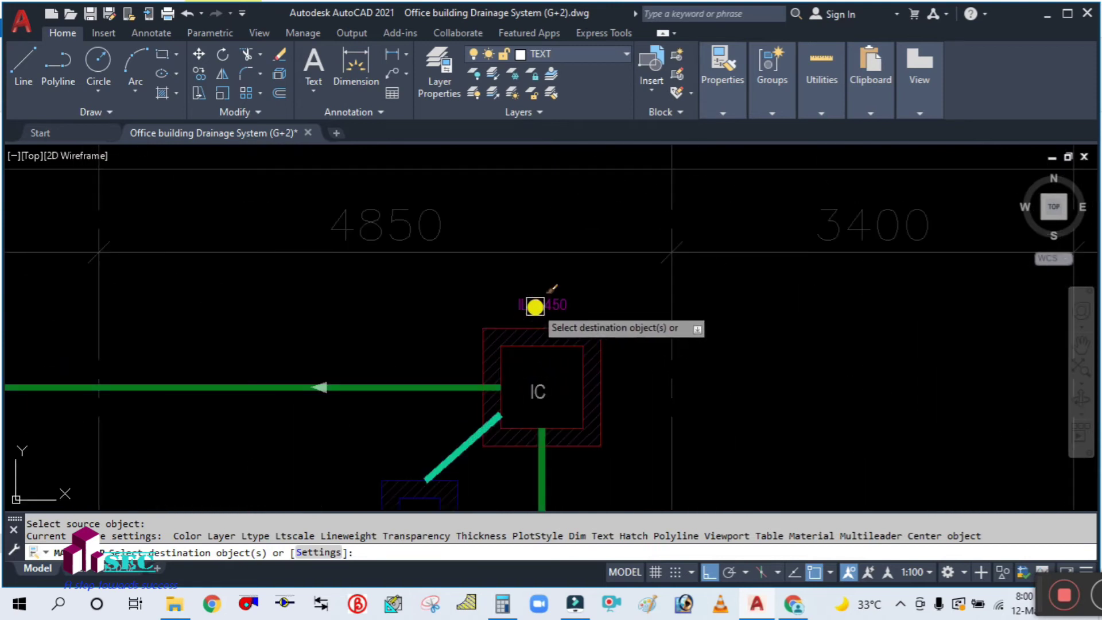
key(Escape)
- Move the IL-0.450 label to sit above the inspection chamber between grids 6 and 7
scroll(591, 289, up, 3)
text(m)
key(Return)
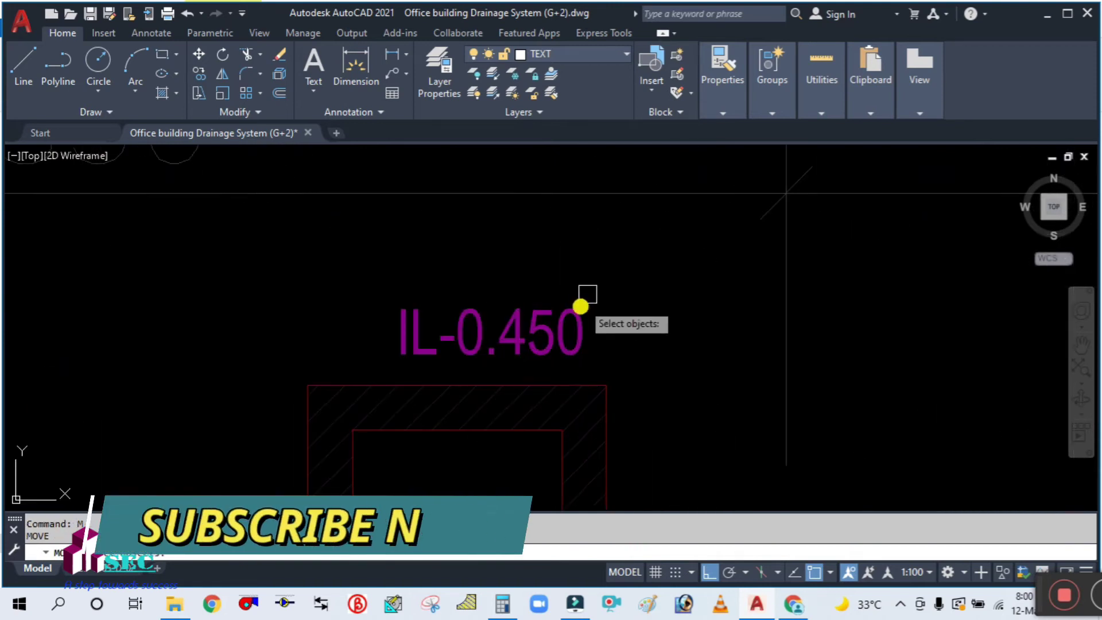
drag(617, 288, 568, 339)
key(Return)
click(593, 283)
scroll(531, 301, down, 3)
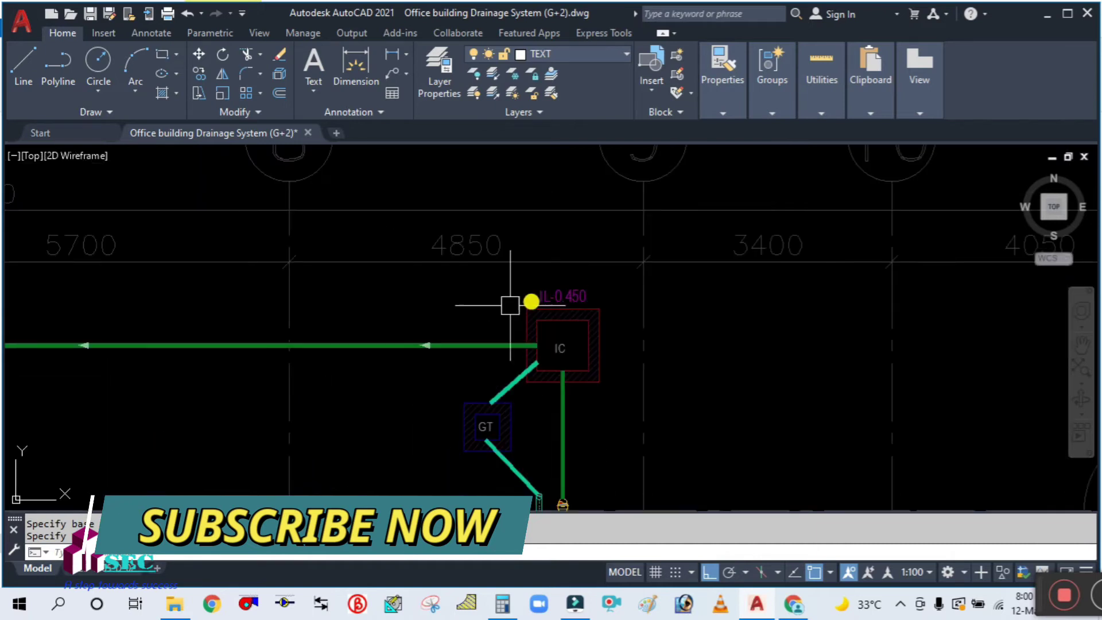
middle_drag(337, 304, 287, 381)
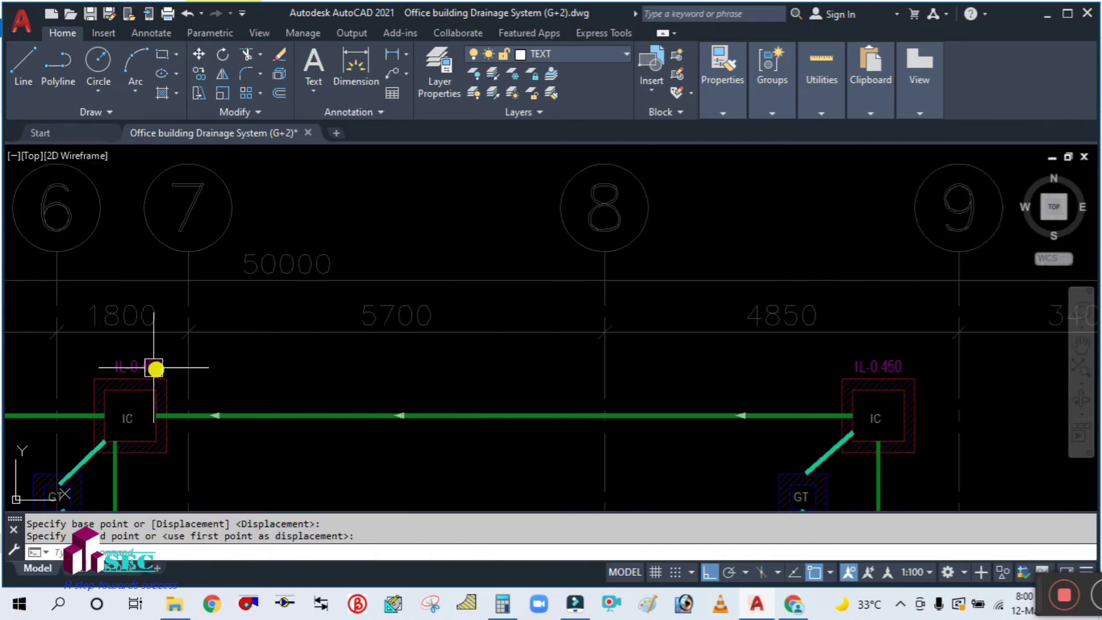
scroll(149, 358, up, 2)
click(149, 358)
key(Return)
click(173, 367)
key(Return)
click(411, 378)
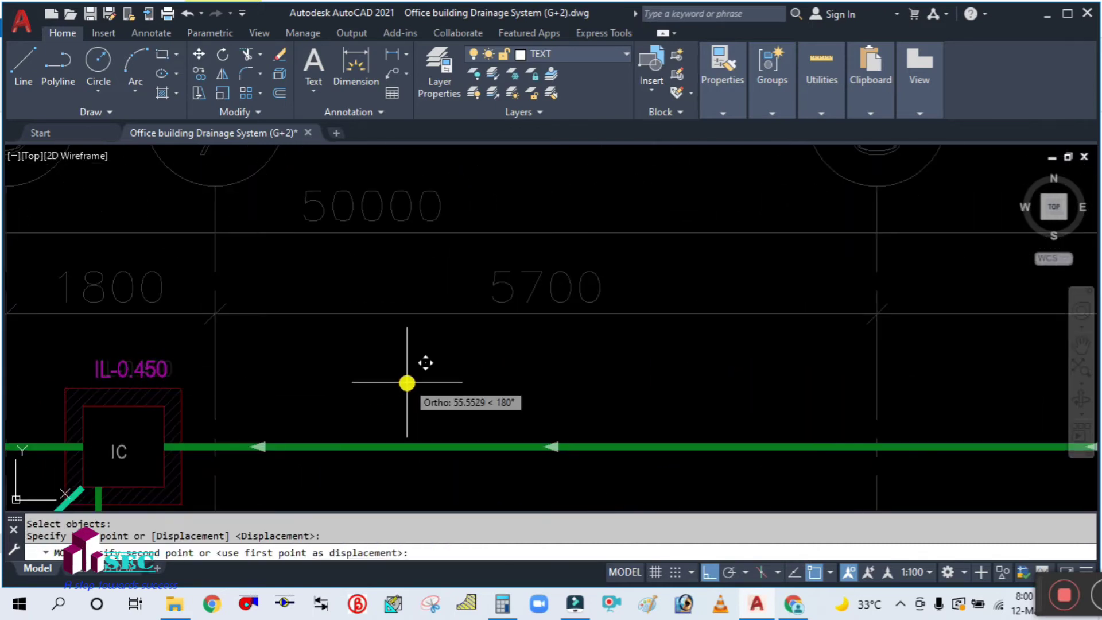
key(Escape)
scroll(281, 385, up, 3)
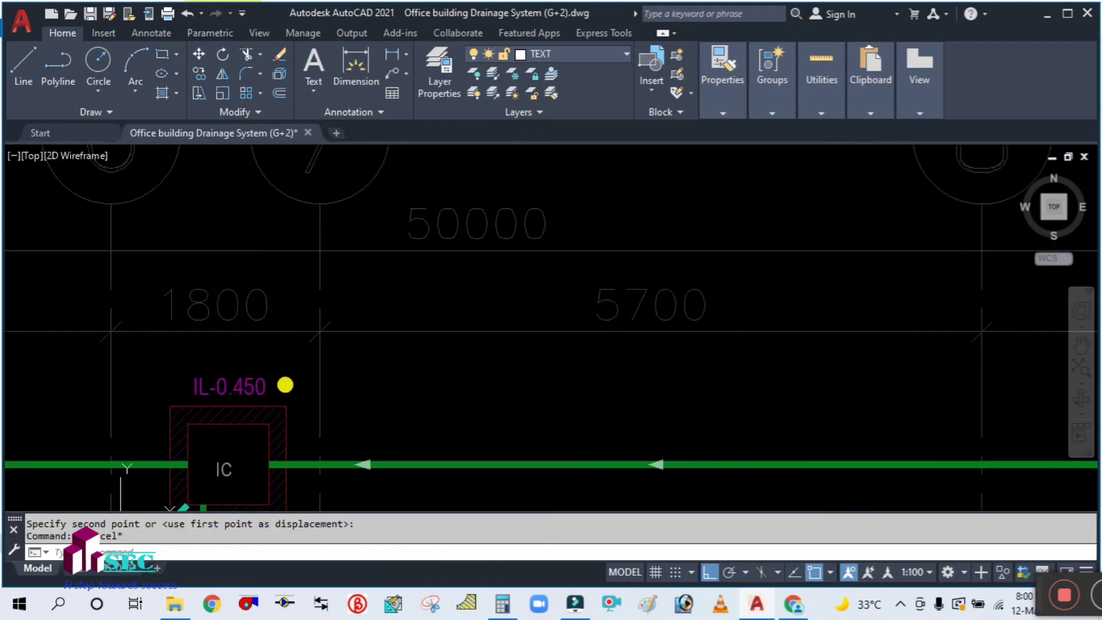
click(249, 384)
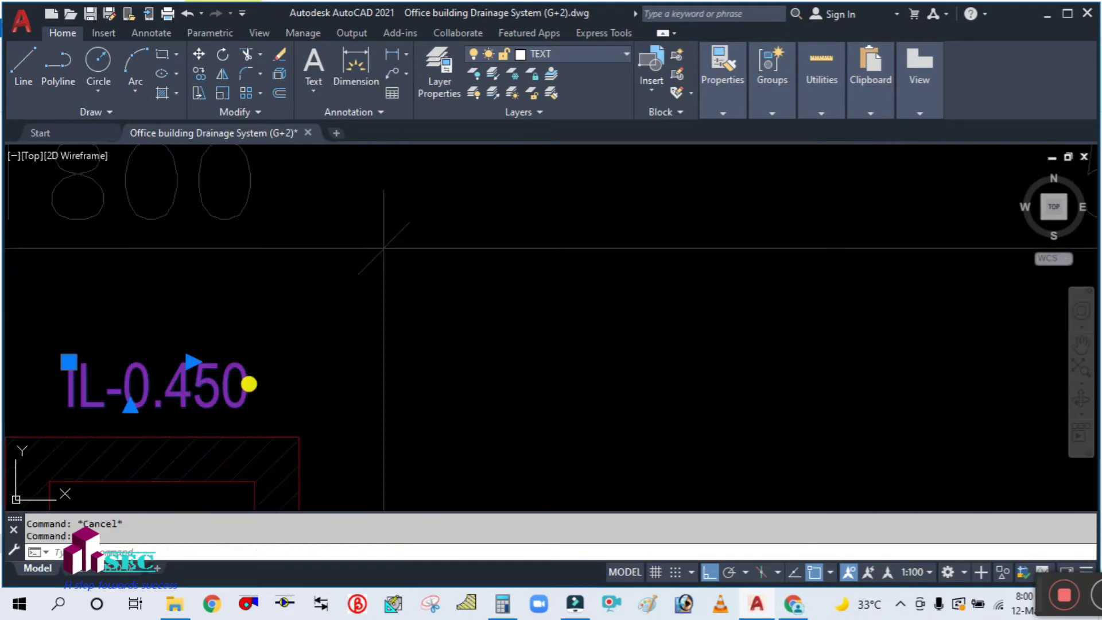
- Edit the label above the left chamber to read IL-0.496, checking 0.496 in Calculator
double_click(248, 384)
click(503, 605)
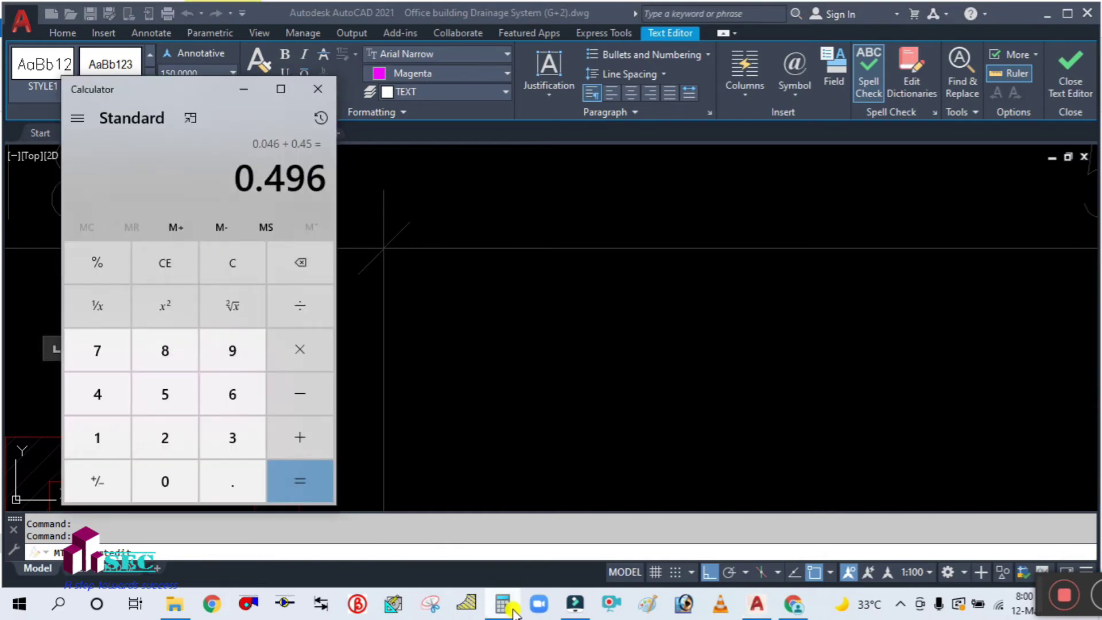
click(512, 611)
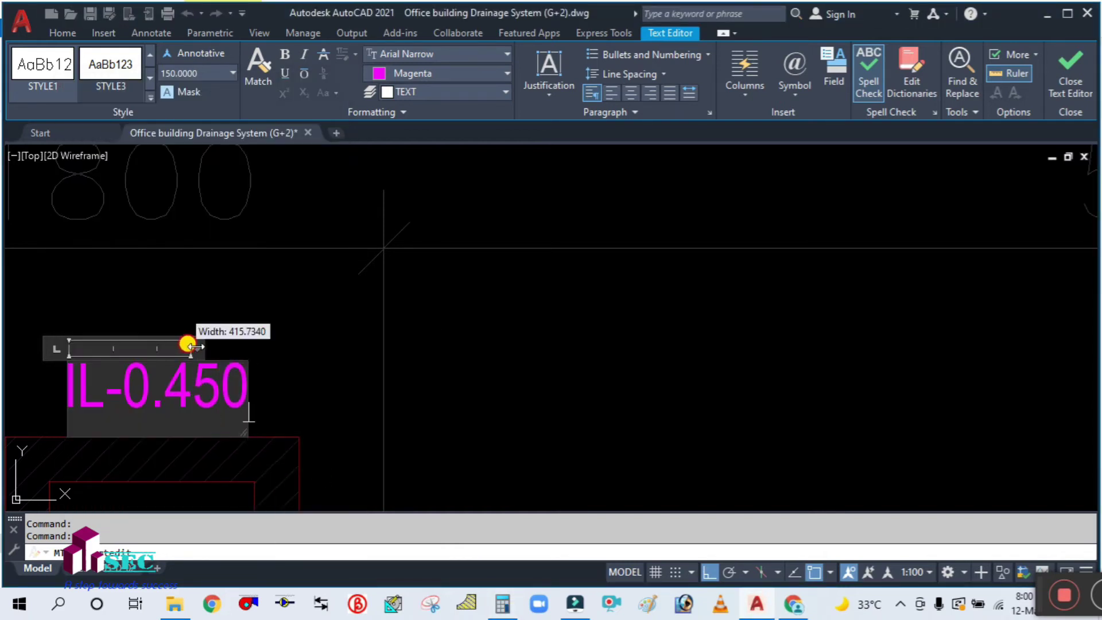
drag(190, 346, 252, 347)
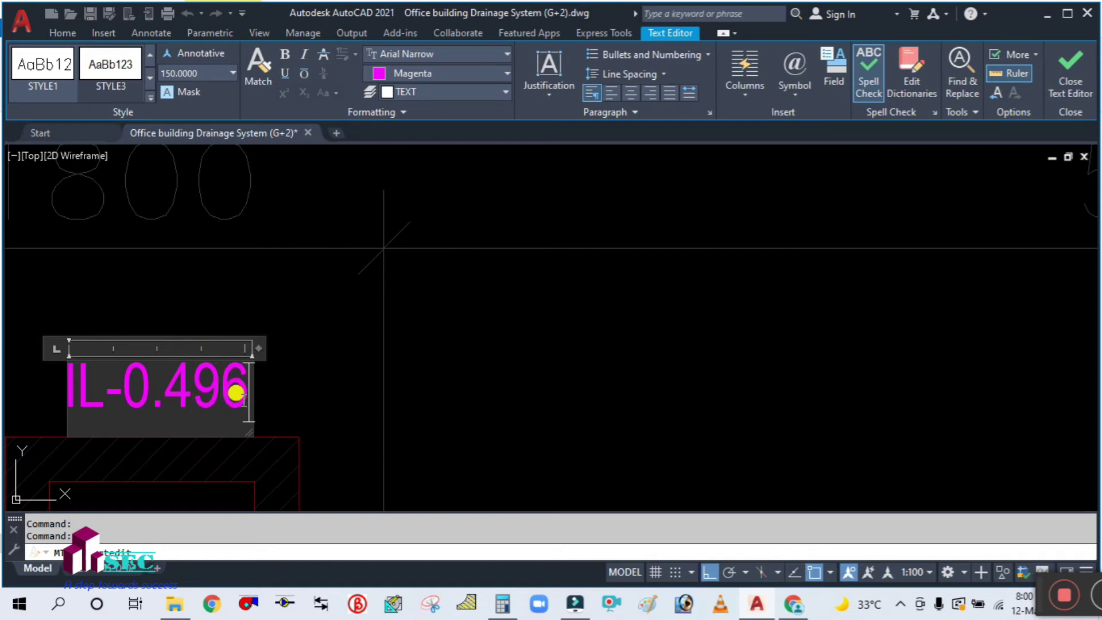
click(617, 344)
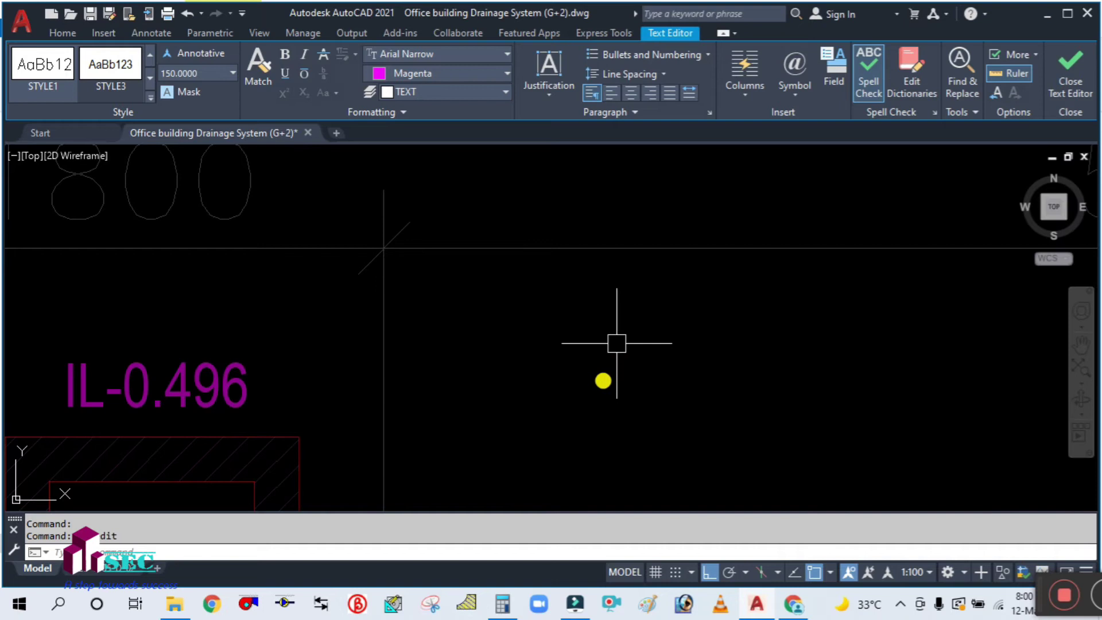
key(Escape)
scroll(603, 381, down, 6)
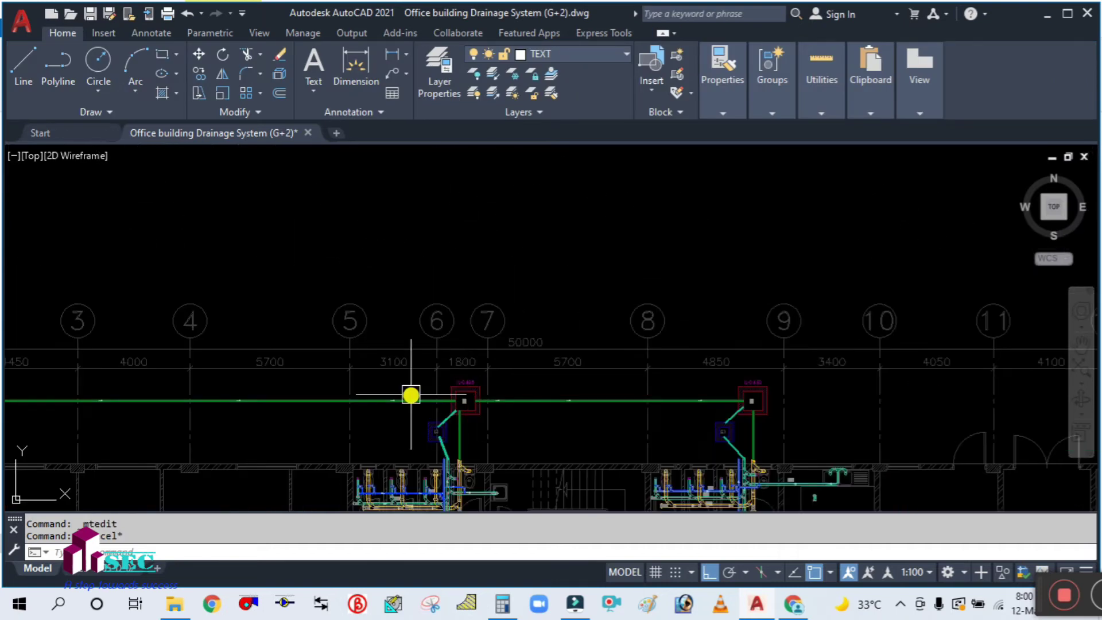
middle_drag(411, 395, 625, 369)
scroll(635, 369, down, 2)
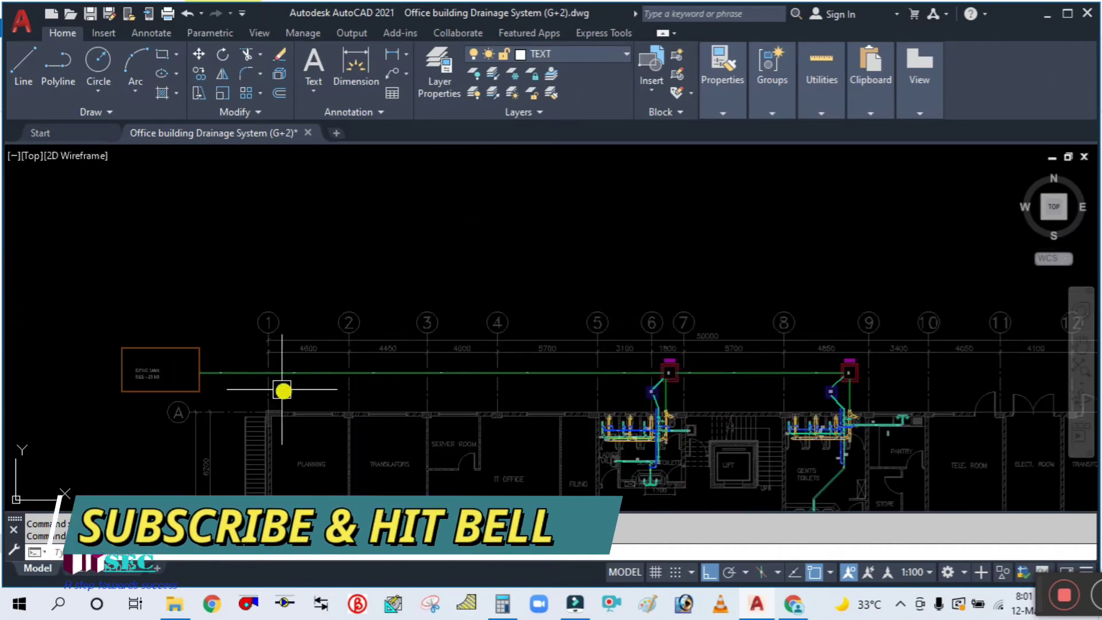
scroll(178, 350, up, 2)
scroll(962, 382, up, 4)
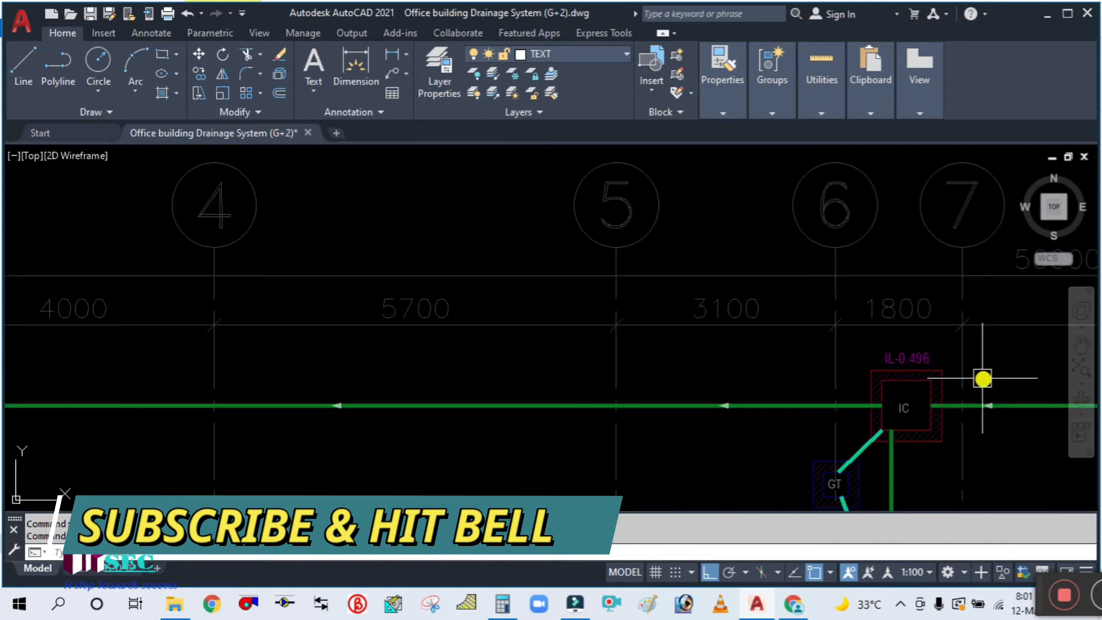
middle_drag(974, 377, 458, 384)
scroll(545, 374, down, 2)
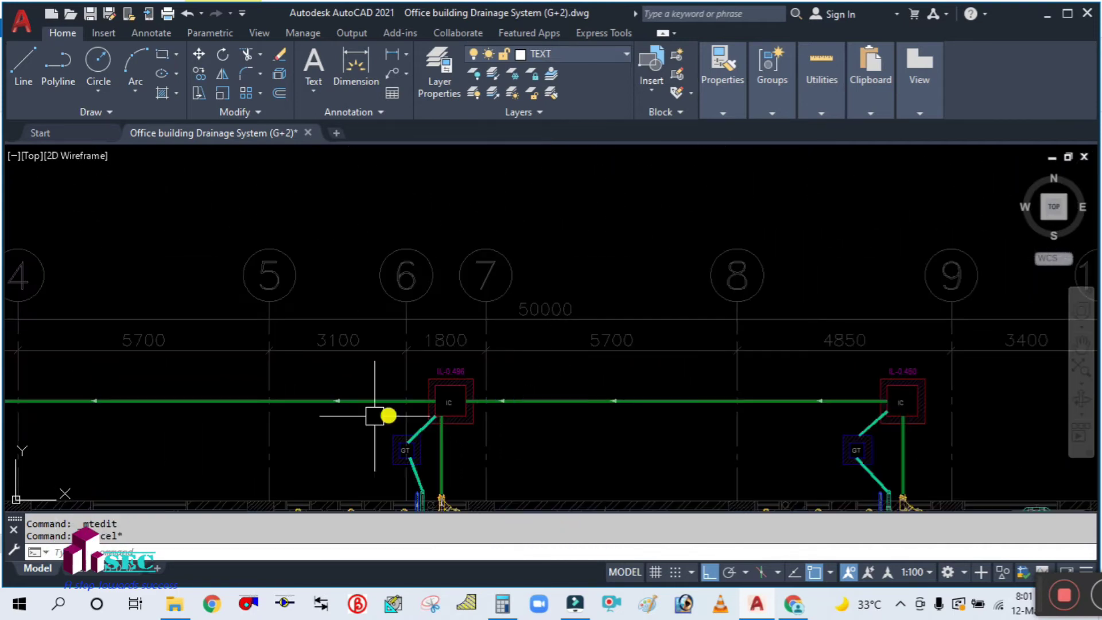
mouse_move(309, 423)
middle_down()
mouse_move(472, 386)
mouse_move(539, 383)
middle_up()
middle_drag(460, 403, 559, 404)
scroll(808, 430, up, 2)
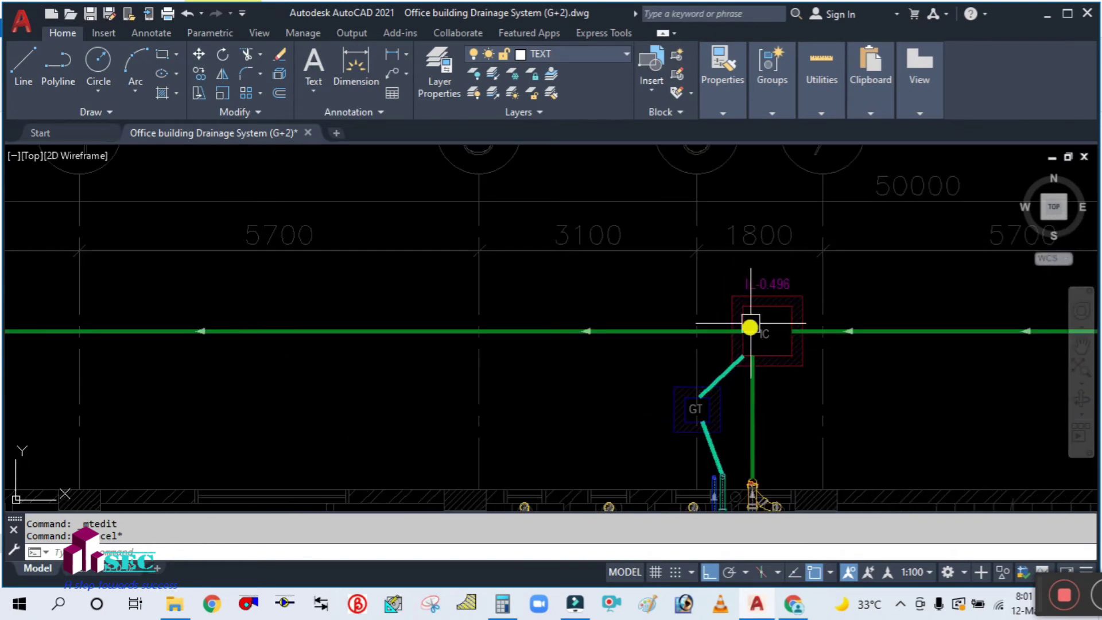
scroll(732, 368, down, 2)
scroll(811, 424, up, 2)
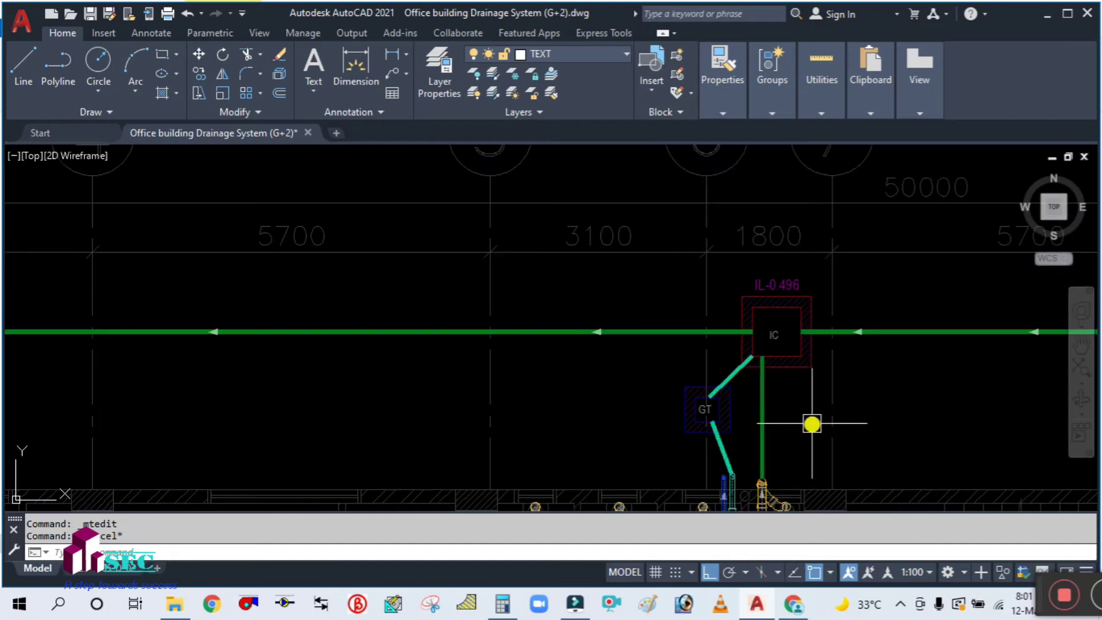
scroll(669, 418, down, 1)
scroll(536, 401, down, 1)
scroll(517, 401, down, 1)
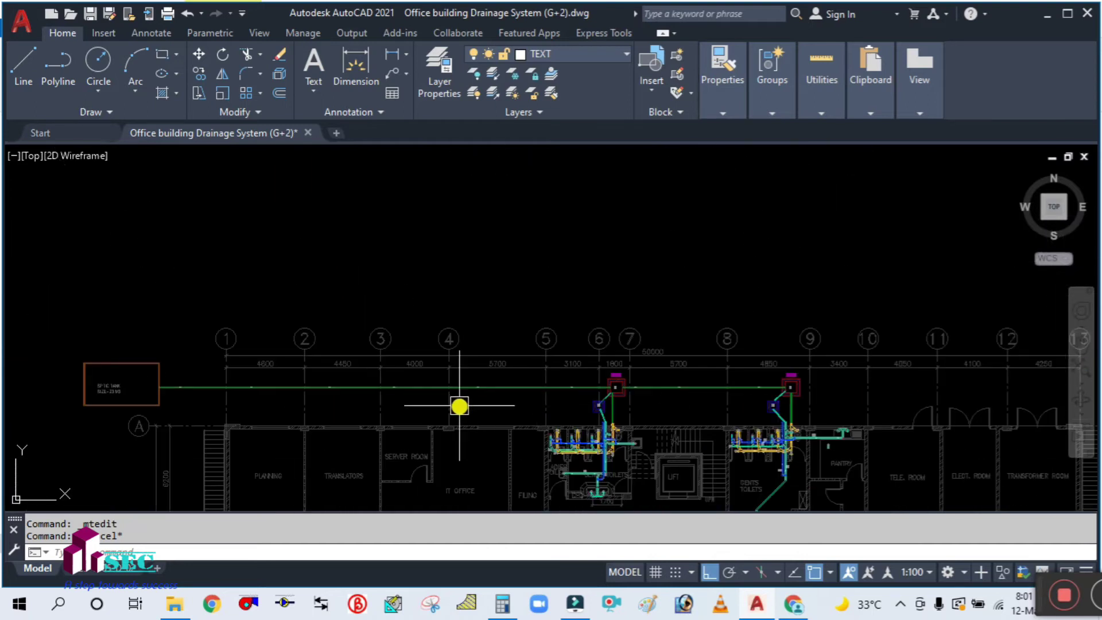
scroll(489, 397, up, 1)
scroll(698, 381, up, 4)
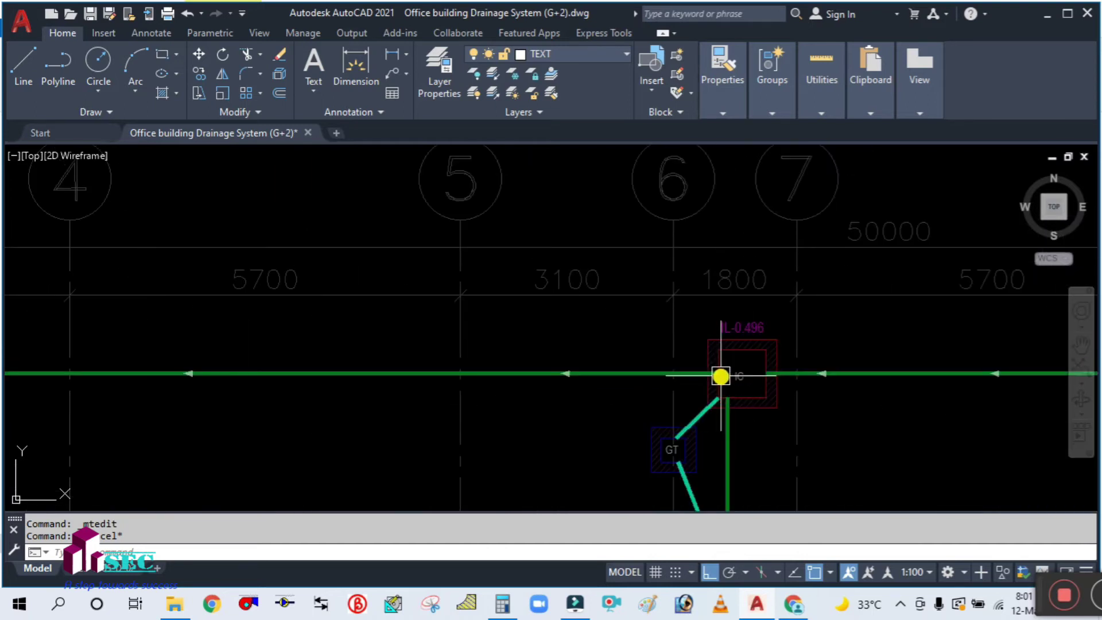
middle_drag(564, 407, 487, 382)
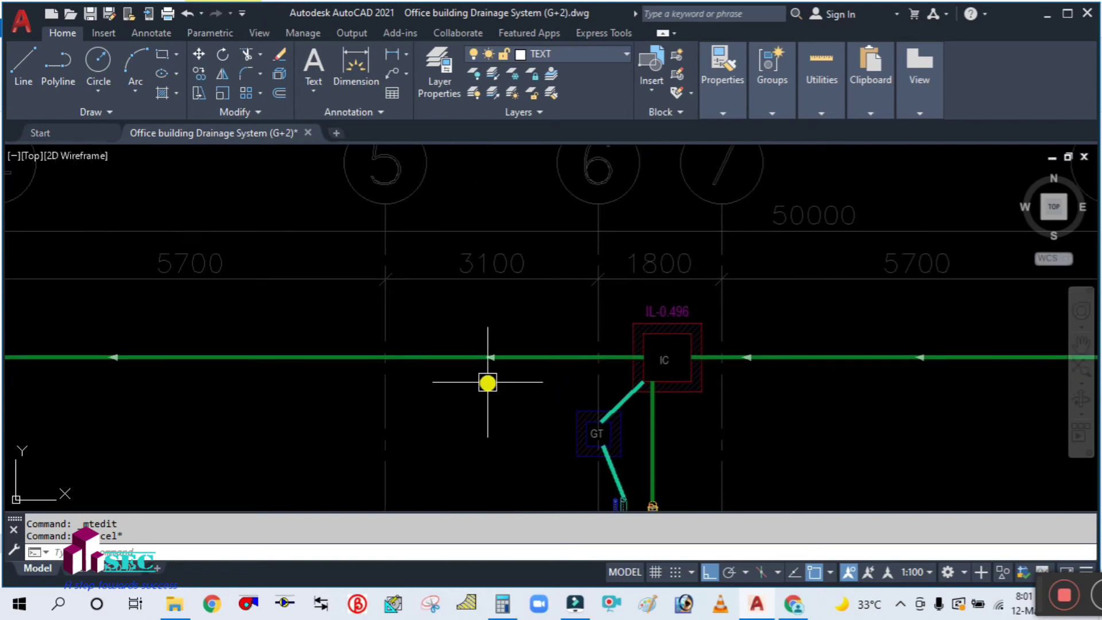
- Dimension the green pipe as 26260 from the IL-0.496 chamber to its left end, above the plan
text(LI)
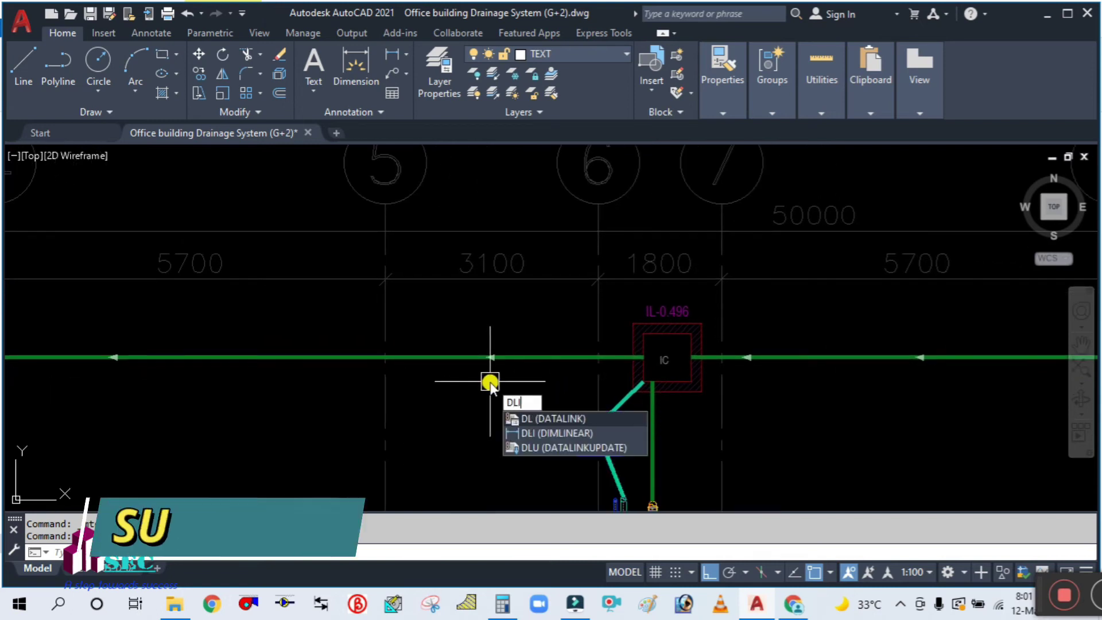
key(Return)
scroll(637, 330, up, 2)
click(600, 389)
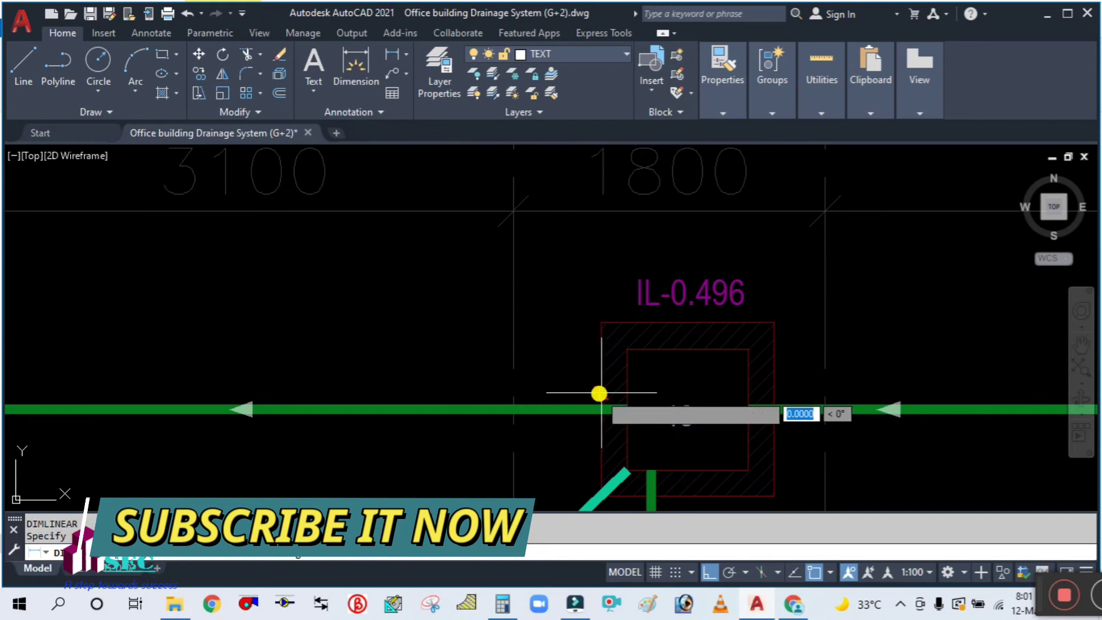
scroll(600, 390, down, 3)
middle_drag(91, 384, 419, 386)
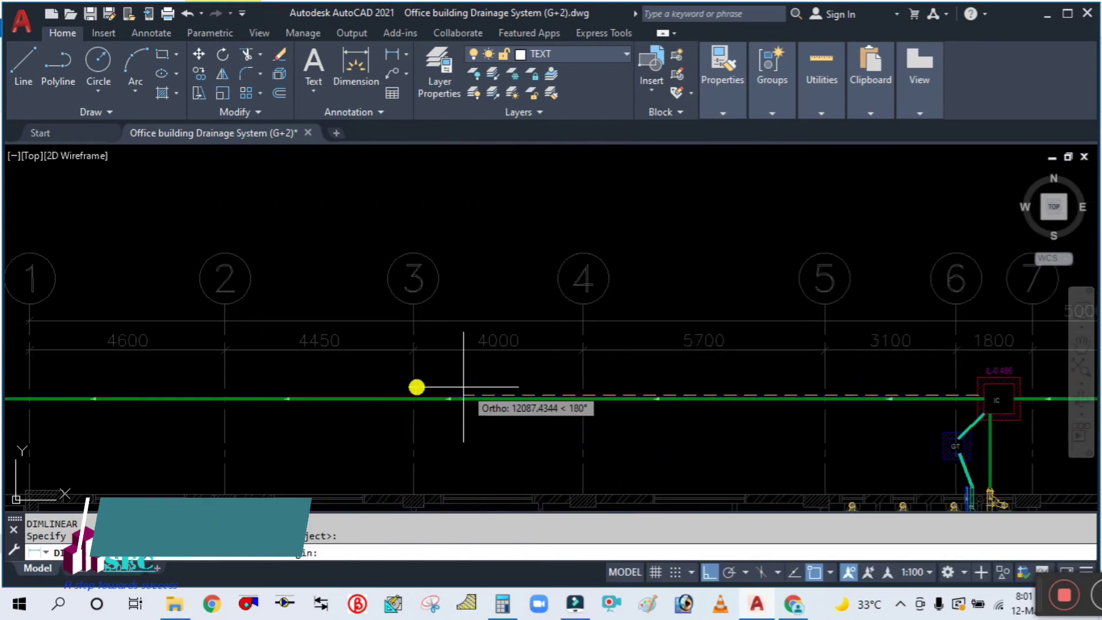
scroll(109, 396, up, 4)
scroll(108, 396, down, 5)
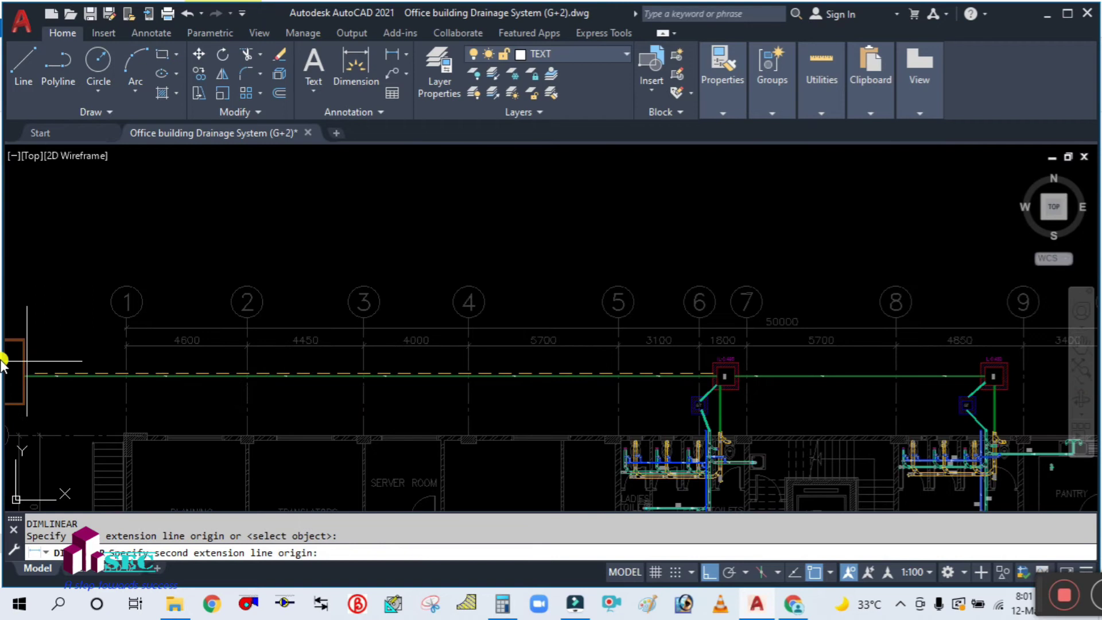
click(25, 373)
click(82, 232)
scroll(442, 239, up, 5)
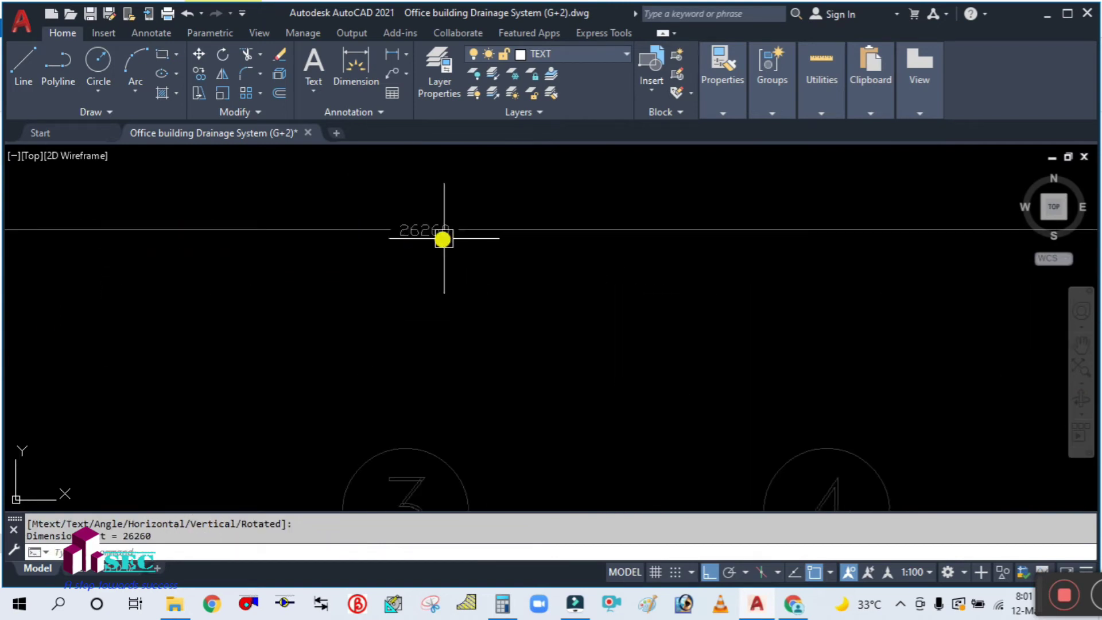
scroll(315, 287, down, 2)
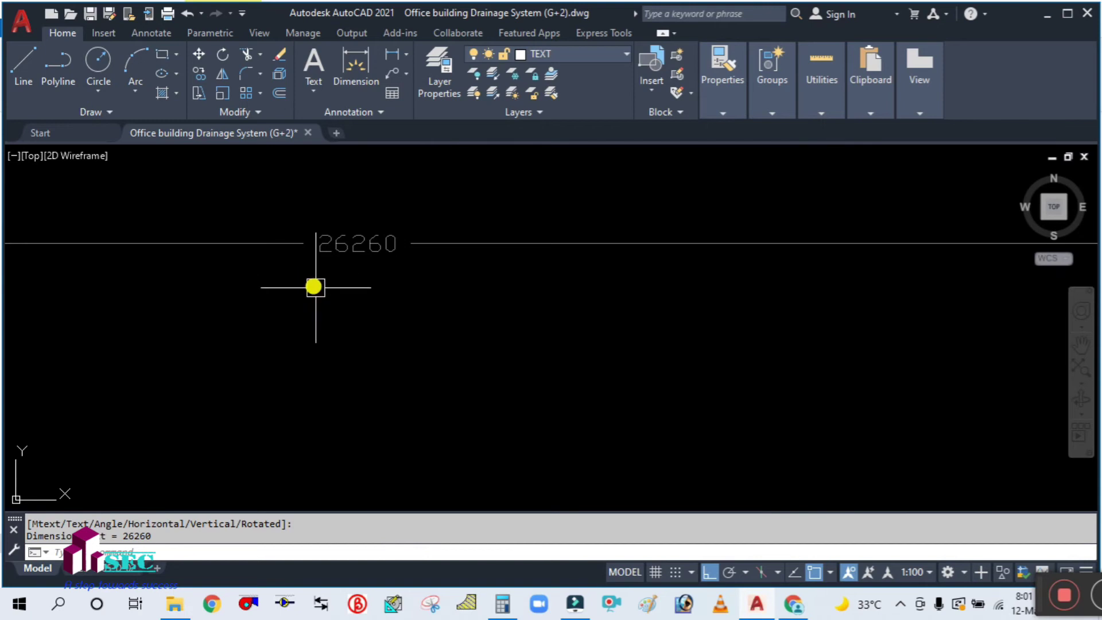
scroll(357, 310, down, 6)
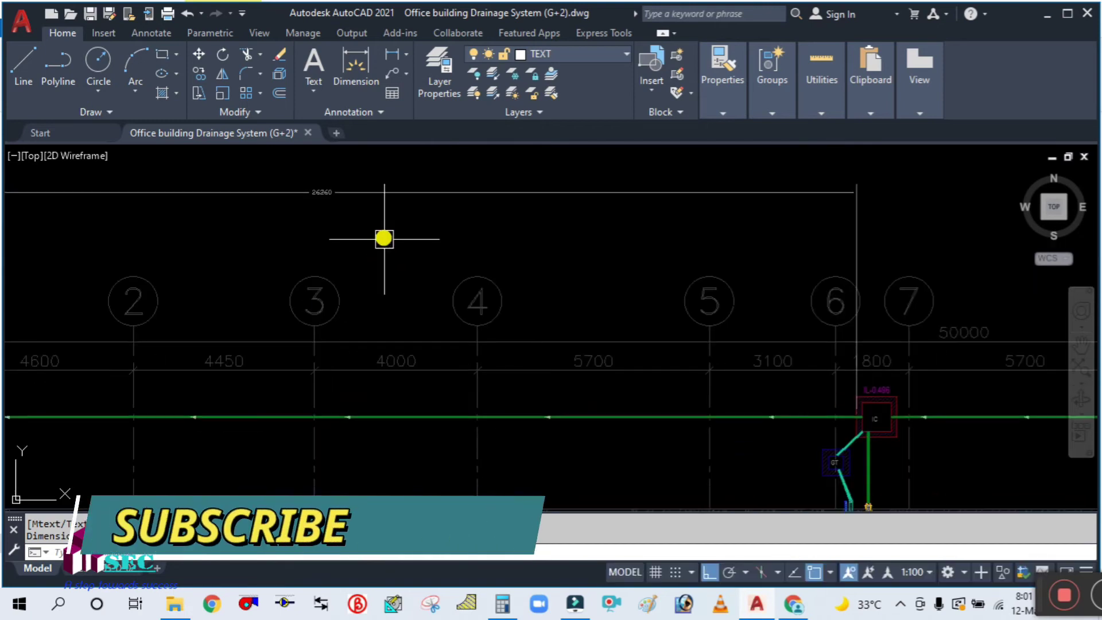
- Clear the Calculator and compute the fall 26.2 ÷ 200 = 0.131
click(498, 611)
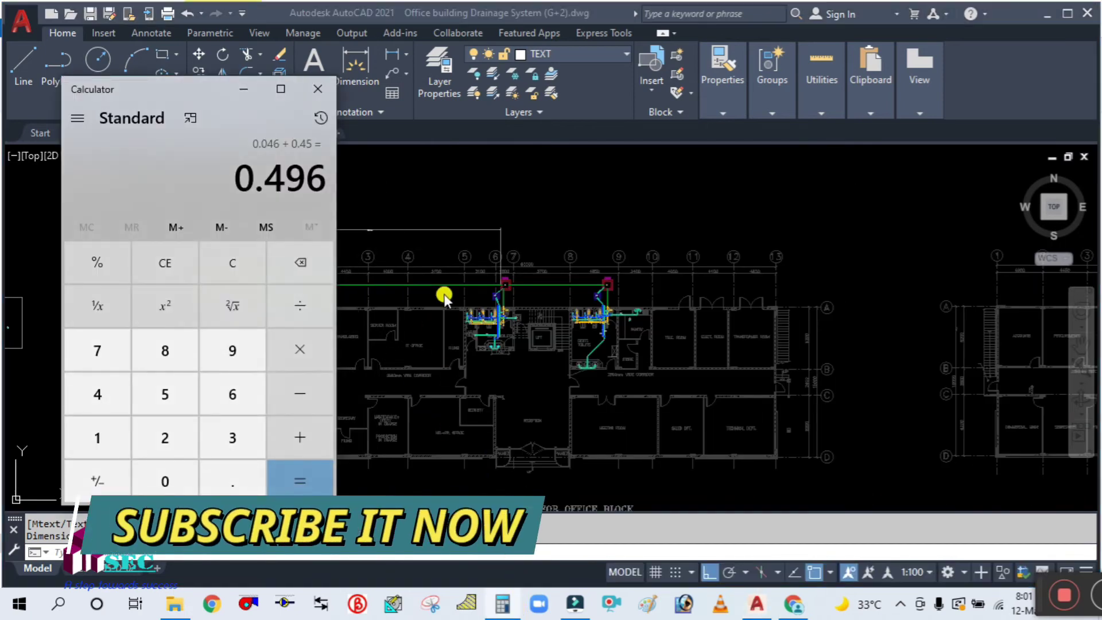
click(446, 240)
scroll(396, 236, up, 4)
middle_drag(446, 317, 602, 297)
click(495, 610)
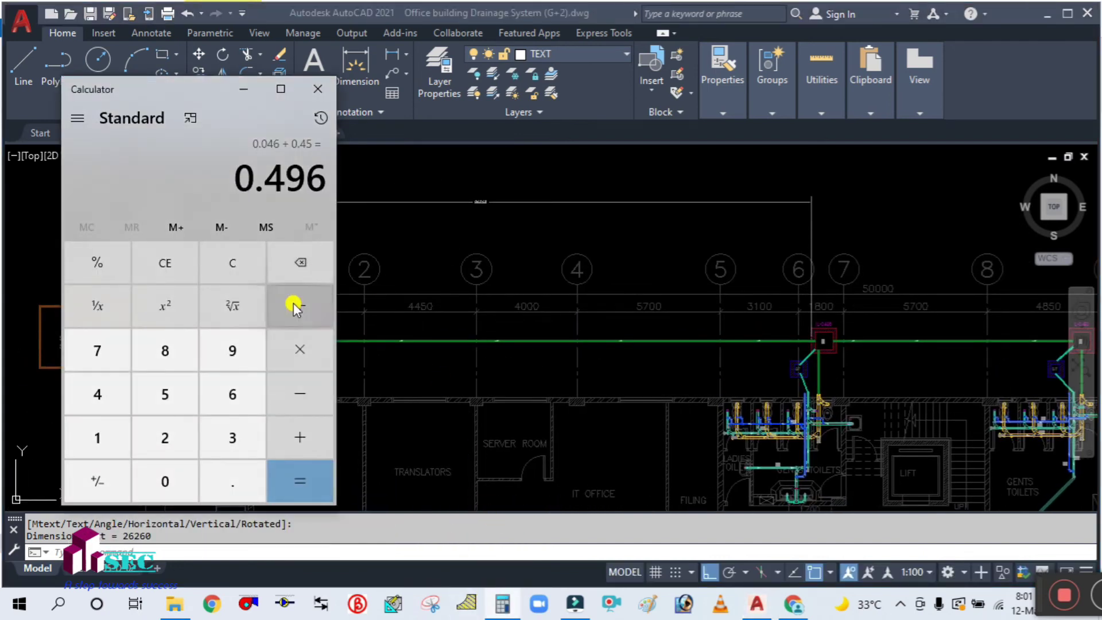
click(257, 269)
click(167, 442)
click(238, 383)
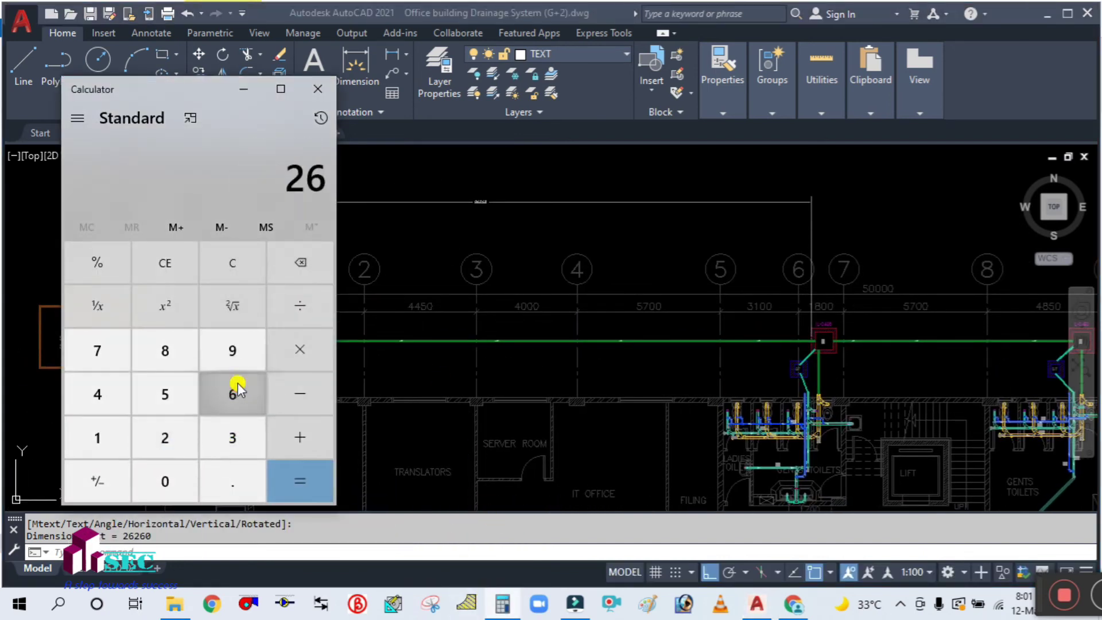
click(213, 472)
click(182, 439)
click(296, 309)
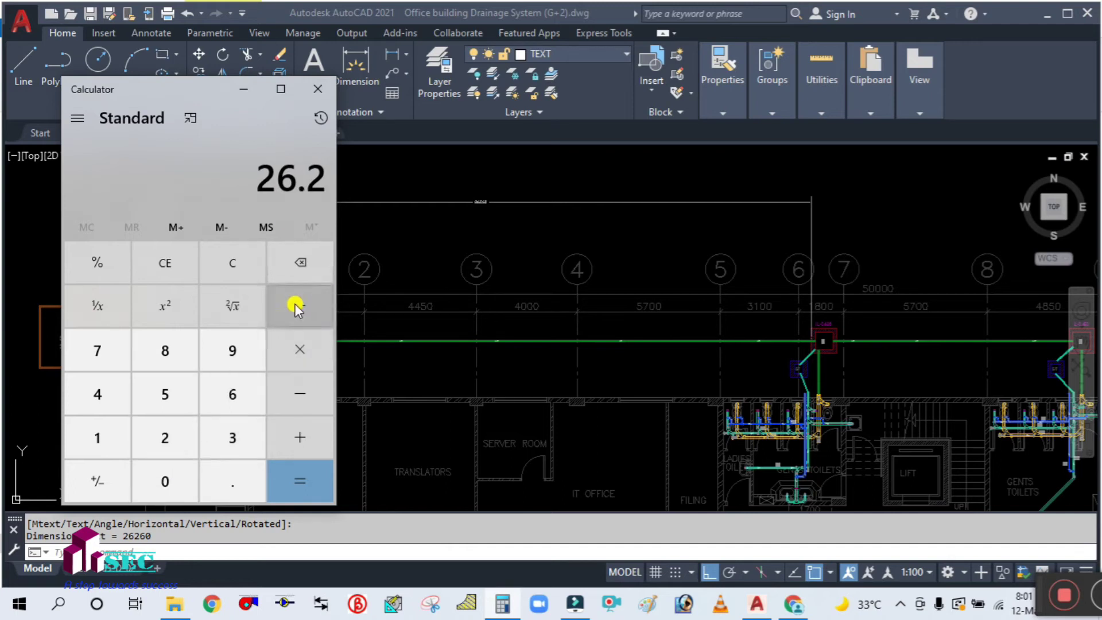
click(153, 445)
click(153, 479)
click(160, 480)
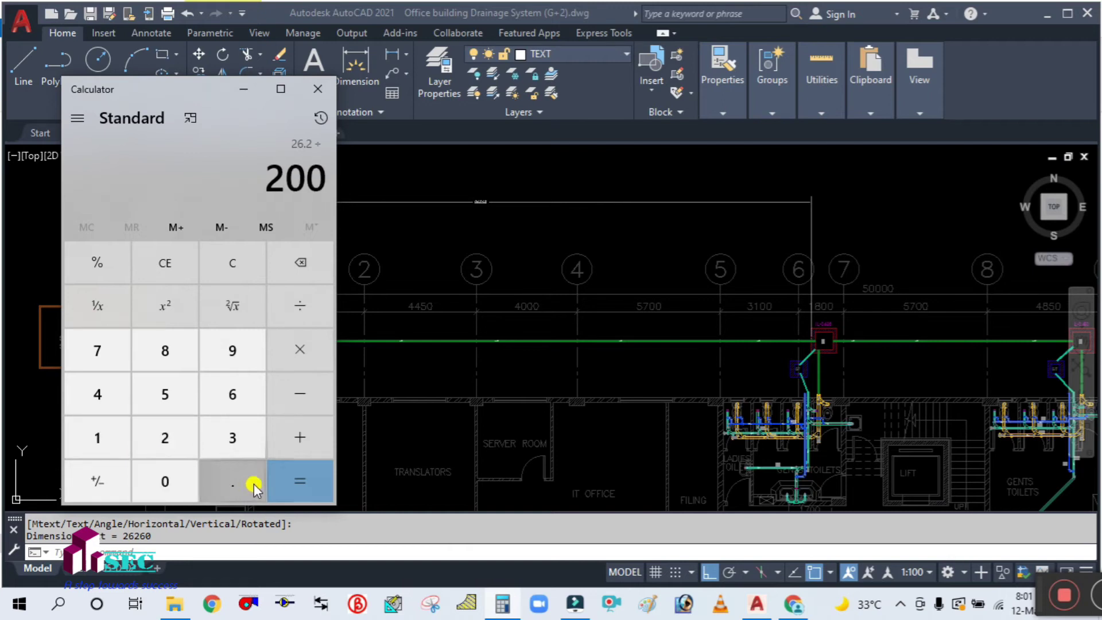
click(307, 482)
- Add 0.496 to 0.131 to get 0.627, then minimize the Calculator
click(318, 426)
click(849, 338)
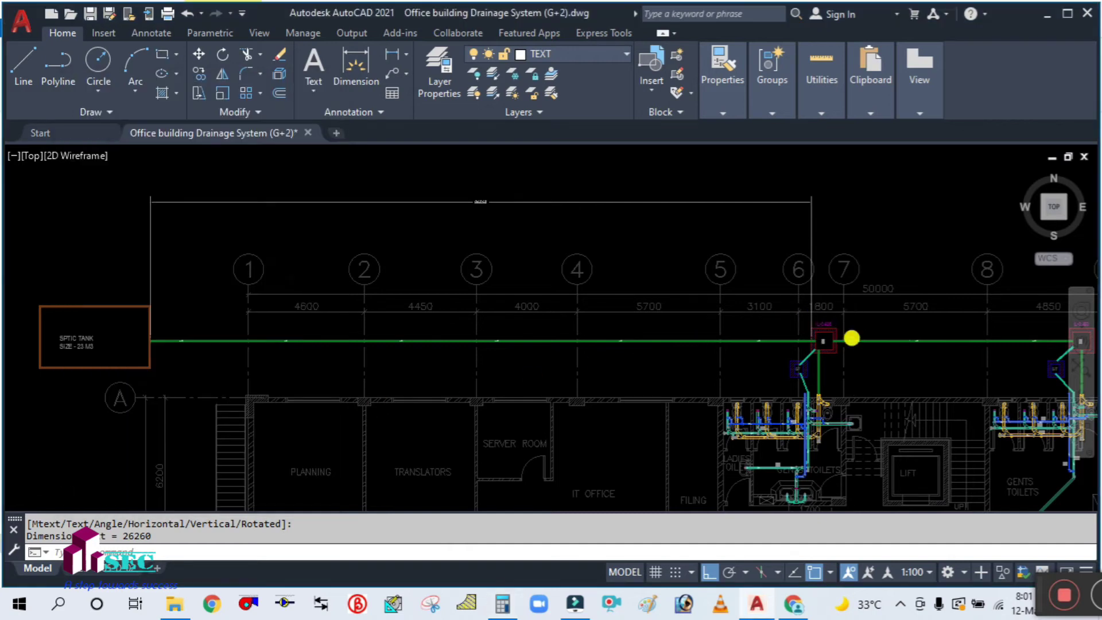
scroll(844, 336, up, 5)
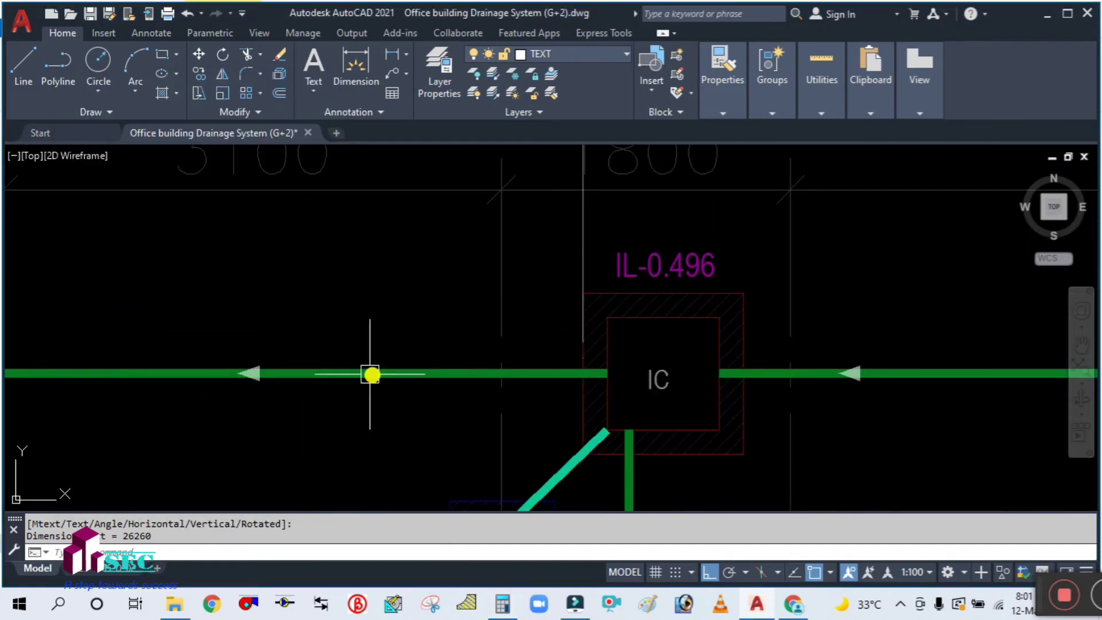
click(500, 606)
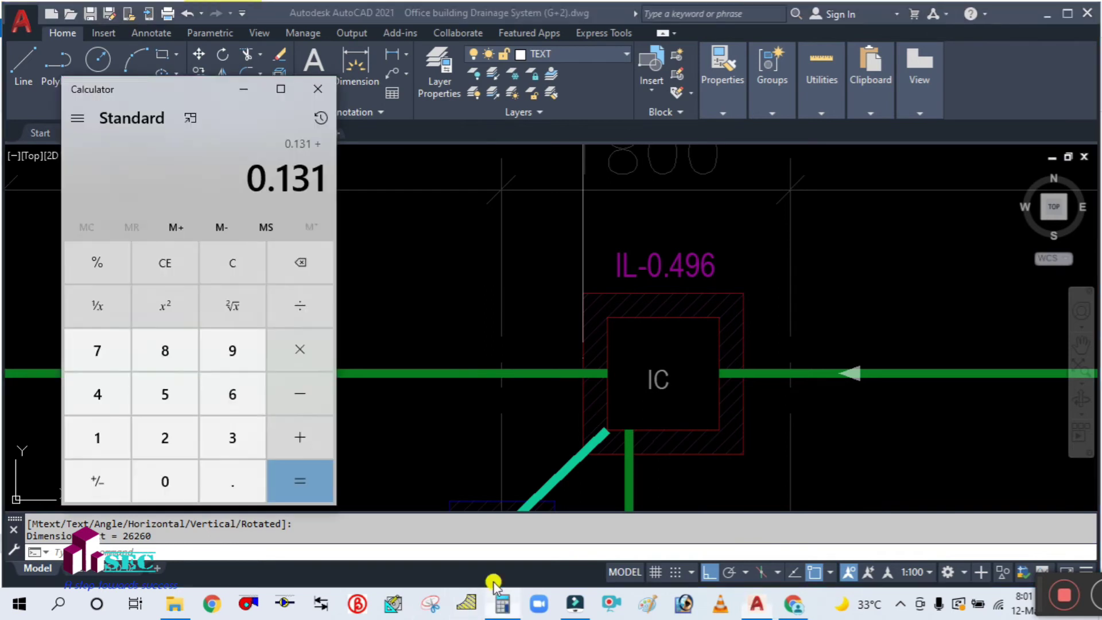
click(167, 481)
click(218, 484)
click(98, 390)
click(224, 351)
click(228, 389)
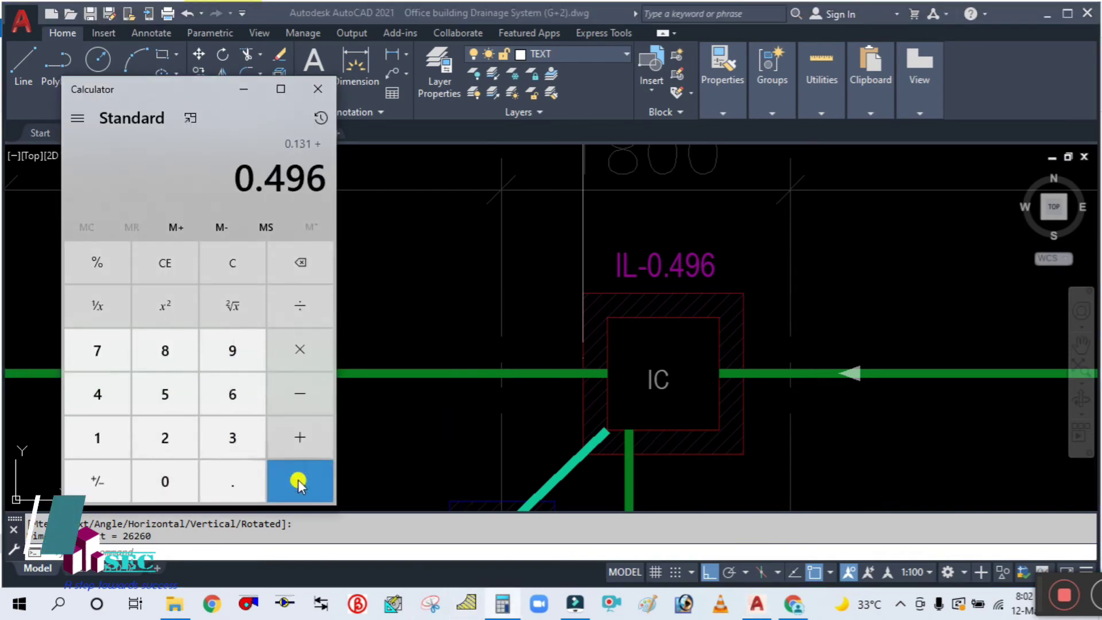
click(298, 476)
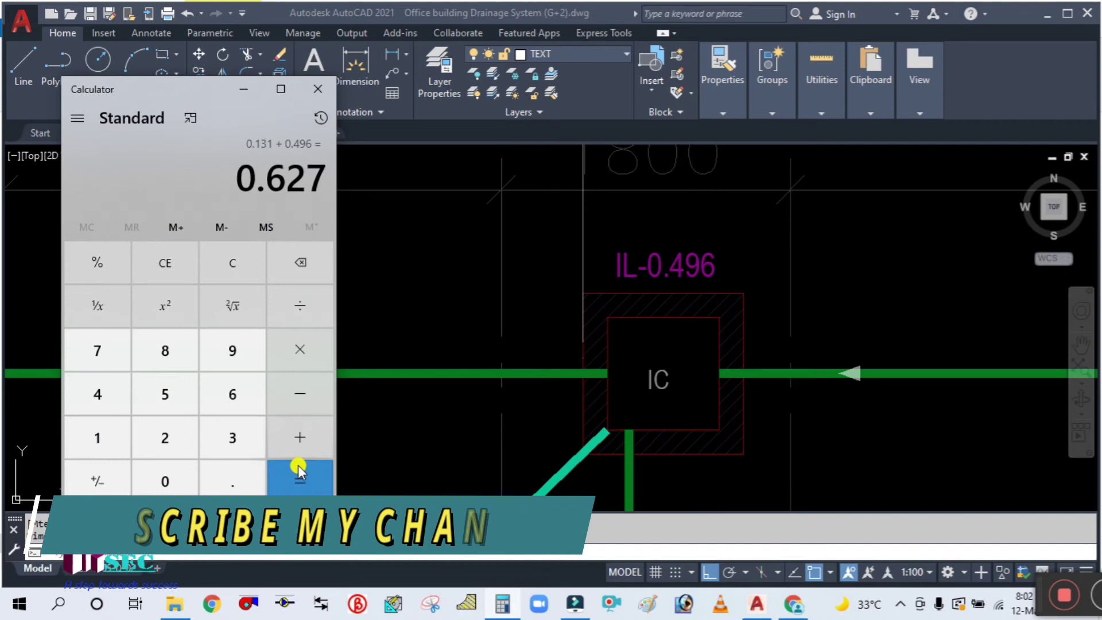
click(243, 91)
scroll(425, 341, down, 5)
- Copy the magenta IL-0.496 label down to the septic tank area
scroll(475, 312, up, 4)
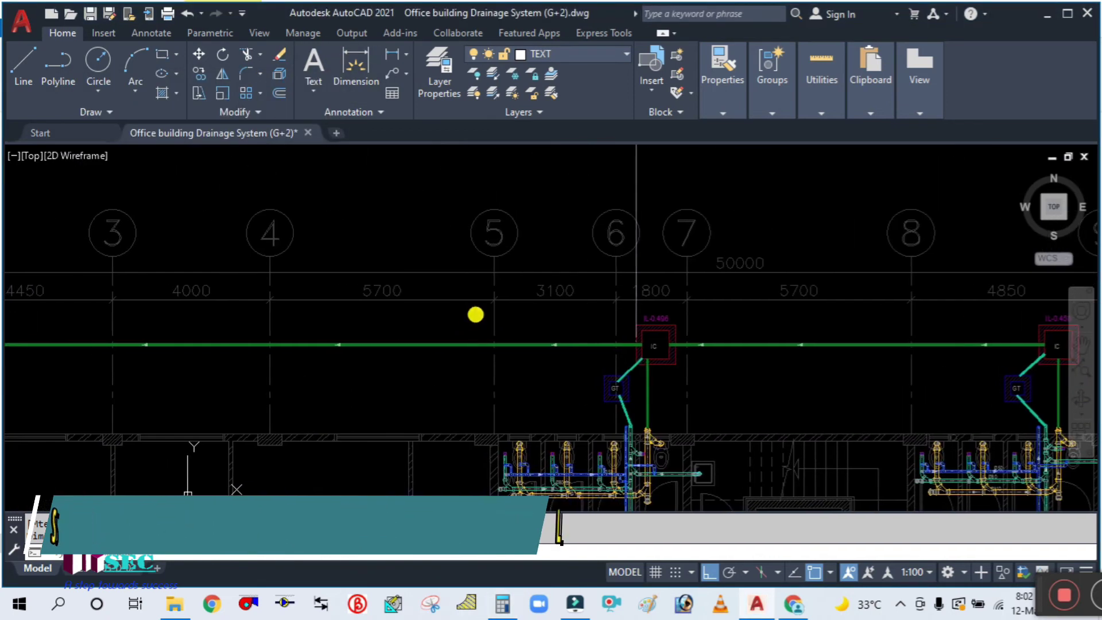
key(Return)
click(648, 323)
key(Return)
click(681, 301)
scroll(682, 301, down, 3)
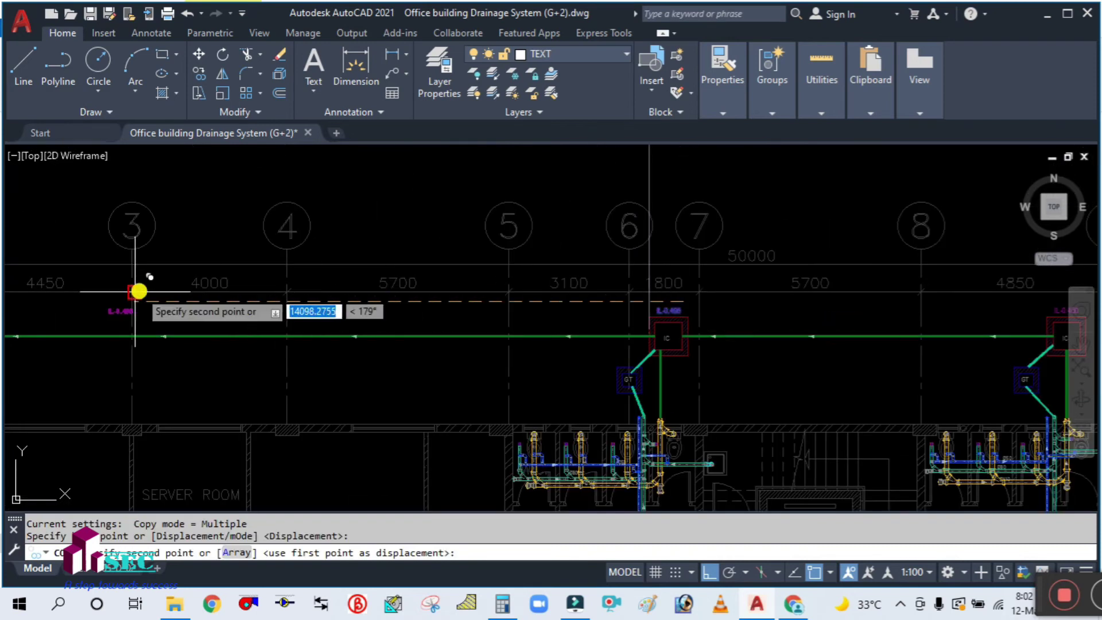
scroll(138, 293, up, 2)
middle_drag(157, 327, 503, 324)
scroll(527, 319, down, 3)
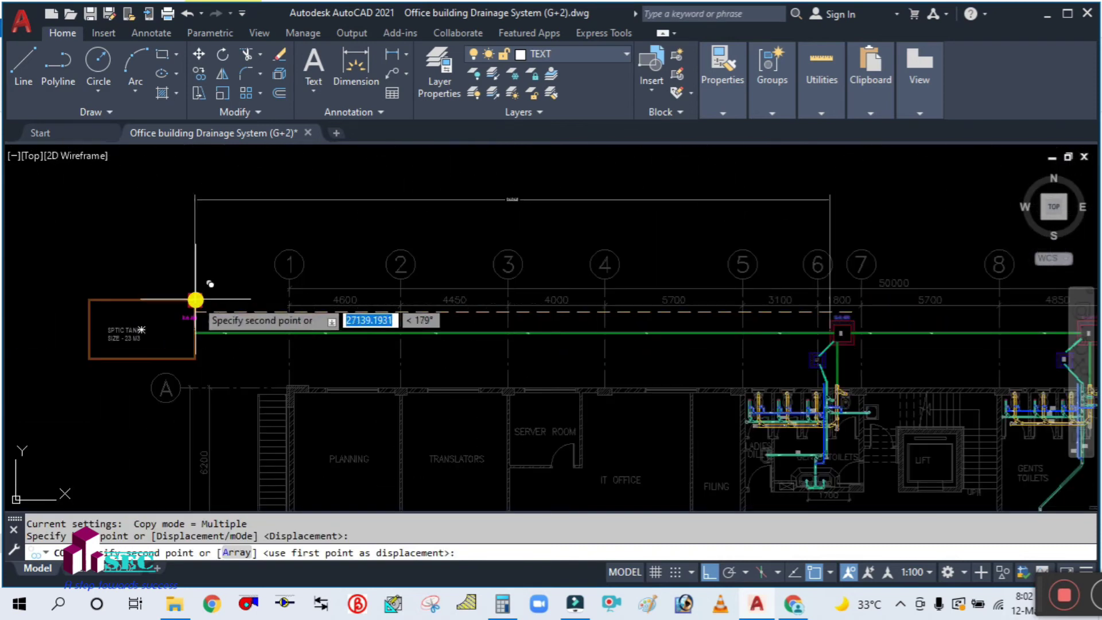
scroll(195, 299, up, 4)
click(139, 345)
key(Escape)
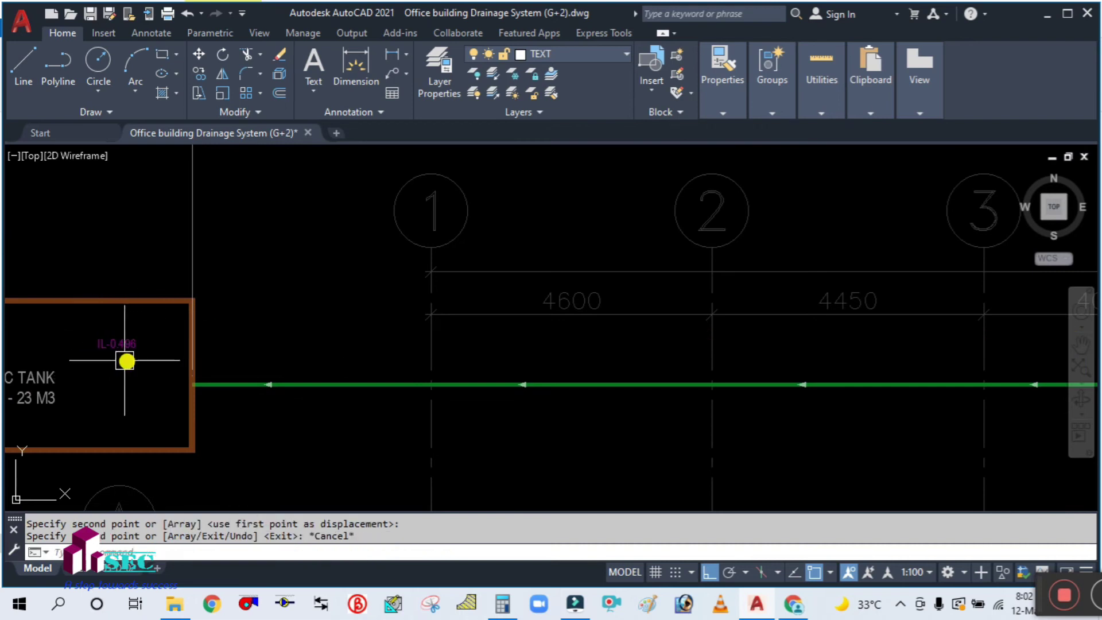
- Move the copied label so it sits just above the septic tank's top edge
middle_drag(126, 362, 333, 394)
text(M)
key(Return)
click(328, 376)
key(Return)
click(330, 430)
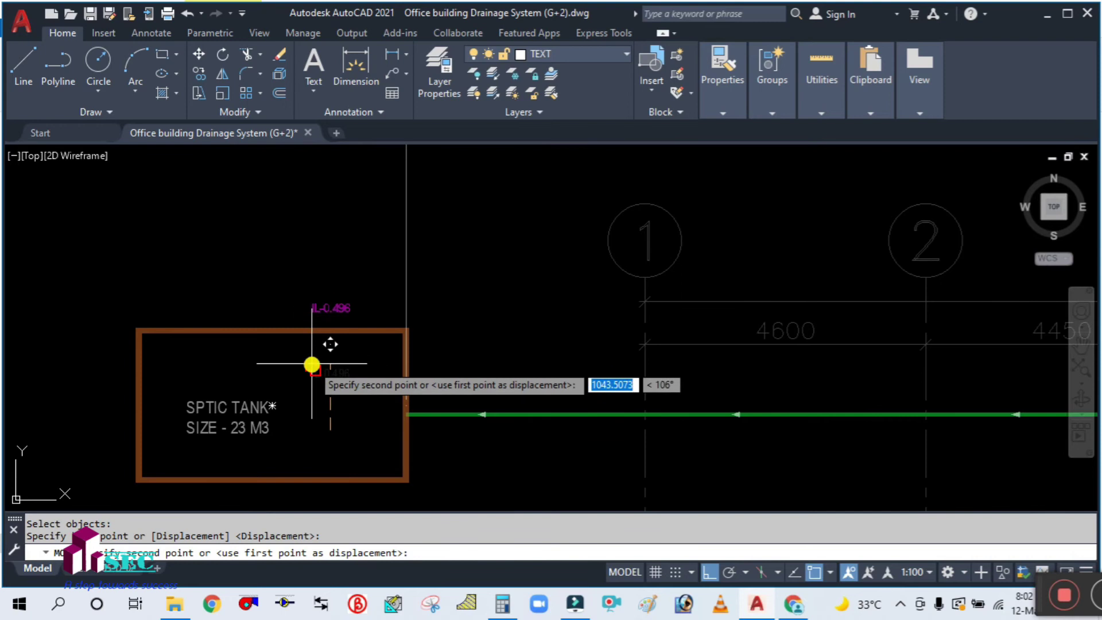
click(295, 368)
- Check the 0.627 value on the calculator, then select the copied label
scroll(310, 302, up, 3)
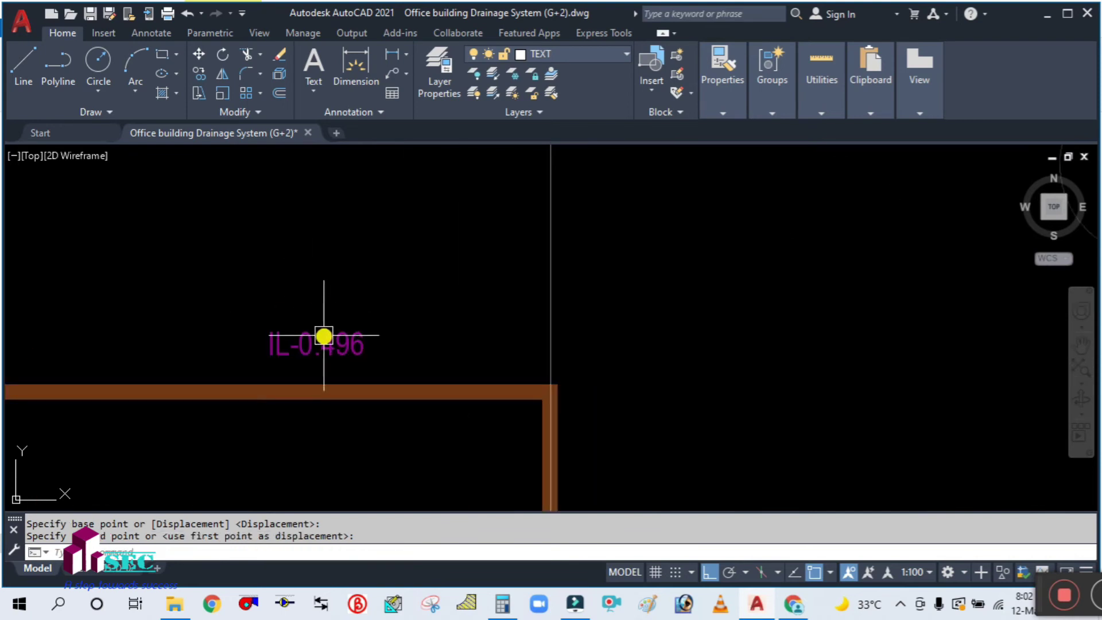
scroll(326, 276, down, 3)
scroll(341, 362, up, 4)
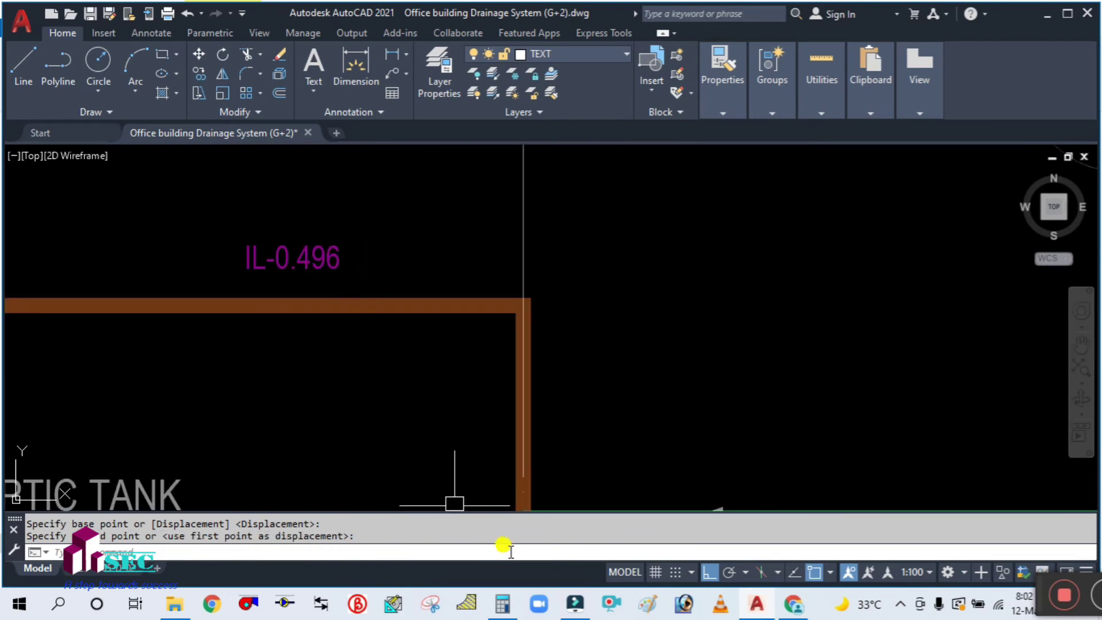
click(500, 607)
click(499, 607)
click(333, 242)
- Edit the copied label above the septic tank so it reads IL-0.627
double_click(331, 247)
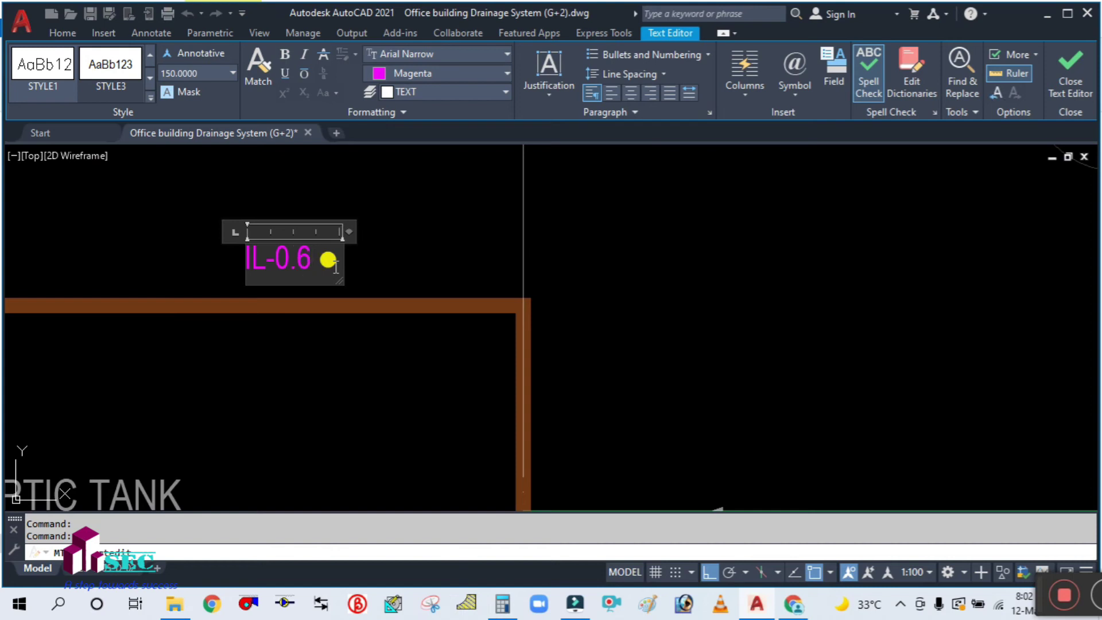
click(305, 376)
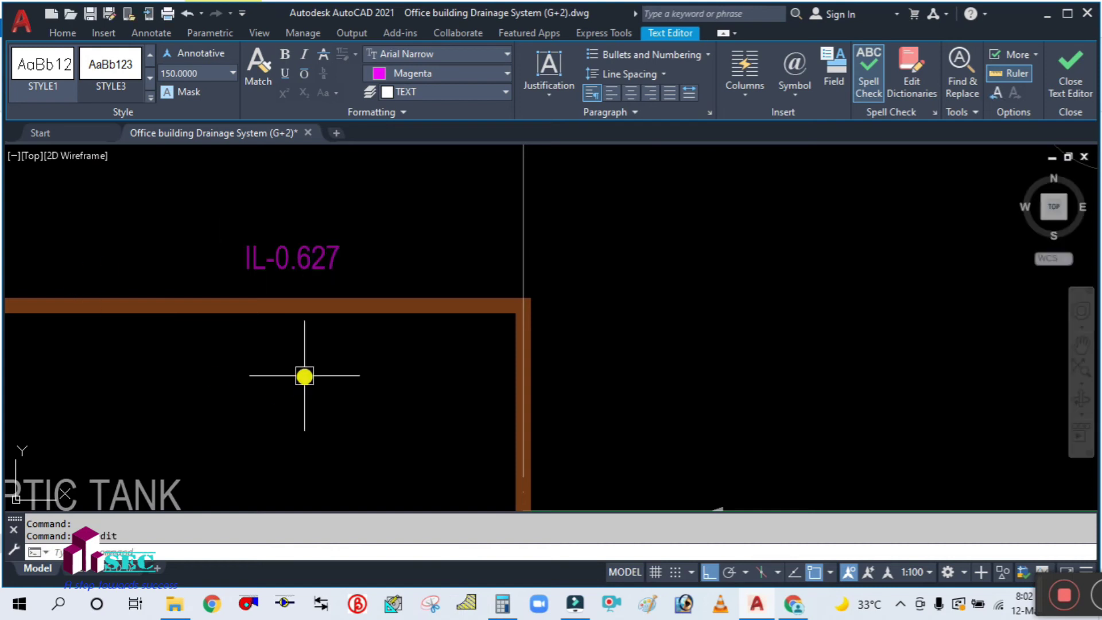
scroll(348, 335, down, 10)
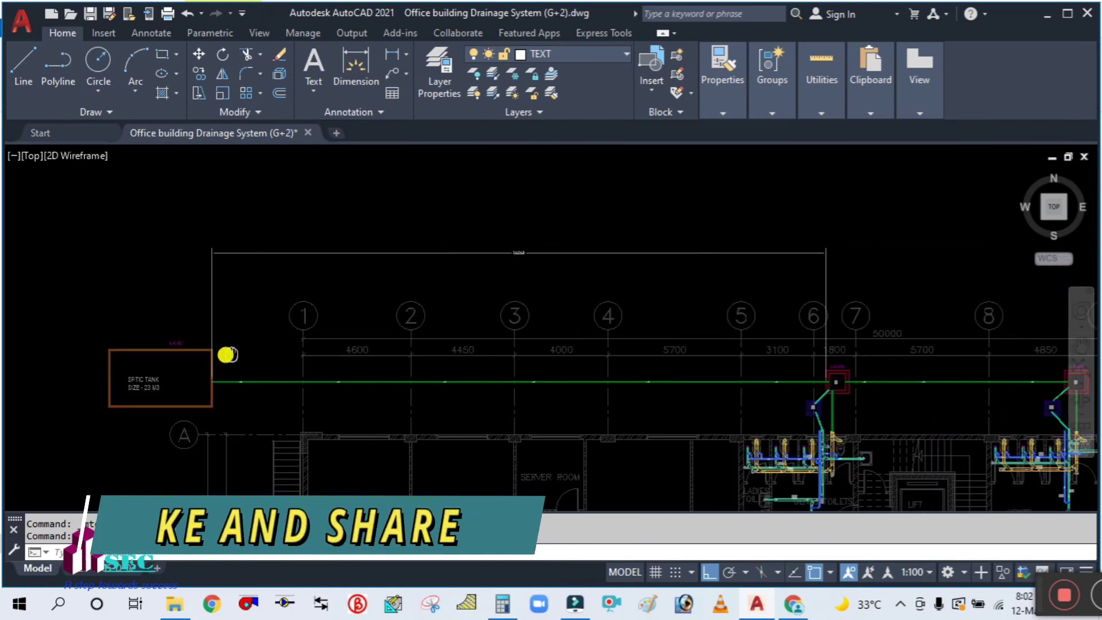
- Erase the stray horizontal 26260 dimension line above the grid bubbles
scroll(505, 270, up, 4)
click(504, 270)
click(404, 199)
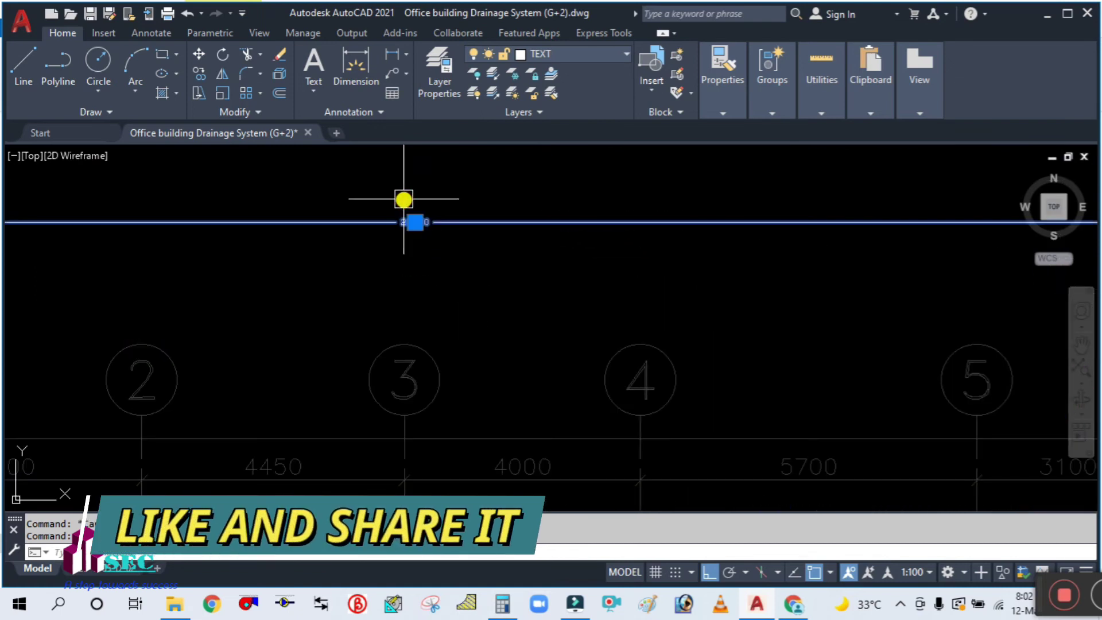
text(E)
key(Return)
- Pan along the pipe run to bring the left inspection chamber into view
scroll(434, 253, down, 3)
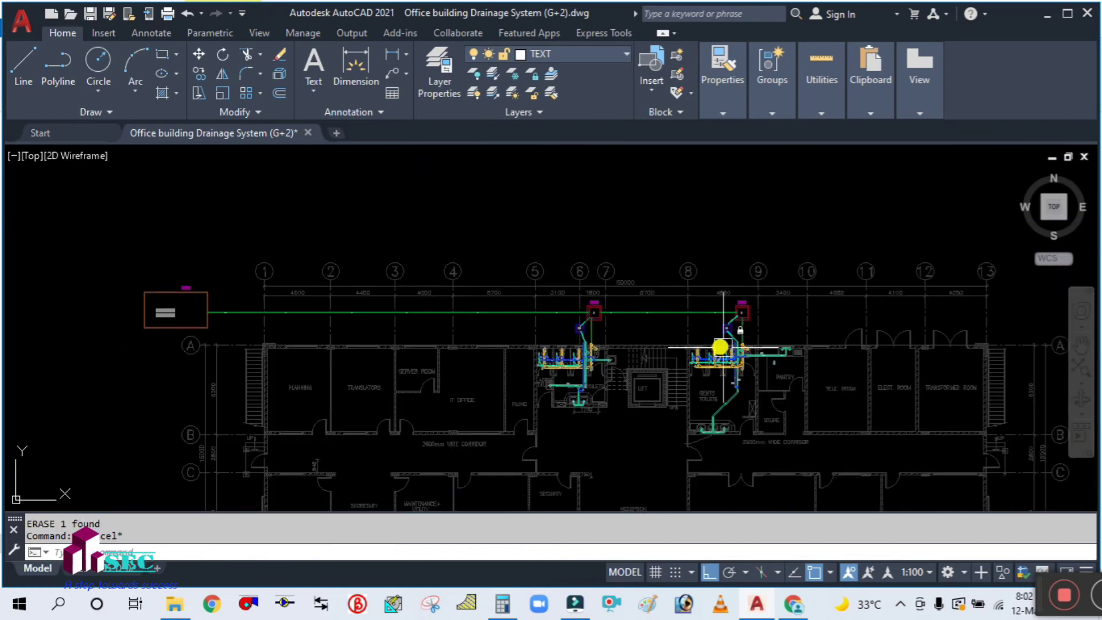
scroll(725, 337, up, 3)
scroll(760, 253, up, 4)
scroll(544, 297, down, 3)
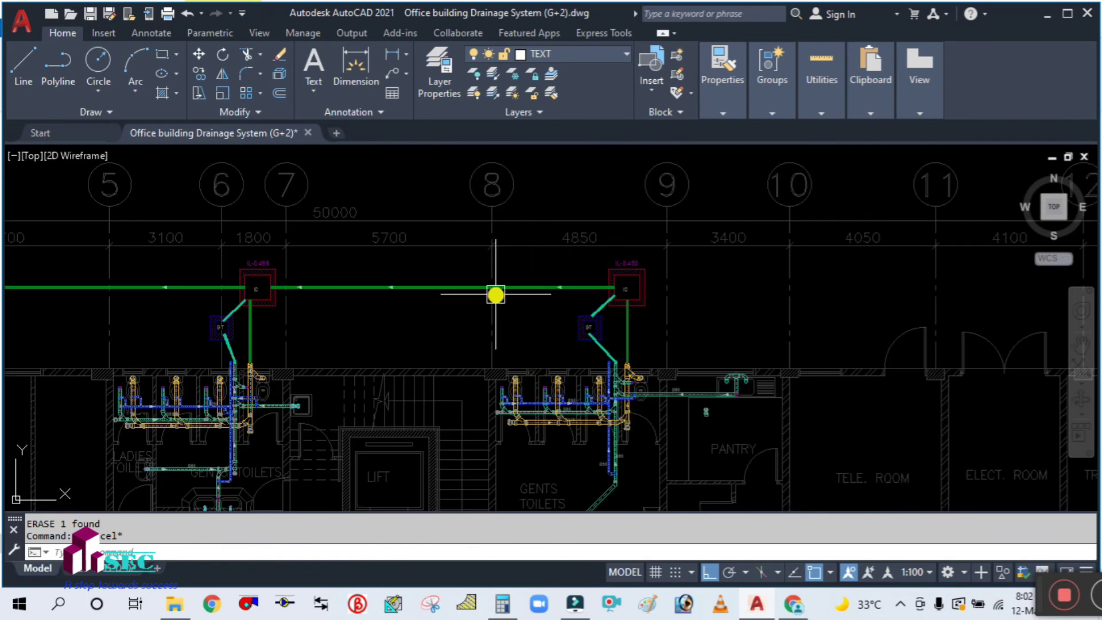
middle_drag(570, 305, 497, 335)
scroll(553, 319, up, 4)
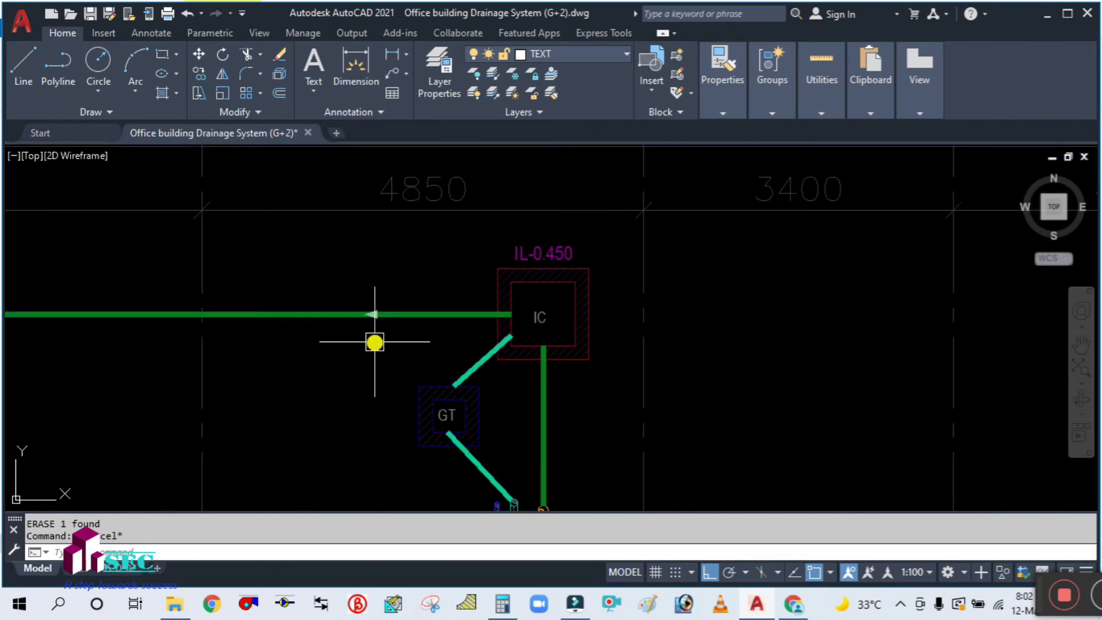
scroll(427, 323, down, 2)
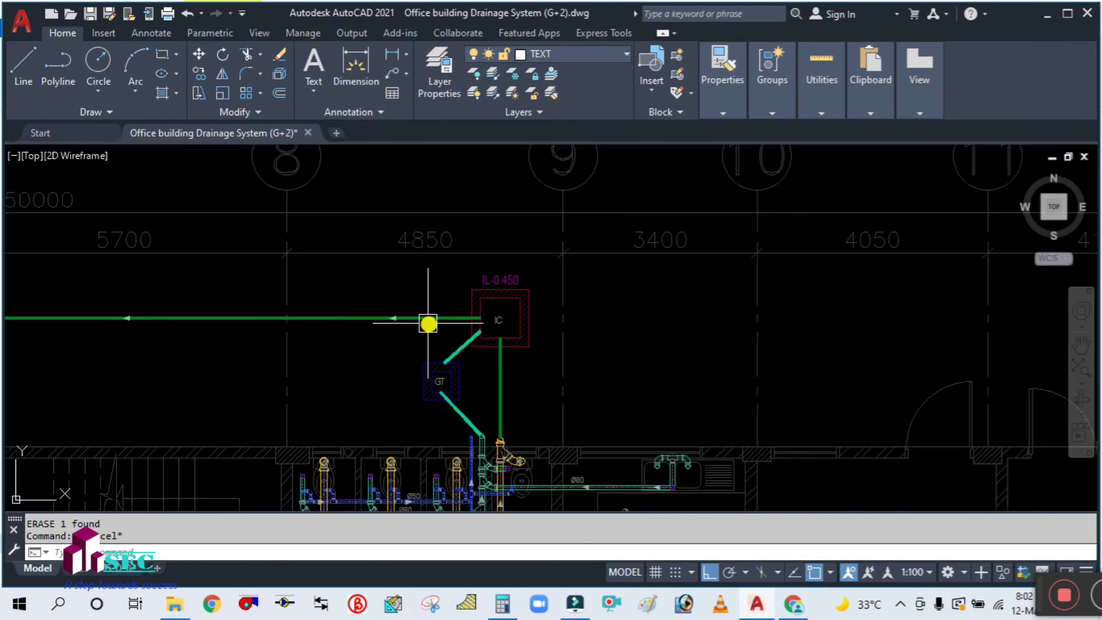
middle_drag(365, 348, 657, 364)
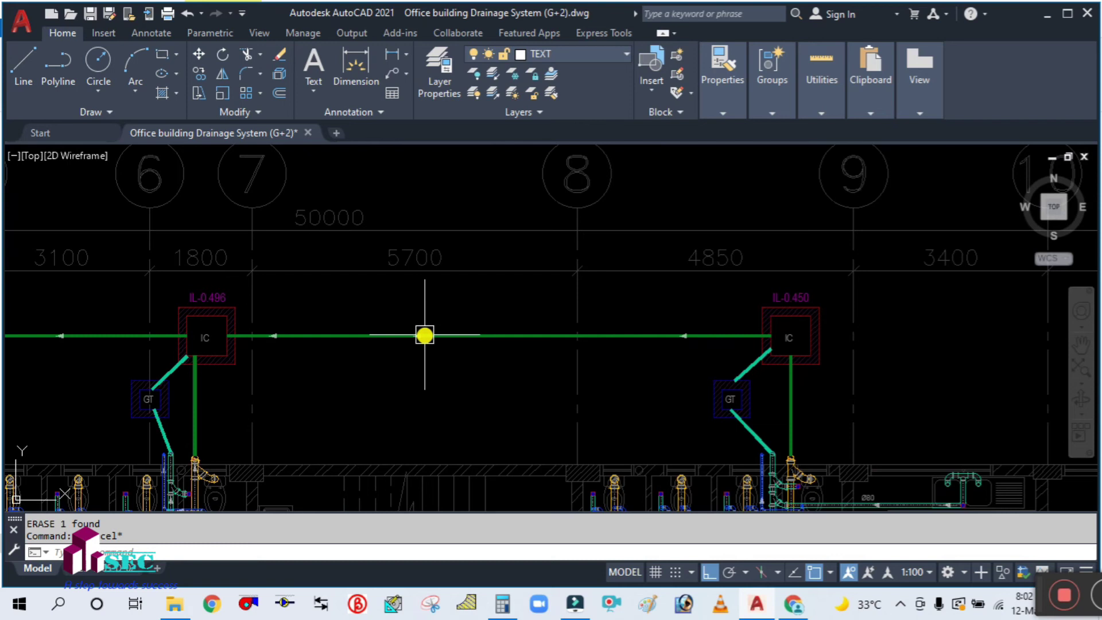
mouse_move(424, 334)
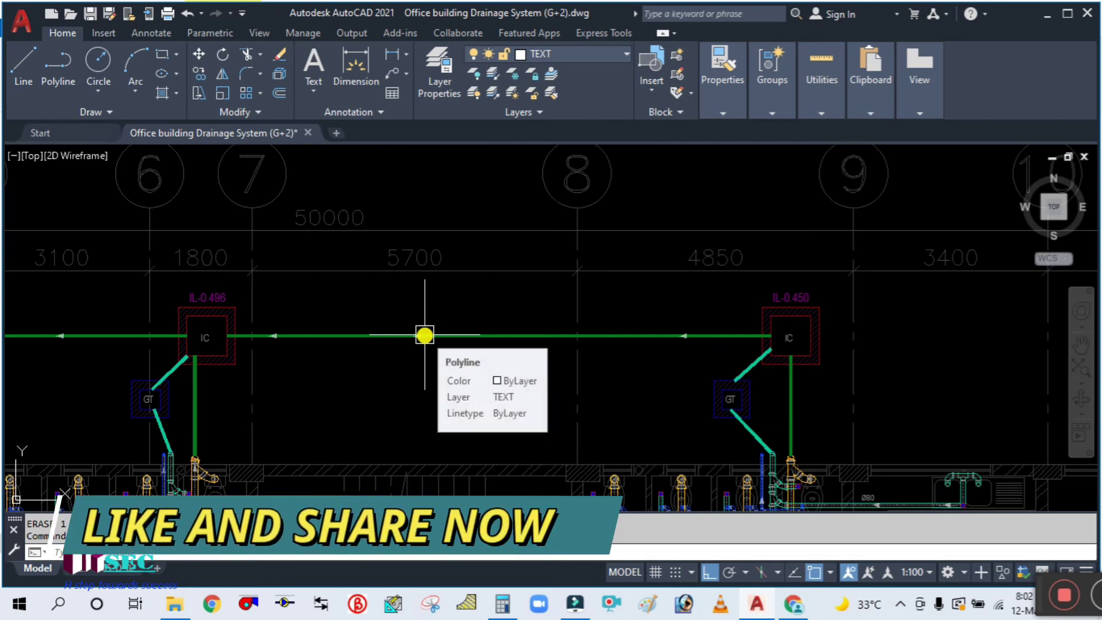